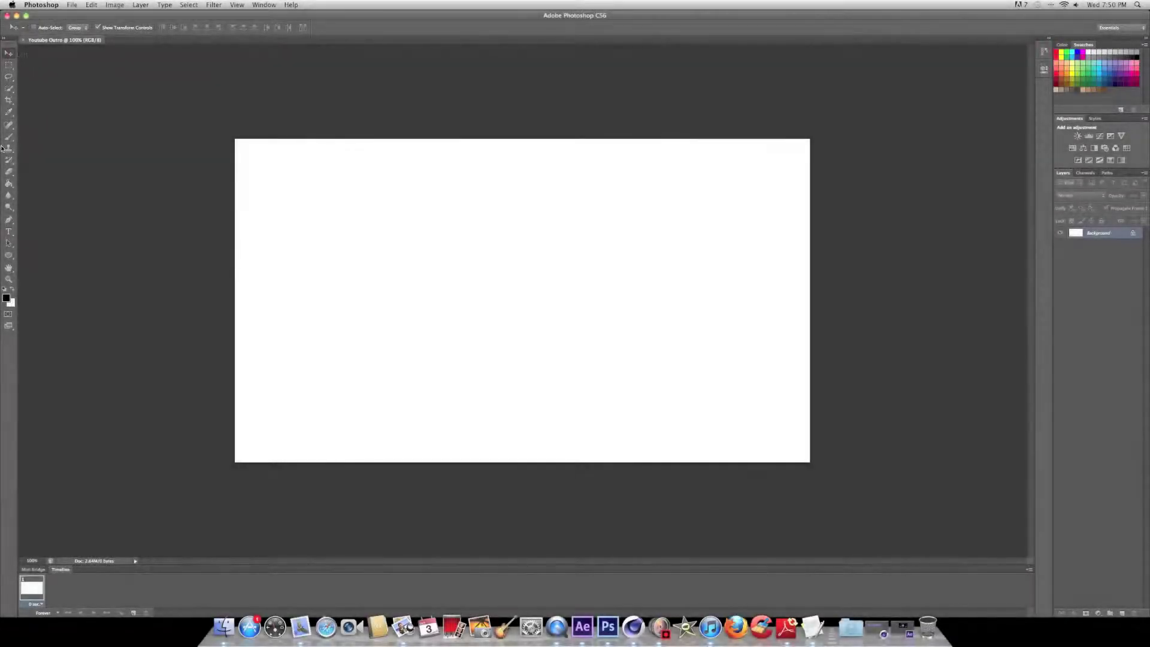
Paint-bucket fill the white outro canvas solid black.
click(8, 186)
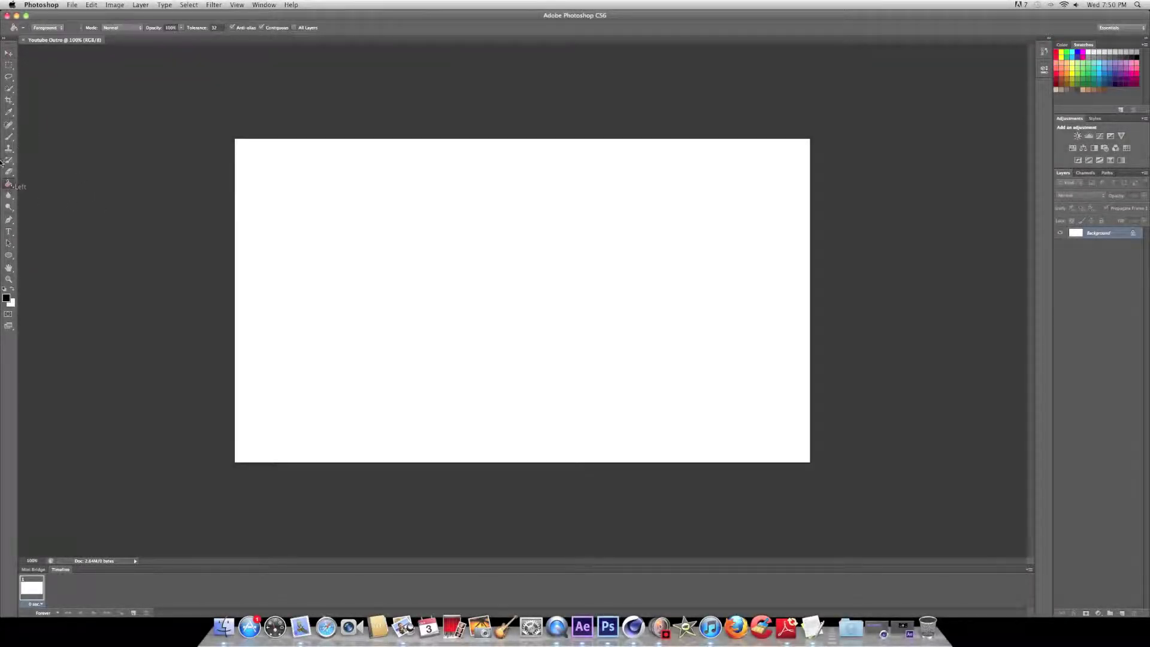
click(267, 179)
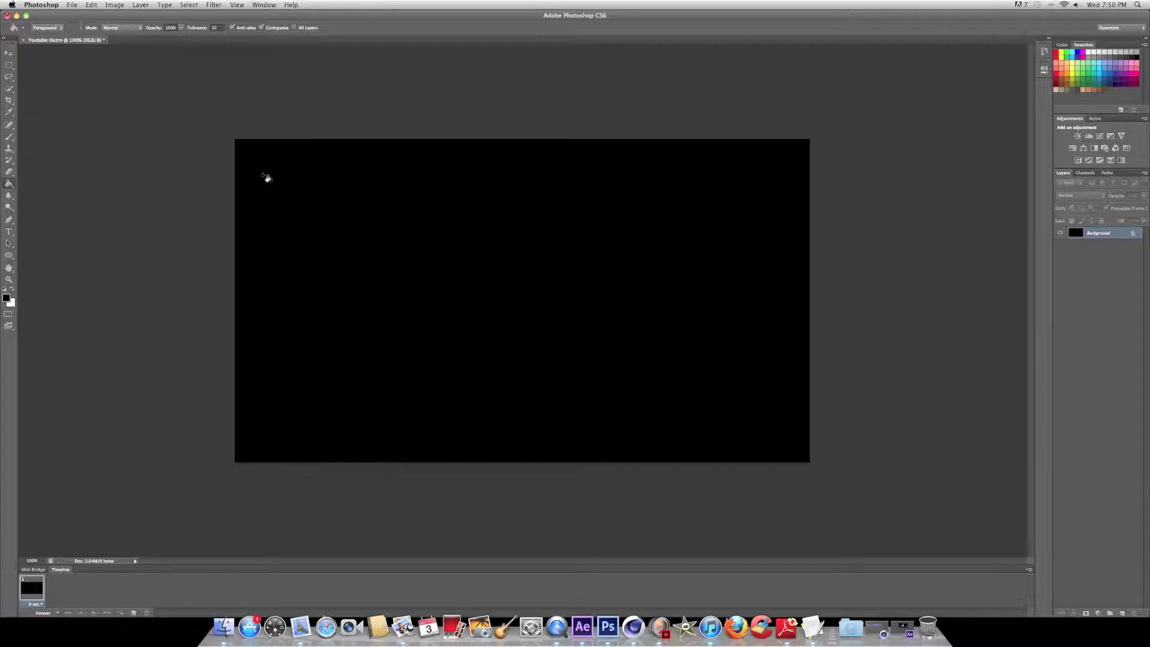
click(8, 54)
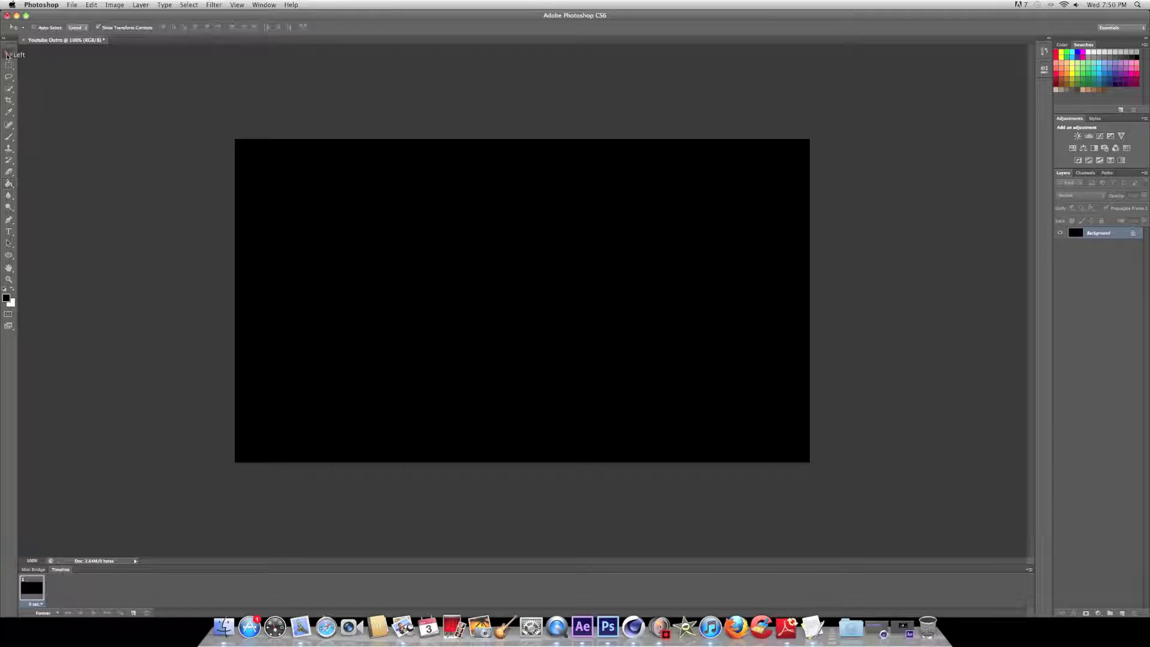
click(9, 232)
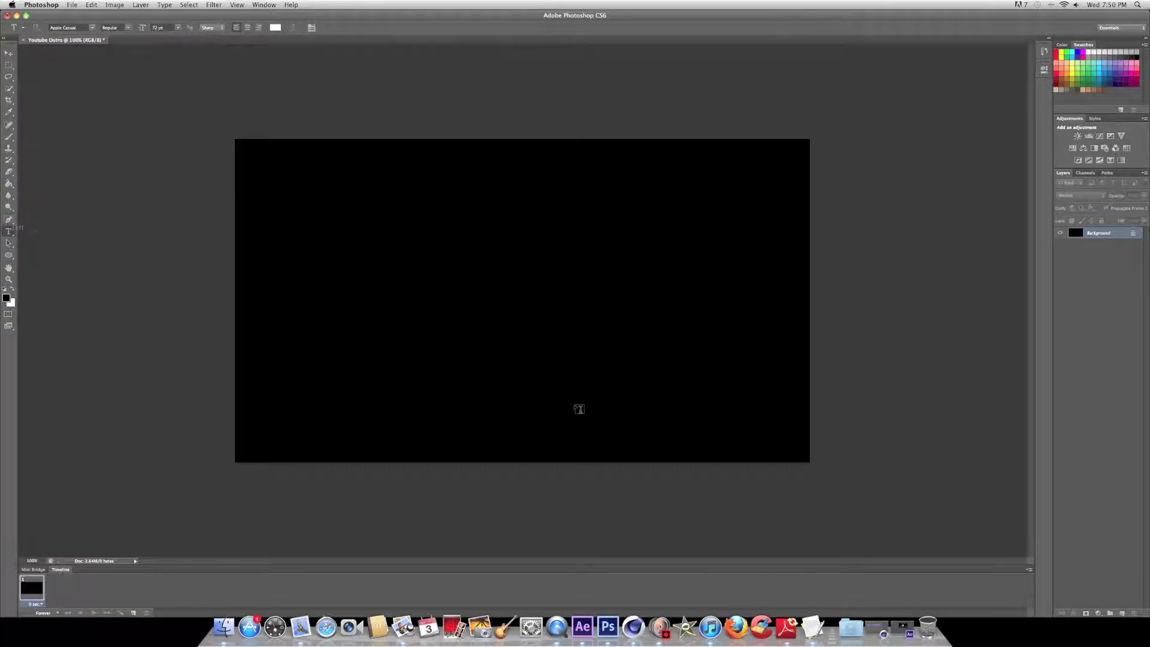
Type the white title 'Check Out The Latest Video' and drag it to the canvas top.
click(501, 324)
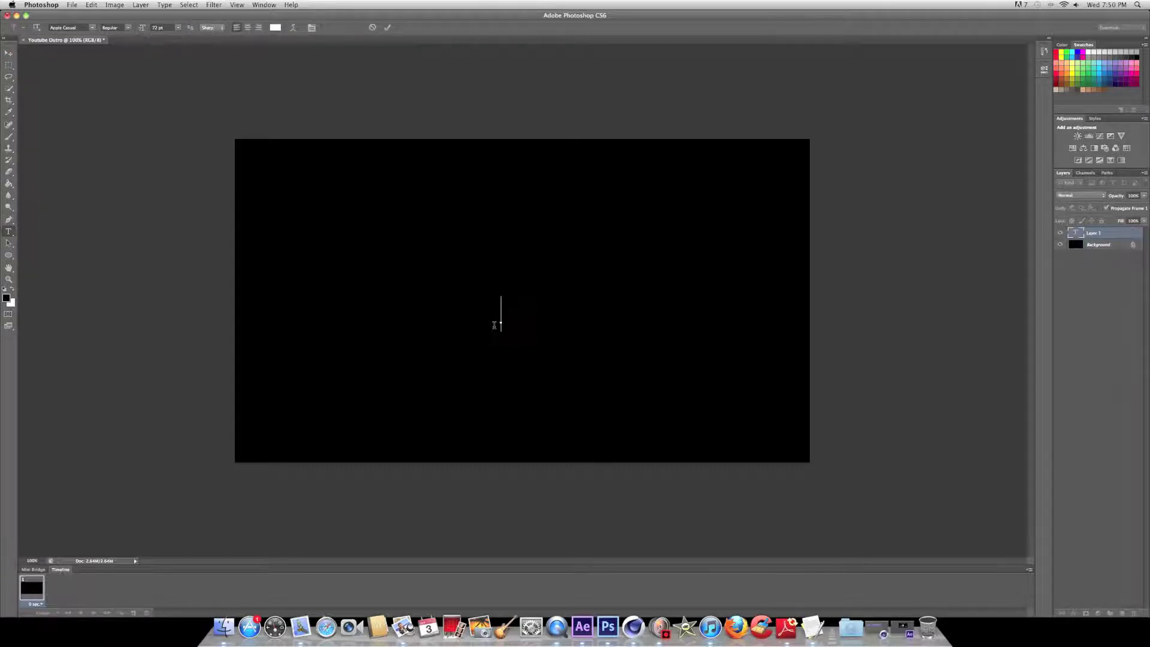
text(C)
text(heck Out )
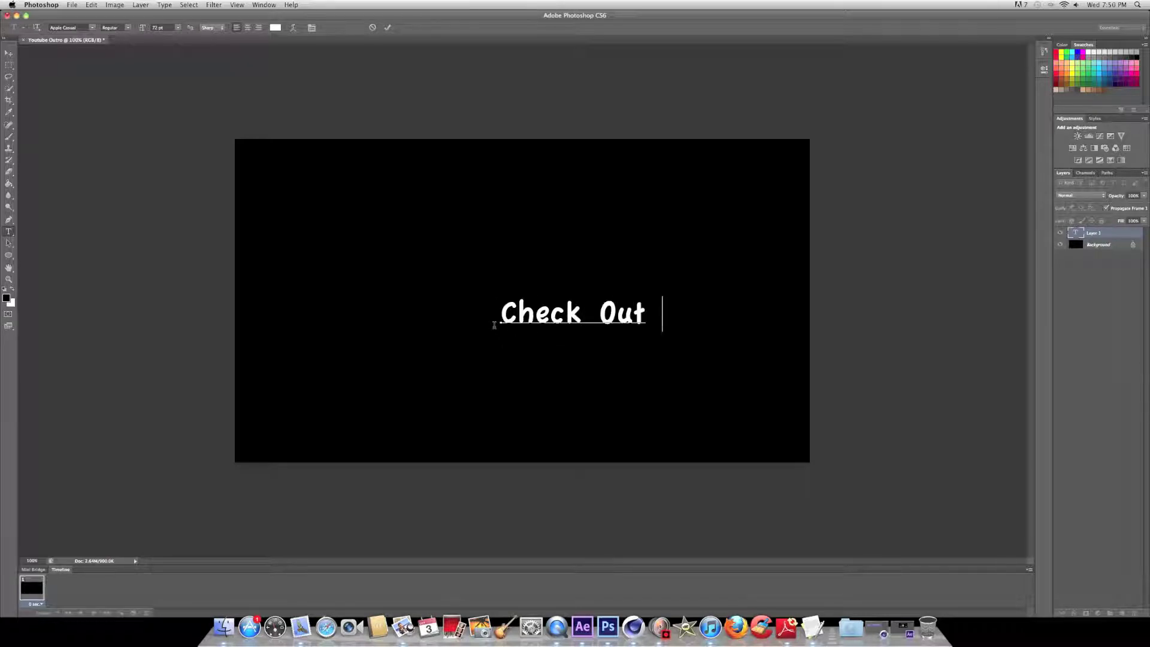
text(T)
text(he Latest)
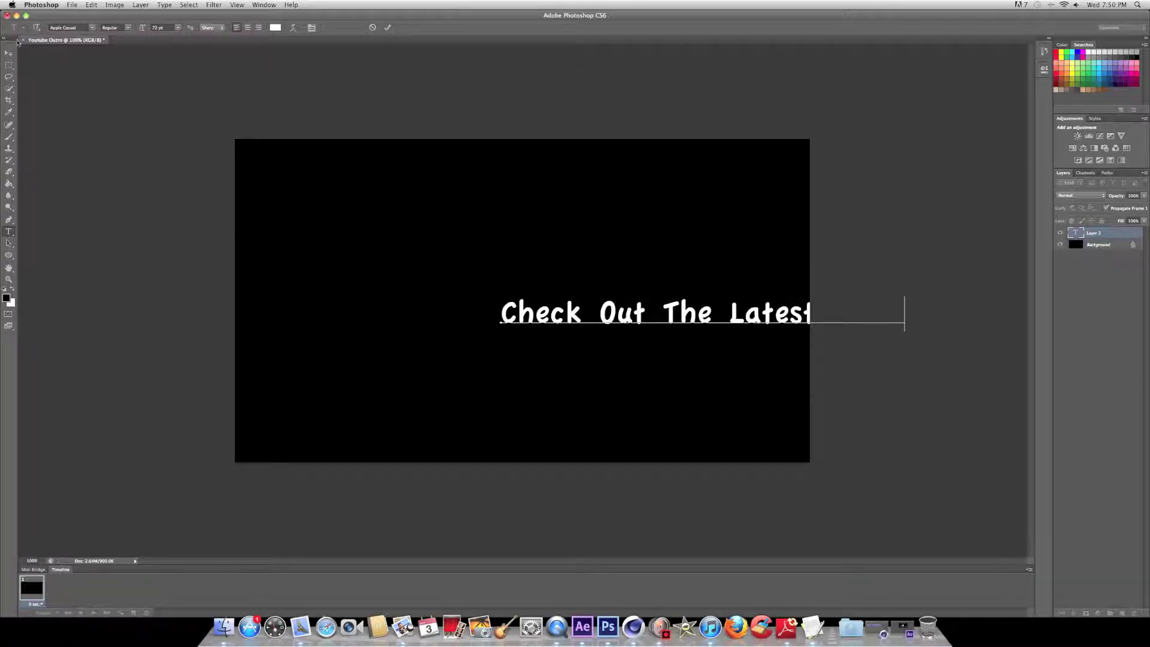
key(ctrl+Return)
key(v)
drag(655, 314, 450, 164)
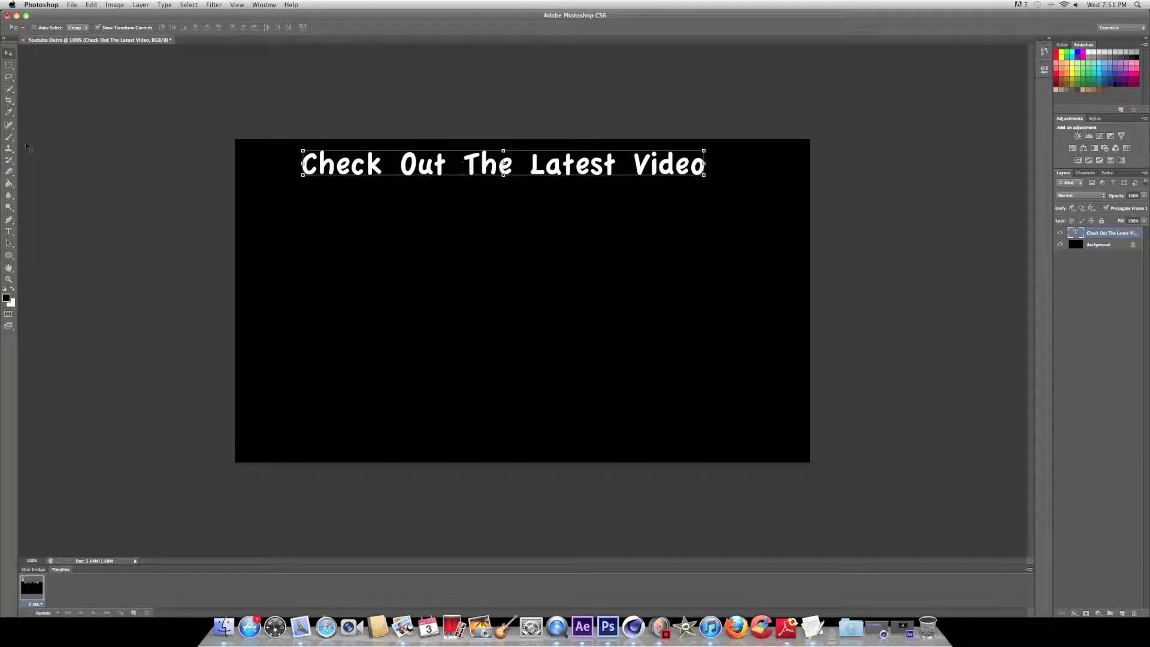
click(9, 231)
Open the Facebook icon image file in Photoshop.
click(9, 52)
click(72, 4)
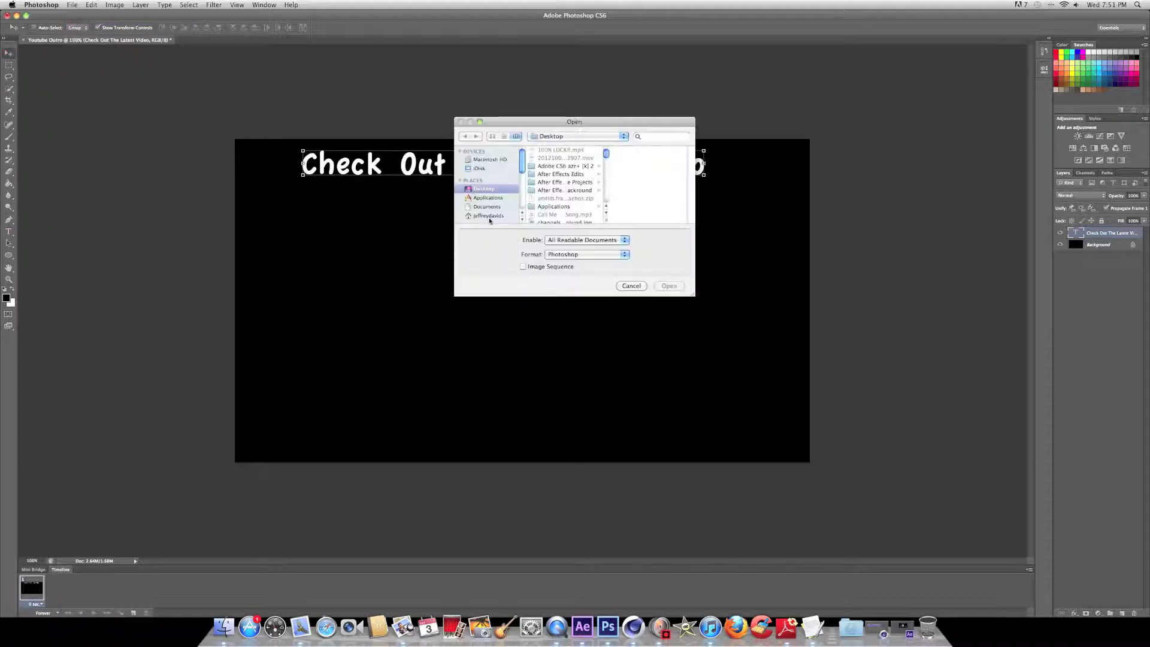
scroll(575, 214, down, 2)
scroll(574, 214, down, 2)
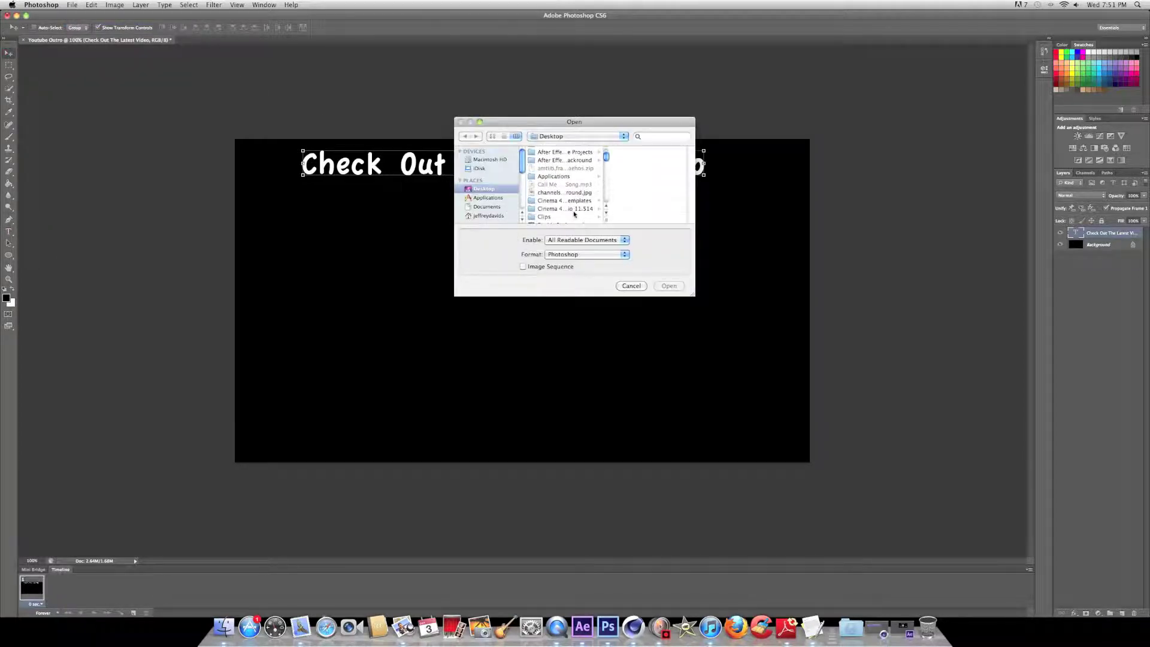
scroll(574, 214, down, 2)
click(571, 215)
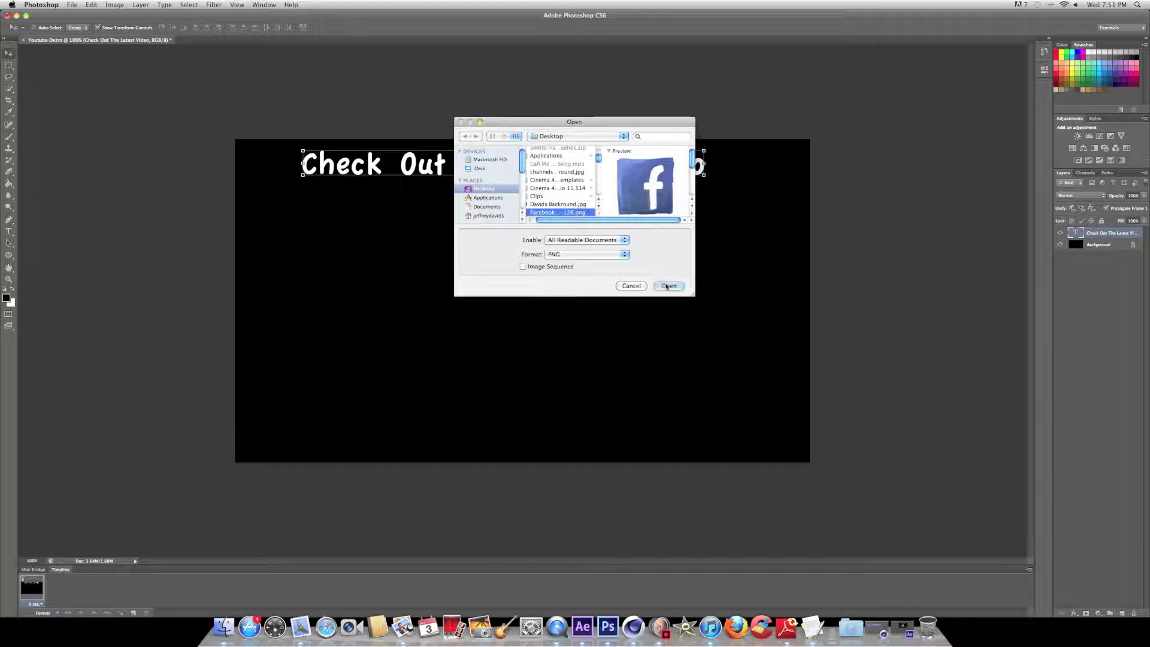
key(Return)
Bring the Facebook icon into the outro, shrink it to about 62%, and move it lower left.
drag(180, 40, 300, 90)
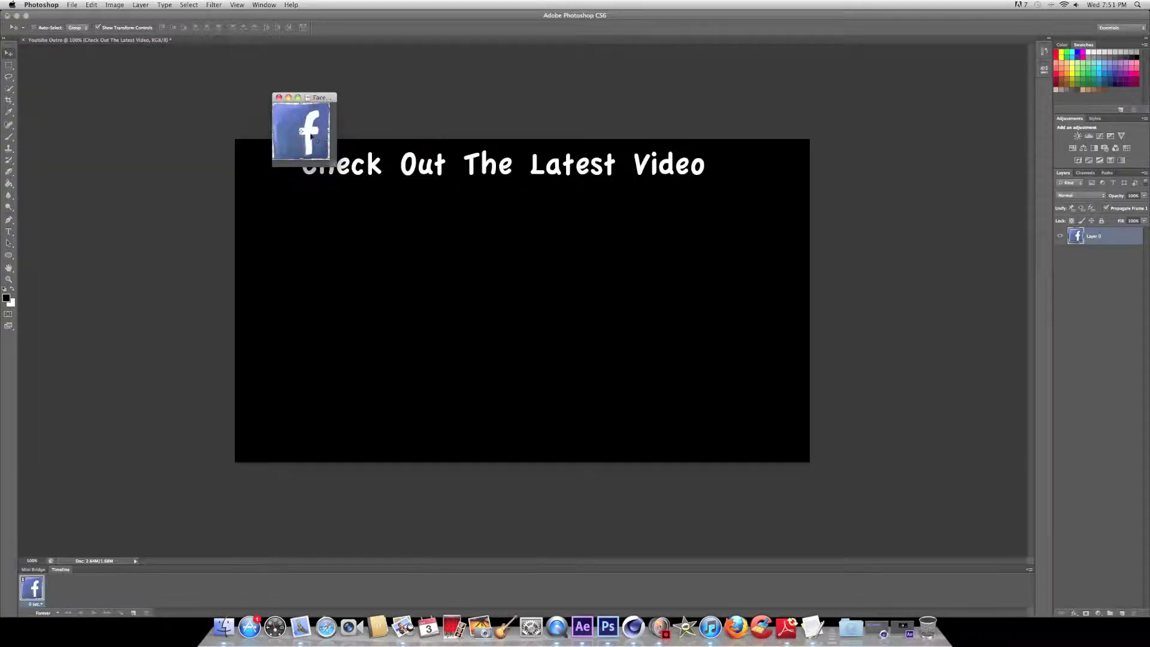
mouse_move(303, 129)
mouse_down()
mouse_move(386, 263)
mouse_move(333, 364)
mouse_up()
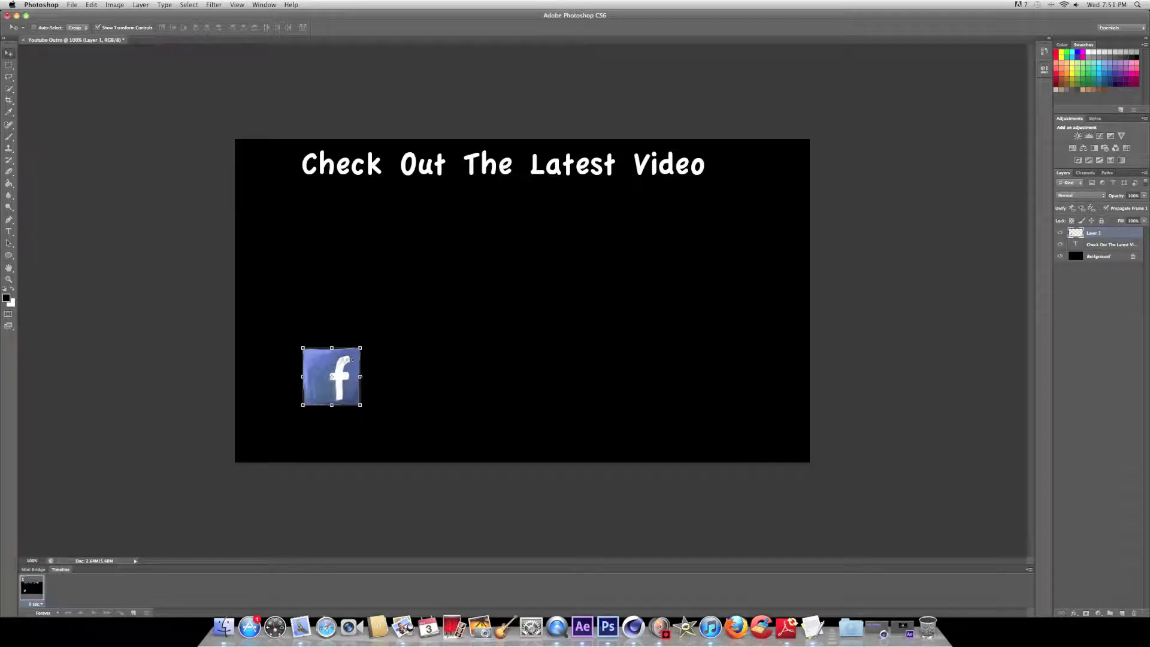
key(ctrl+t)
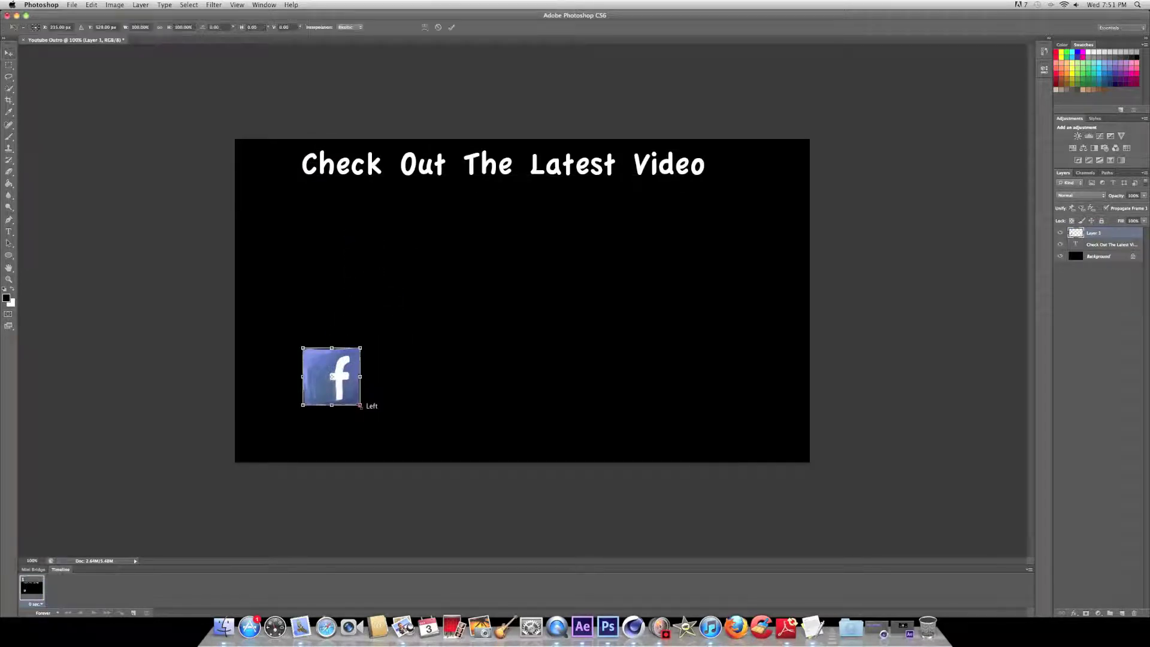
drag(360, 405, 335, 377)
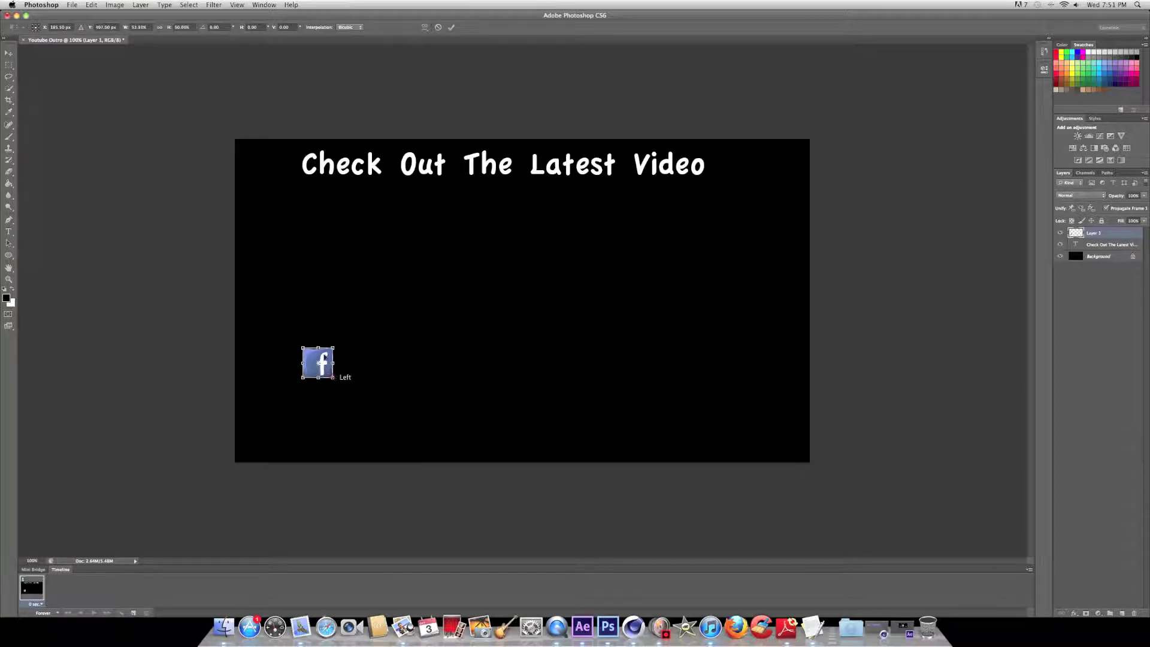
click(451, 27)
drag(326, 369, 309, 394)
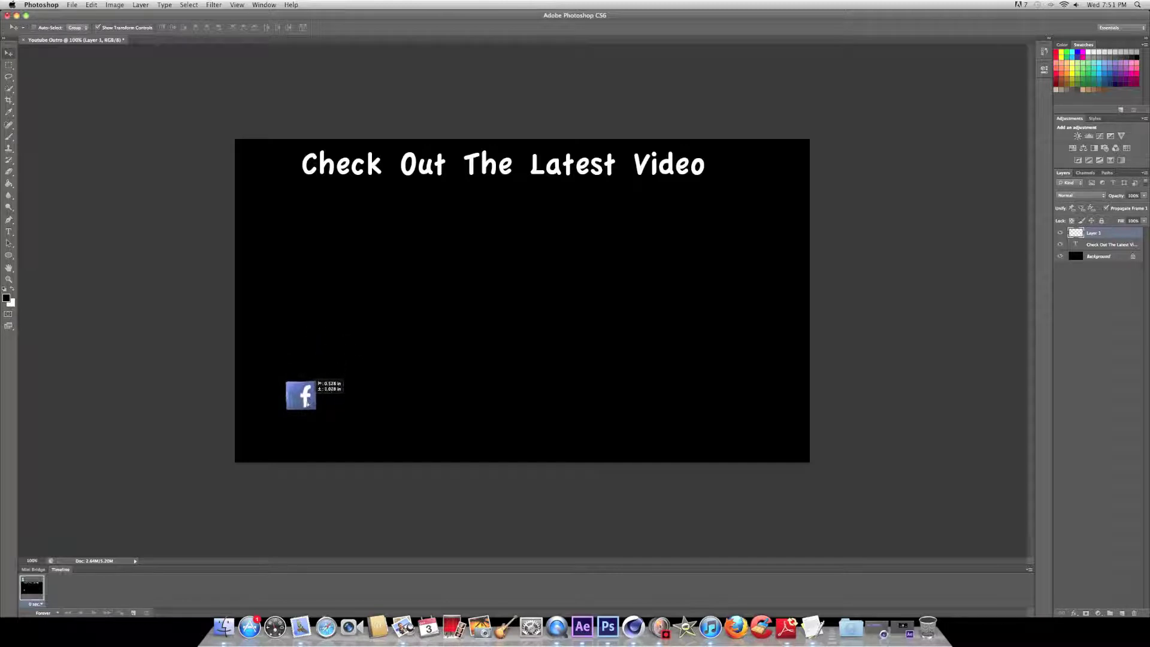
drag(308, 393, 305, 402)
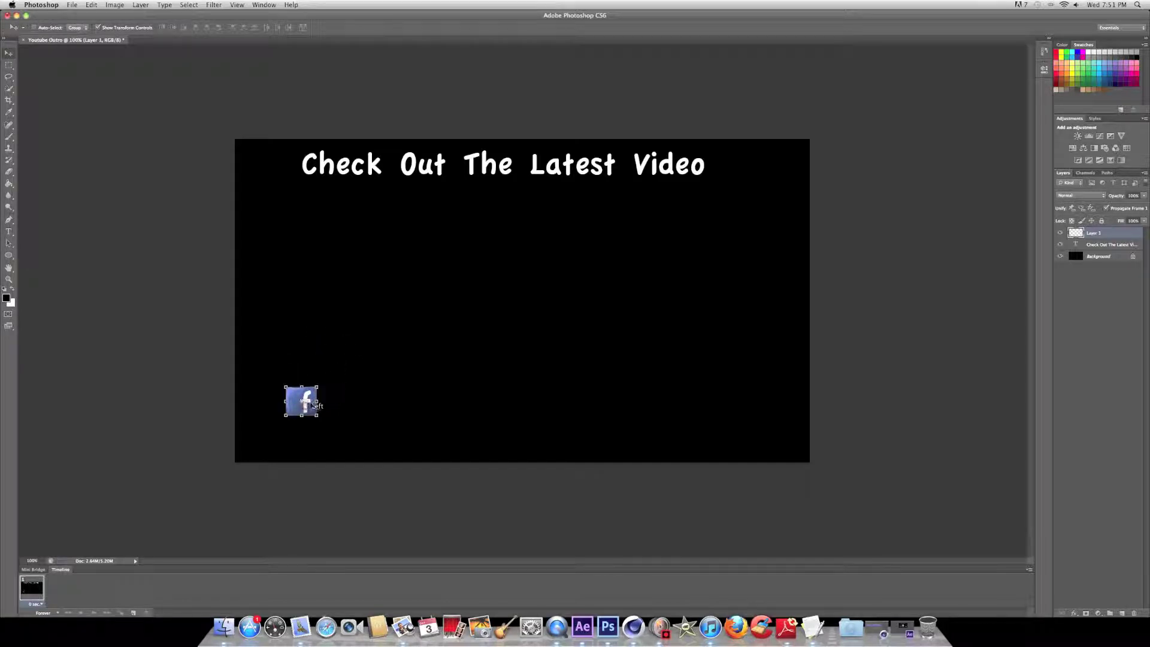
click(9, 231)
Add an 18 pt white Facebook page address caption directly under the Facebook icon.
click(280, 435)
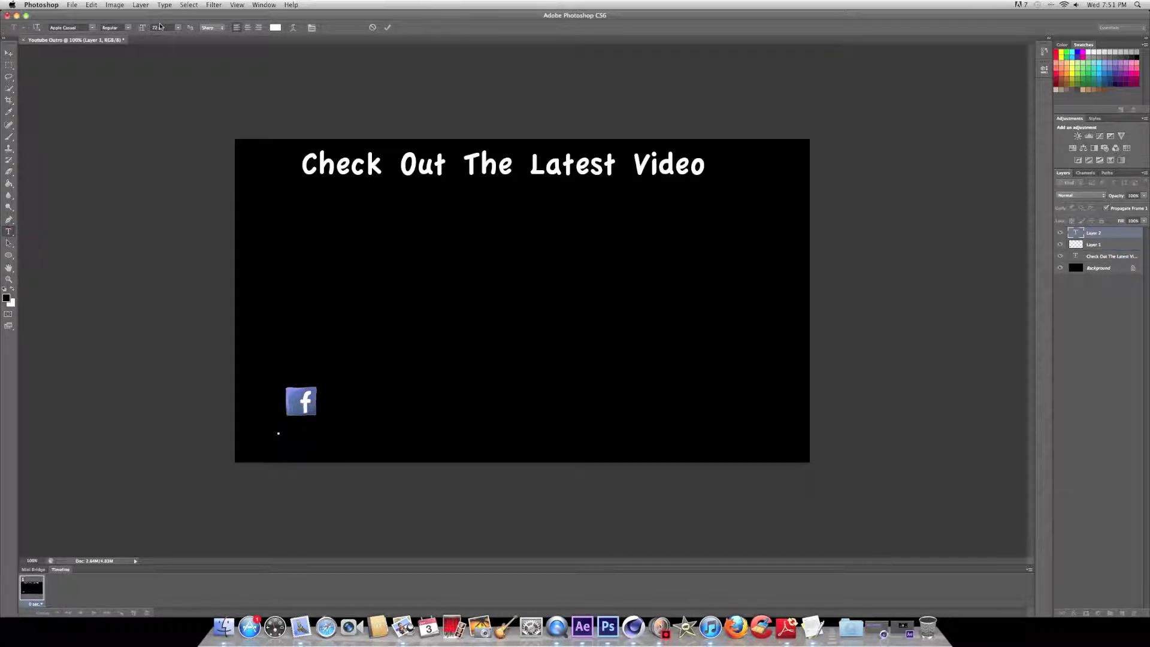
click(178, 27)
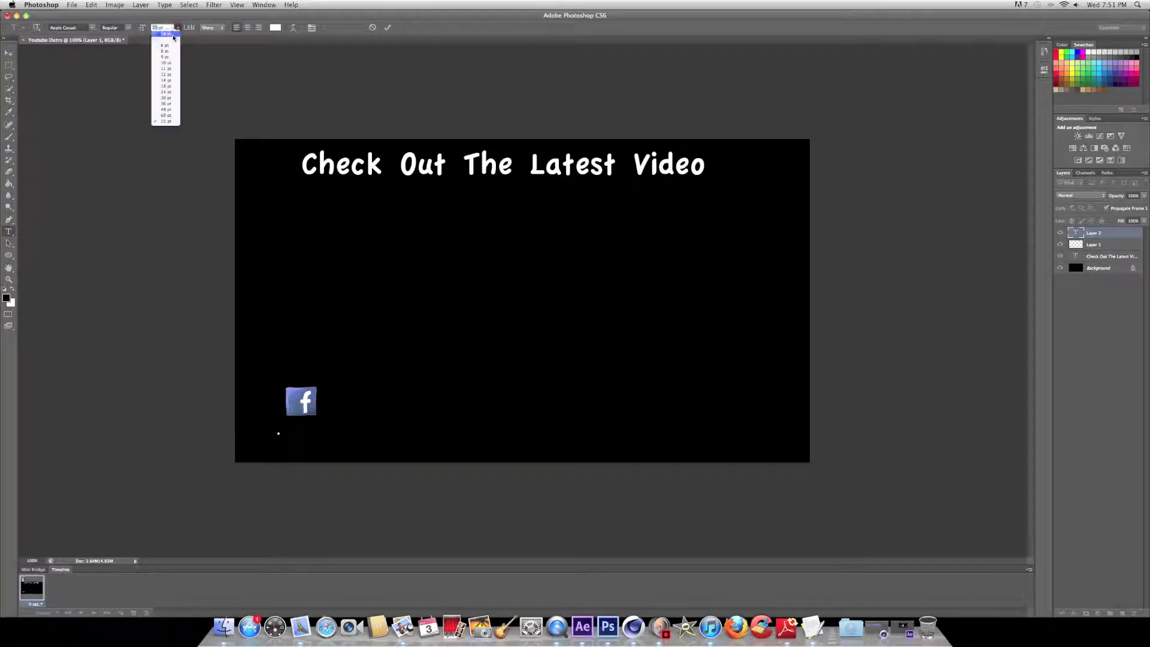
click(163, 86)
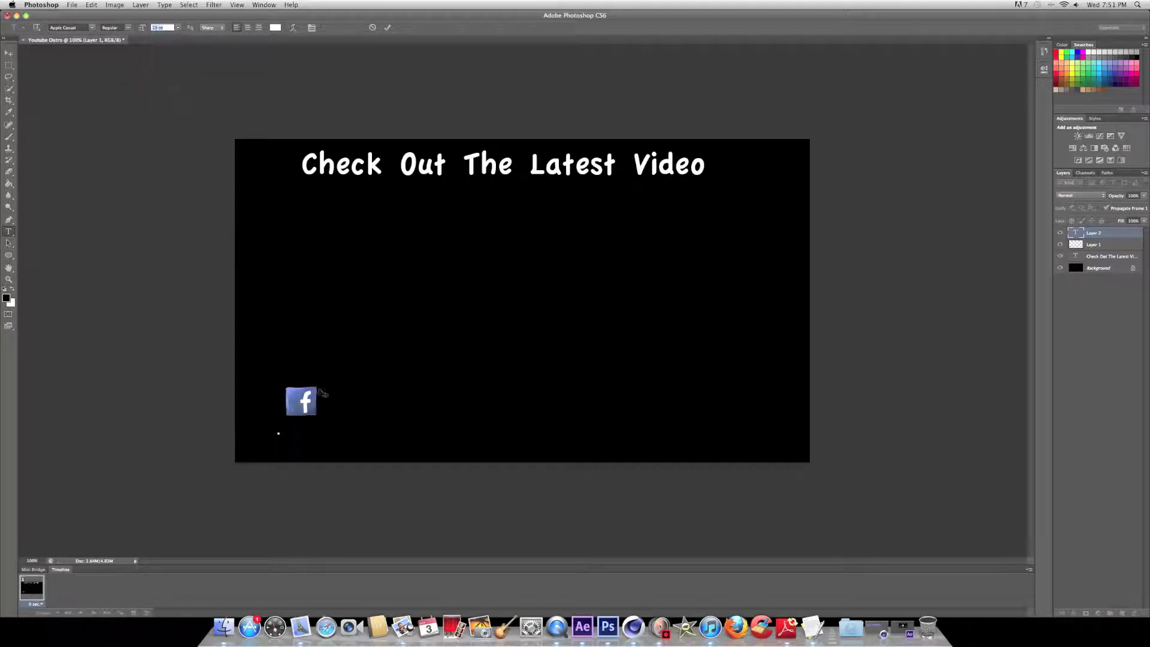
key(Return)
text(Facebook.com/iCompetitive3D)
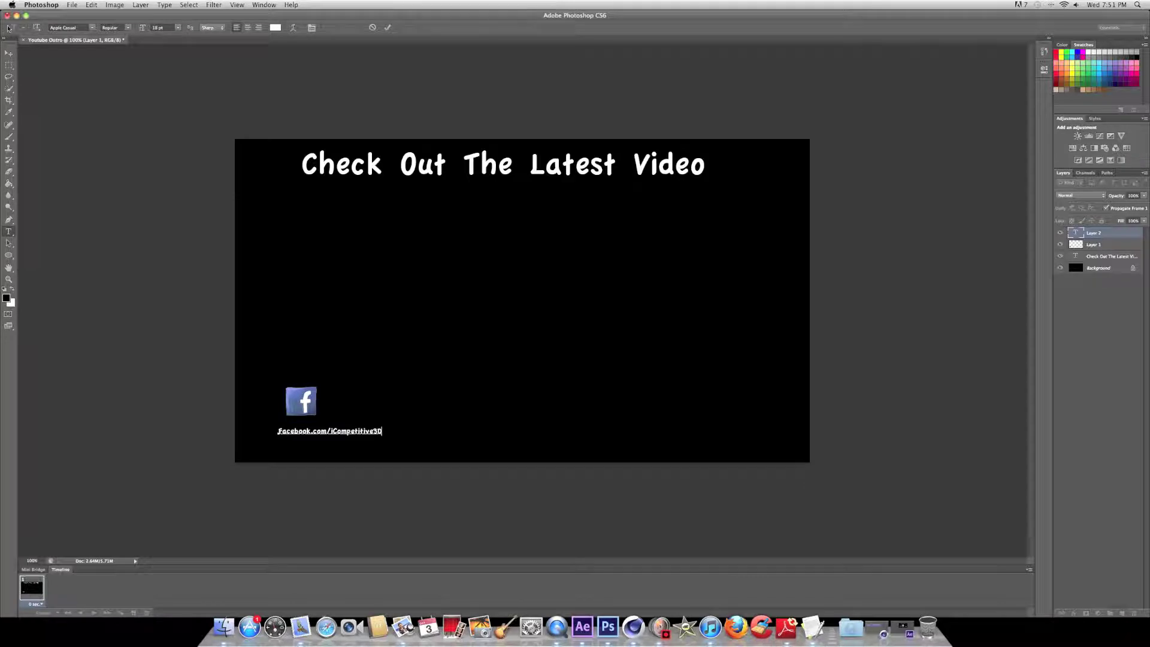
click(9, 53)
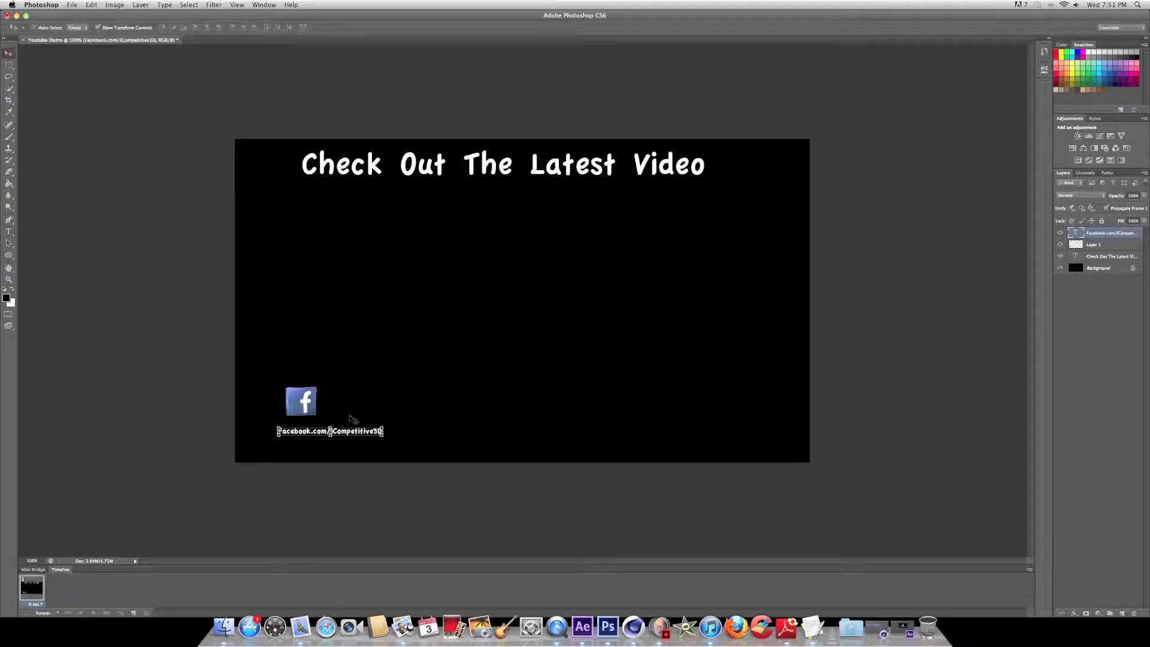
drag(353, 419, 337, 426)
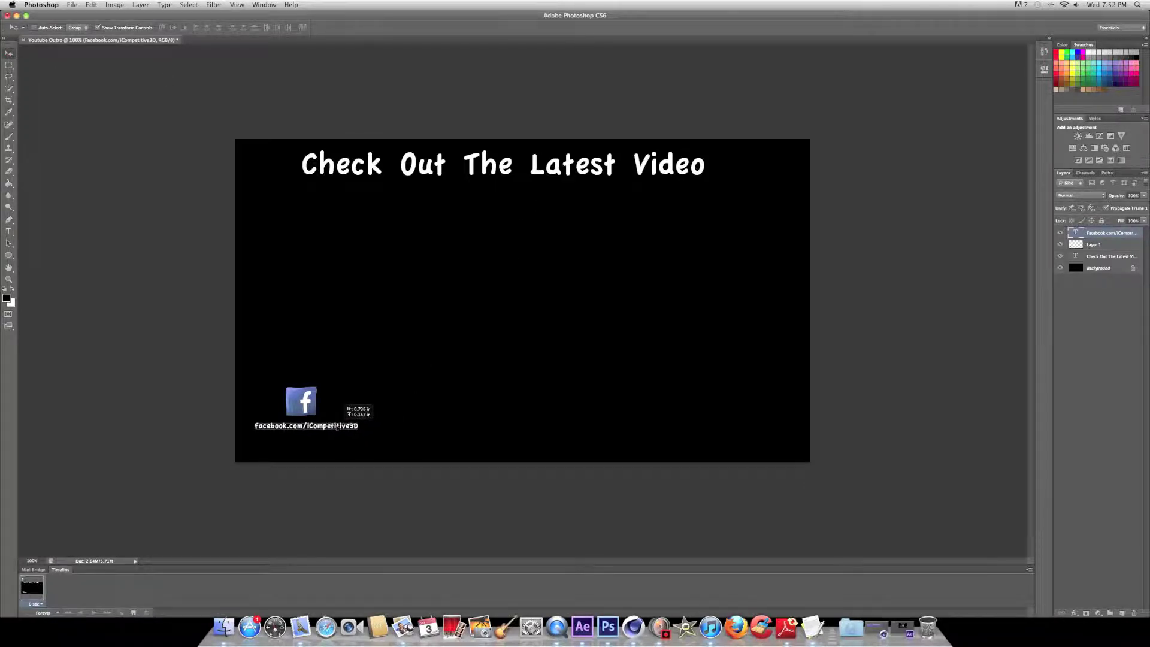
drag(337, 426, 333, 425)
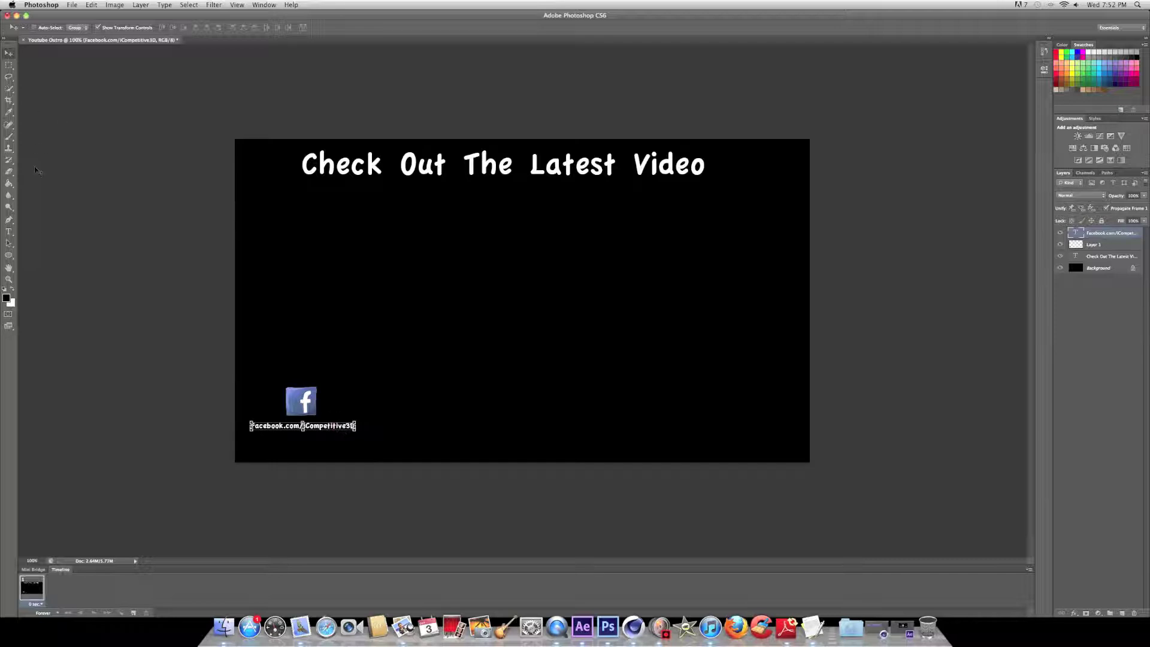
click(73, 4)
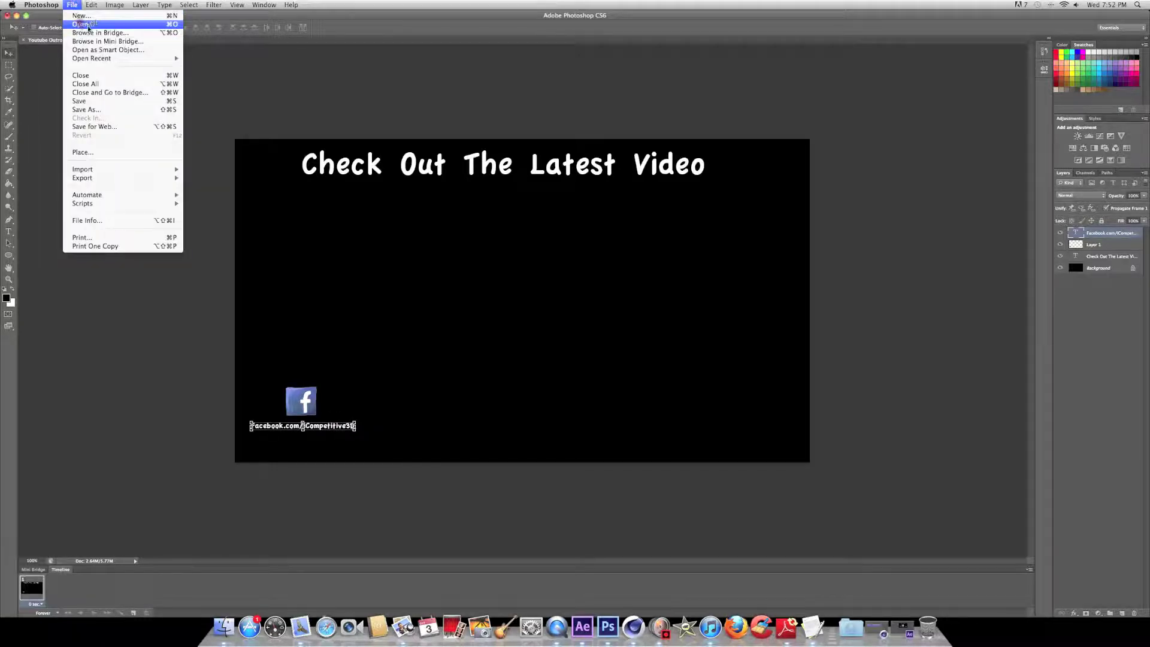
Open the Twitter icon image file in Photoshop.
click(89, 24)
scroll(473, 174, down, 1)
scroll(556, 193, down, 3)
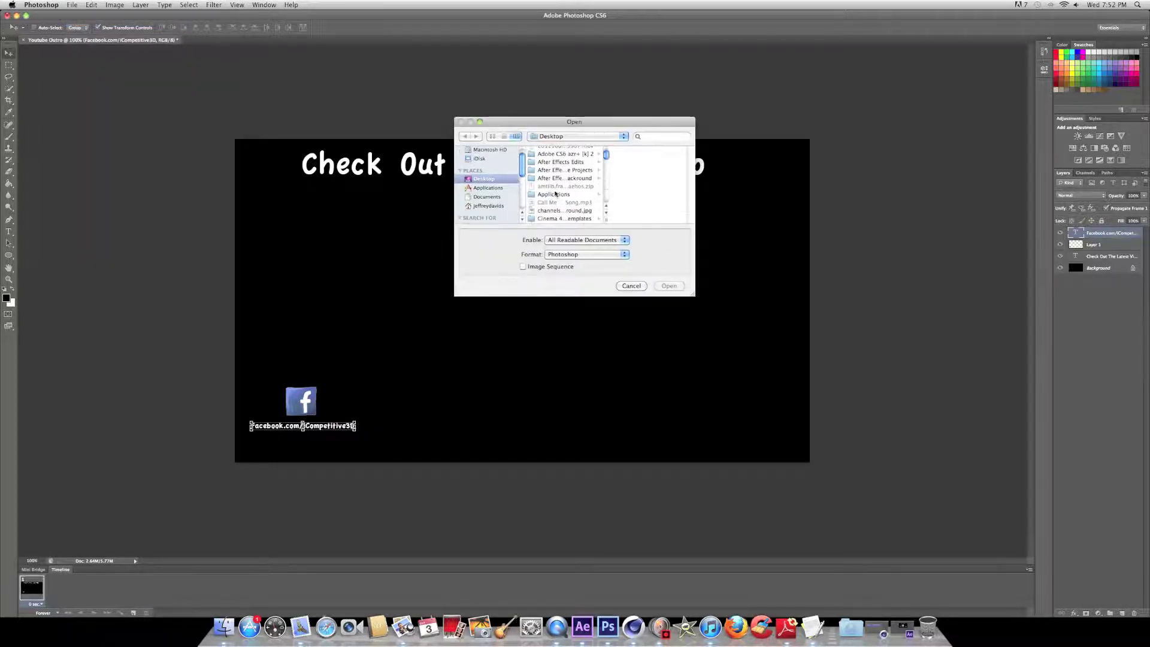
scroll(555, 193, down, 3)
scroll(555, 193, down, 3)
scroll(555, 193, down, 2)
scroll(555, 193, down, 2)
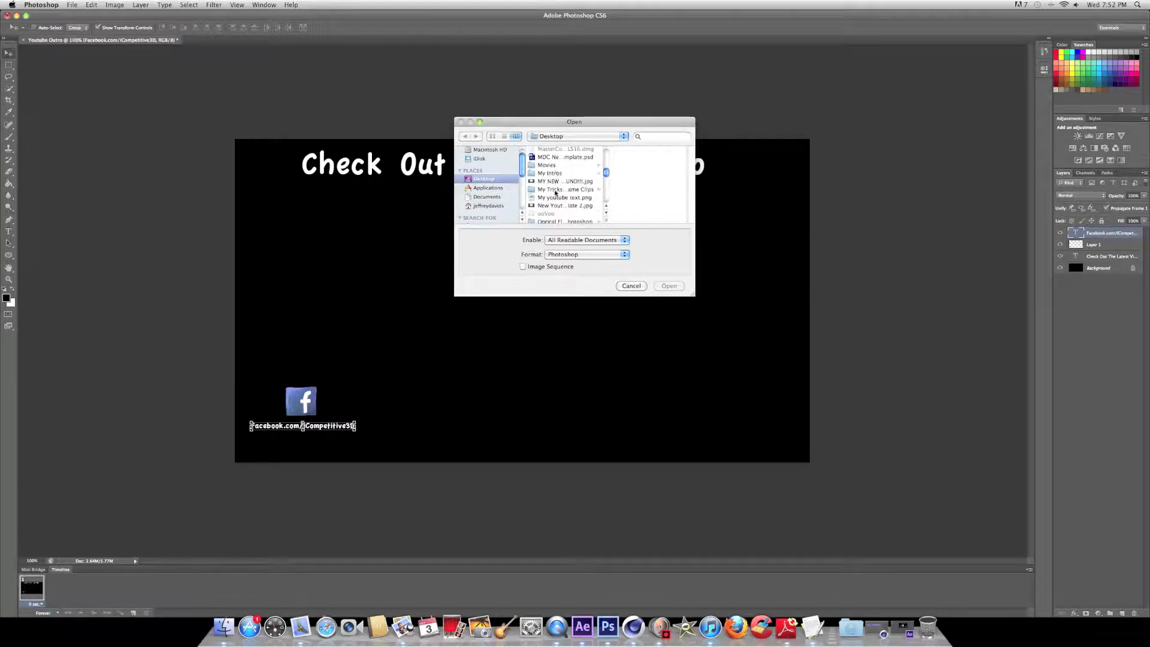
scroll(556, 193, down, 2)
scroll(555, 192, down, 2)
scroll(555, 193, down, 3)
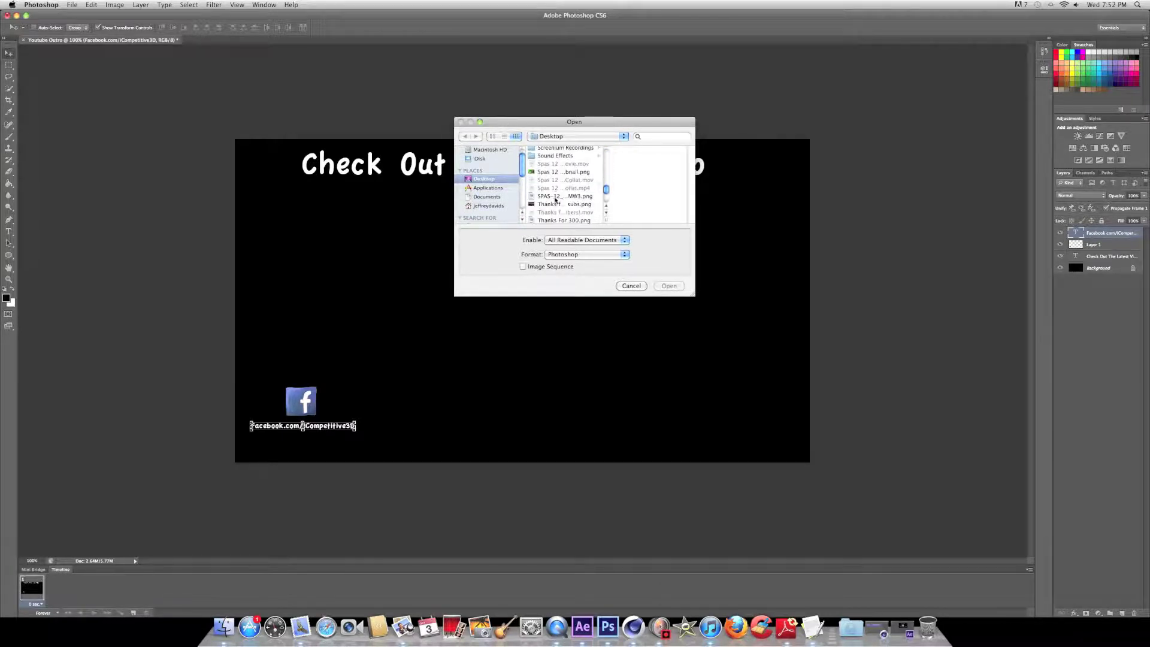
scroll(555, 208, down, 2)
scroll(555, 208, down, 2)
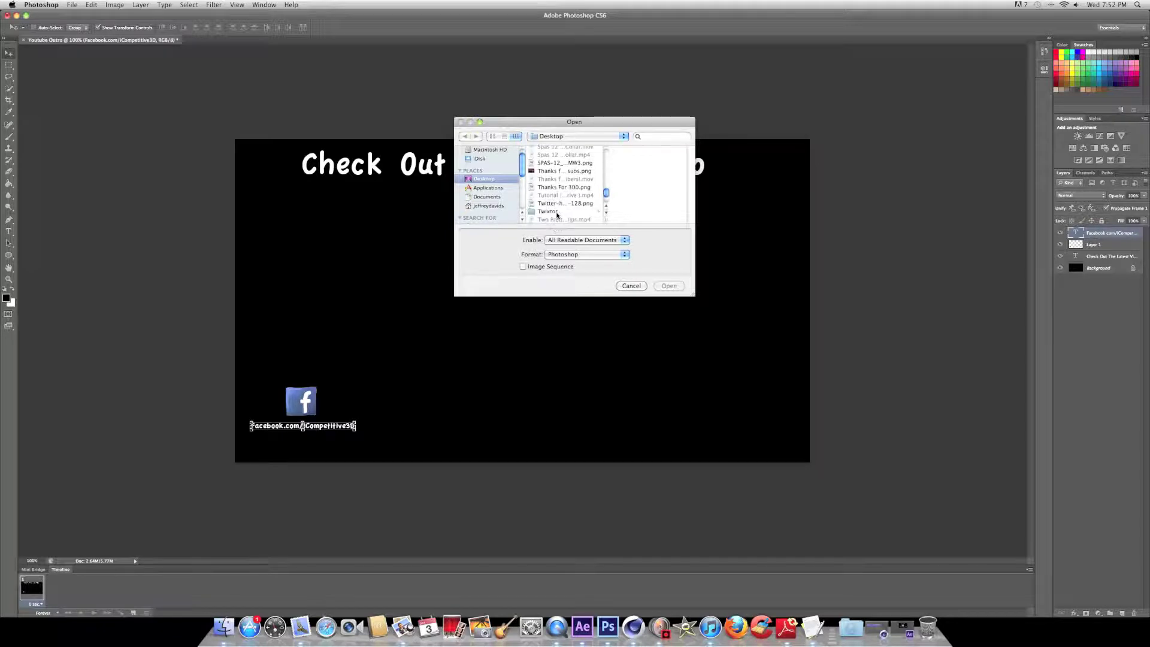
click(557, 204)
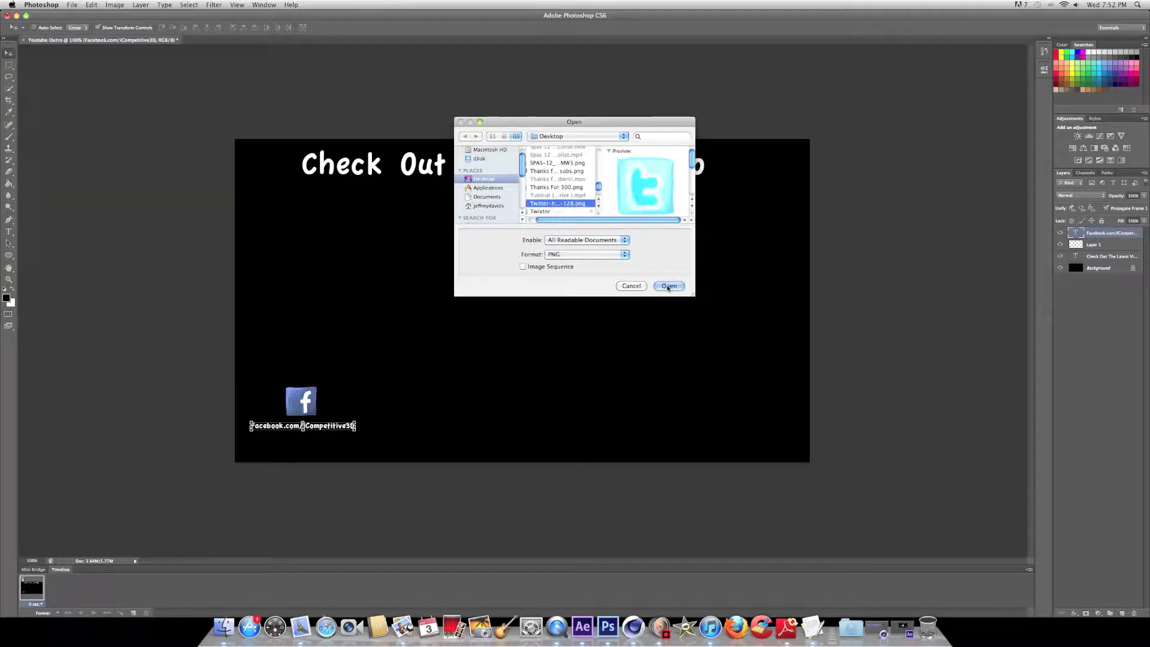
click(668, 286)
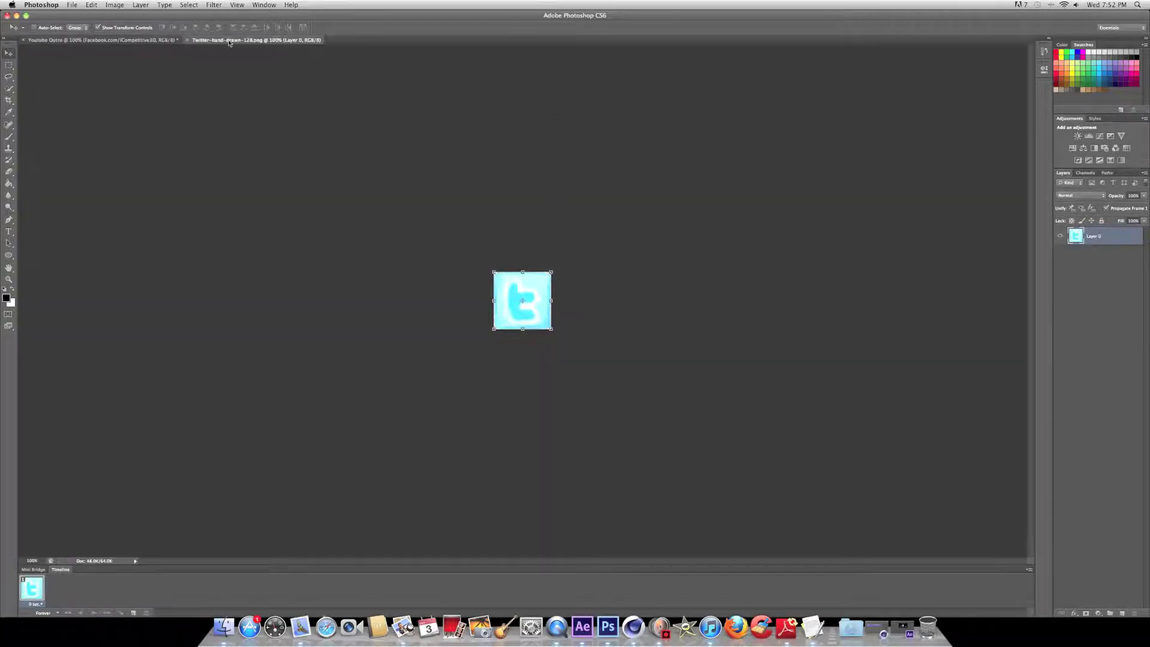
Bring the Twitter logo into the outro, shrink it to about half, and move it lower right.
drag(228, 42, 445, 159)
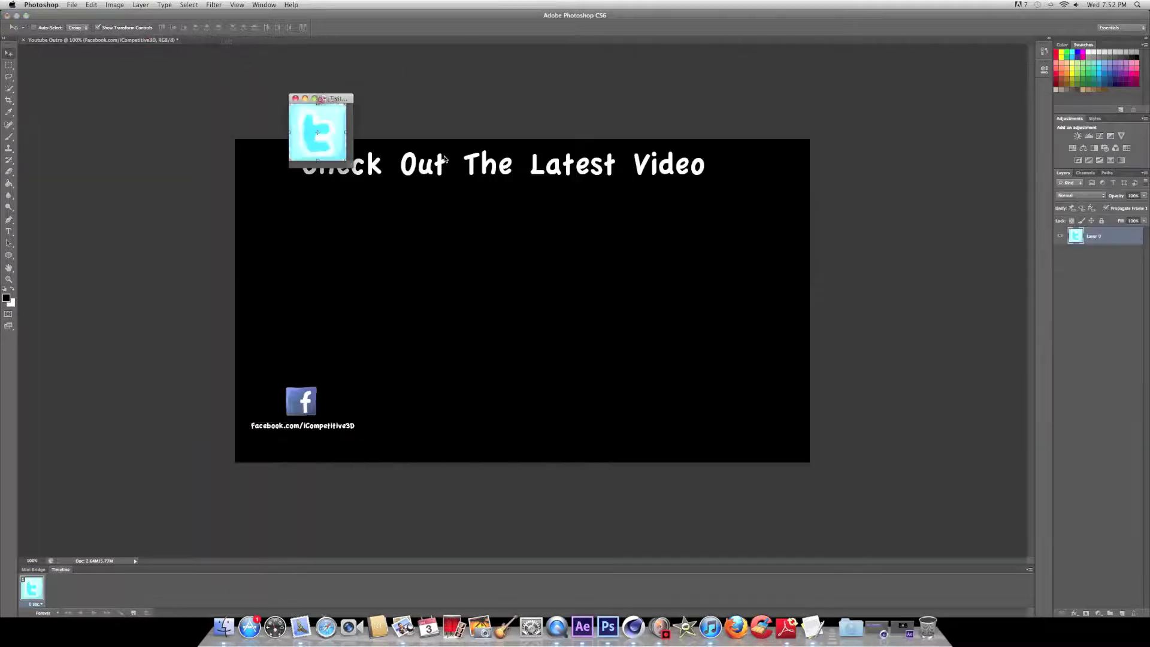
drag(297, 123, 597, 376)
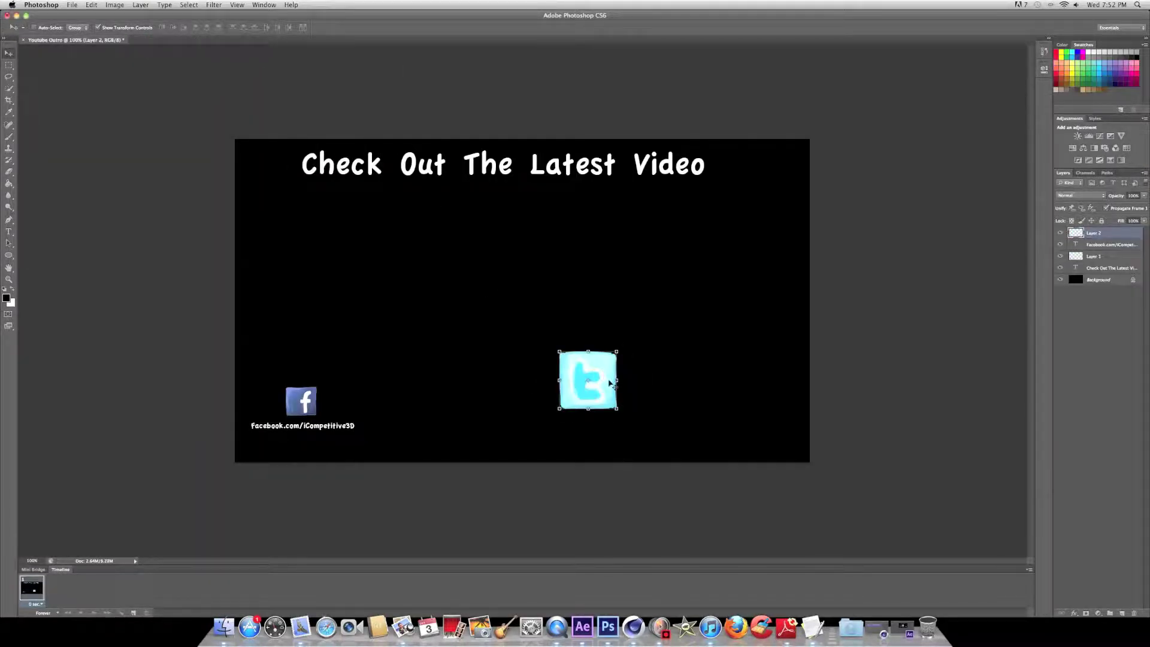
drag(618, 410, 593, 377)
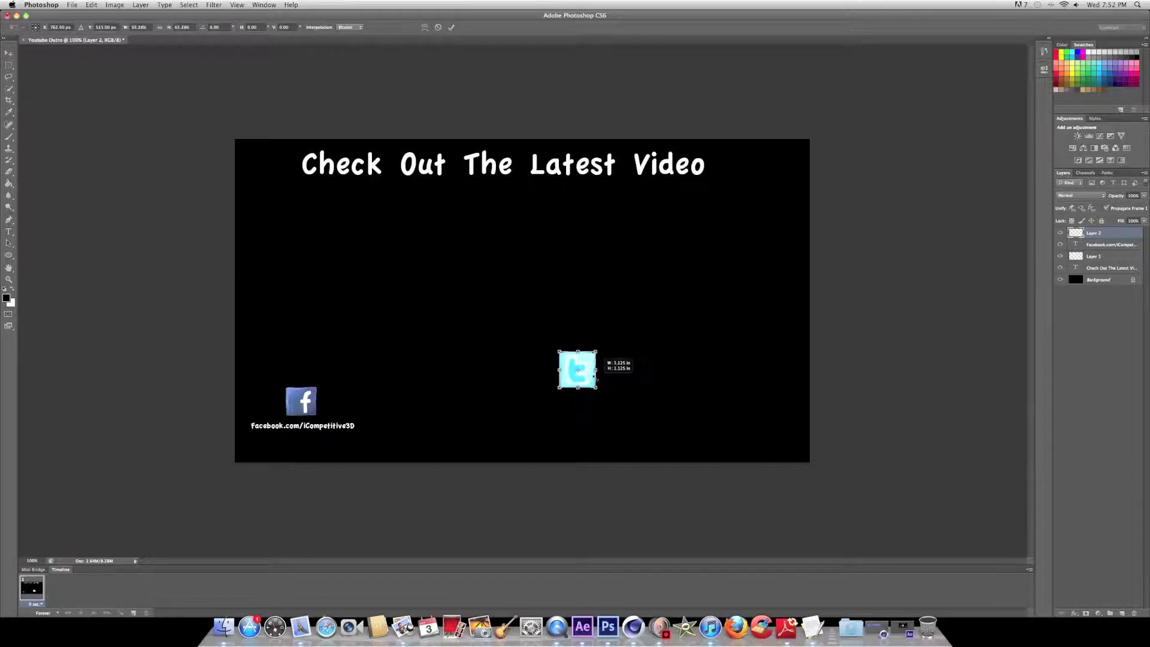
drag(593, 377, 593, 376)
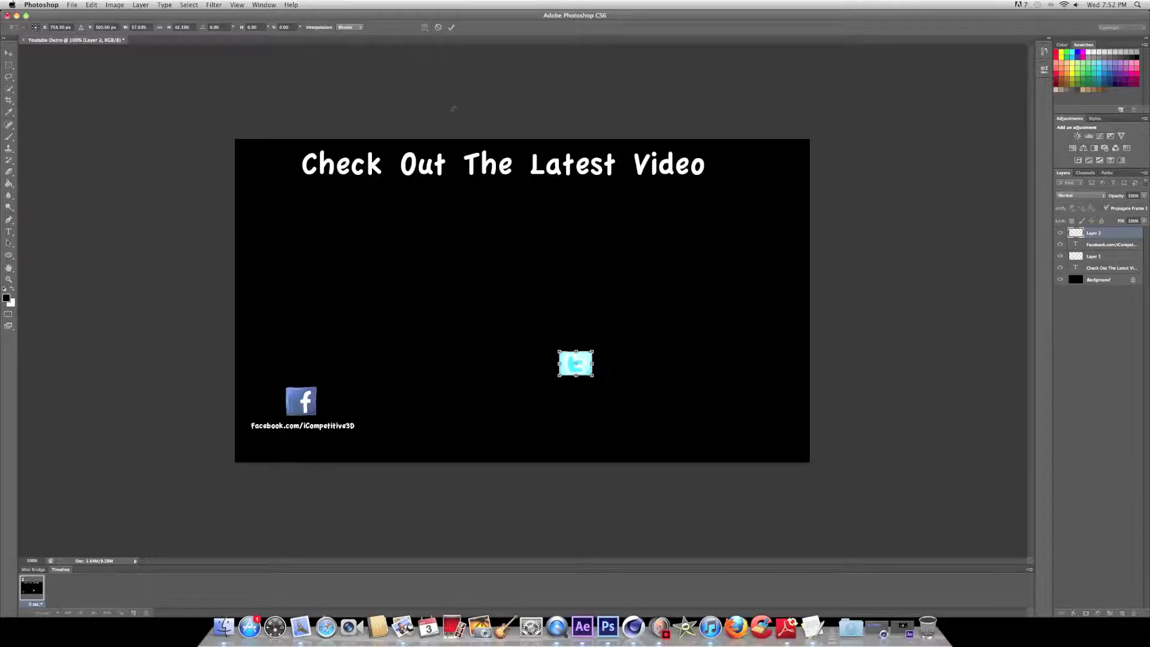
click(452, 29)
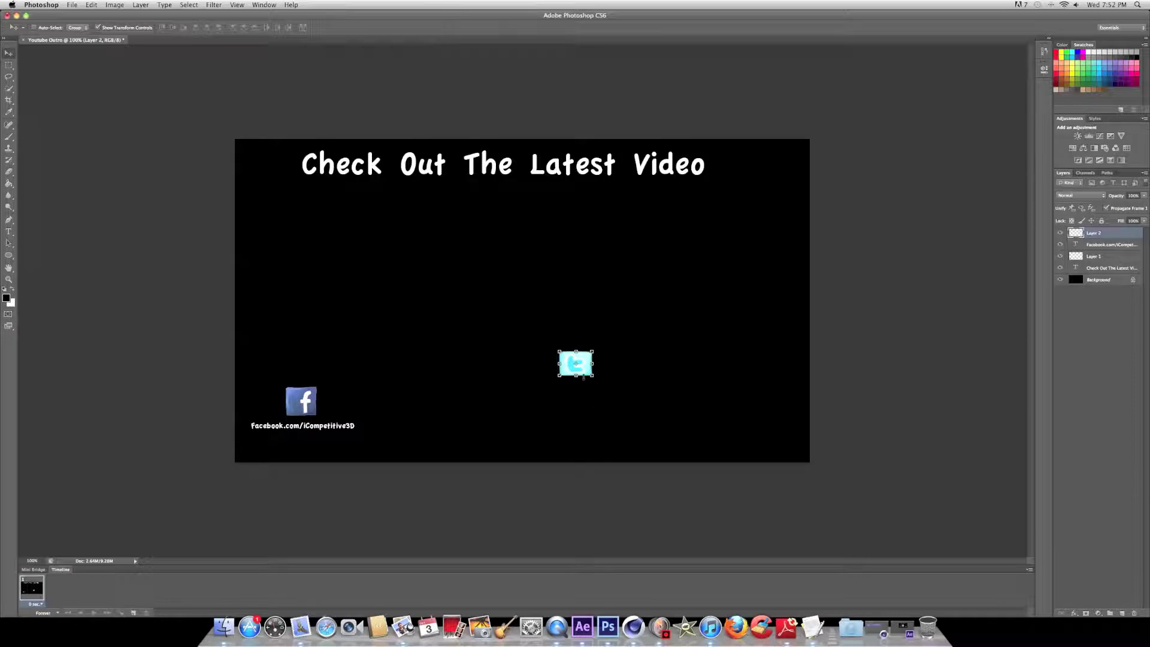
drag(584, 377, 718, 398)
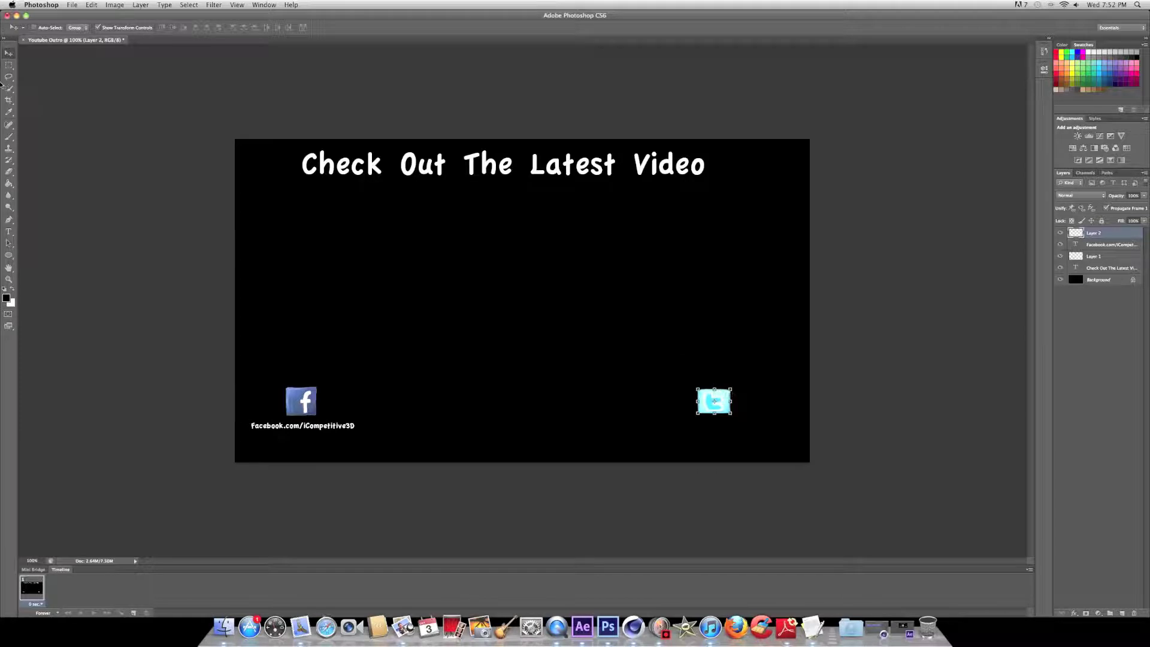
Type the caption 'Twitter.com/iCompetitive3D' and centre it under the Twitter logo.
click(8, 231)
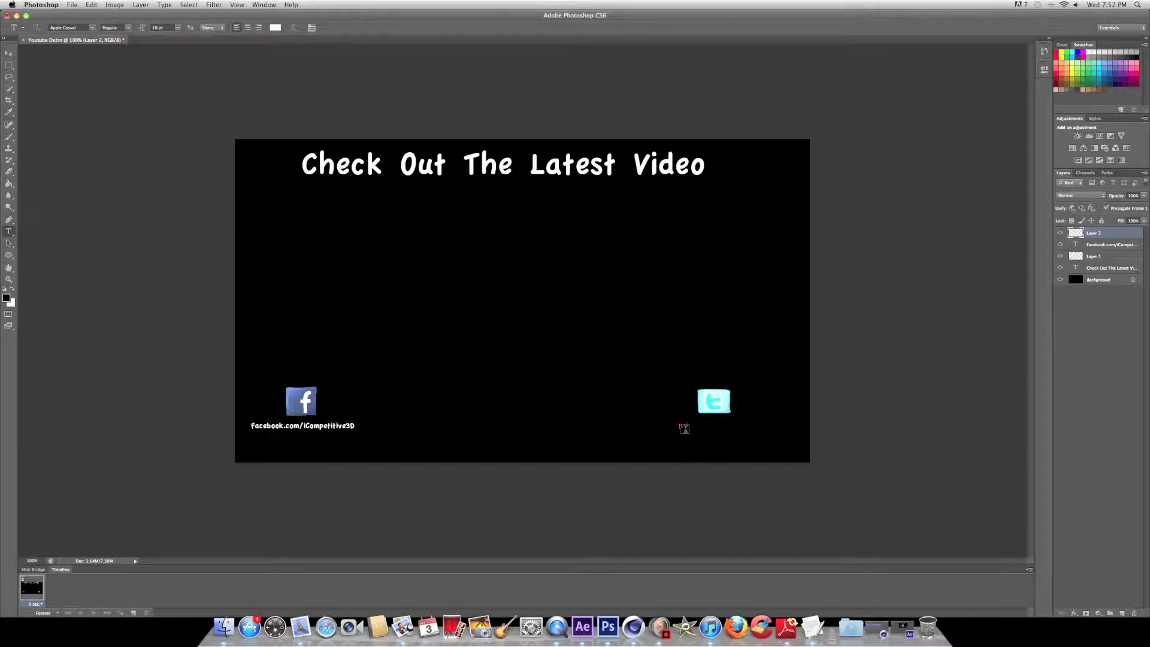
click(684, 427)
text(Twitter)
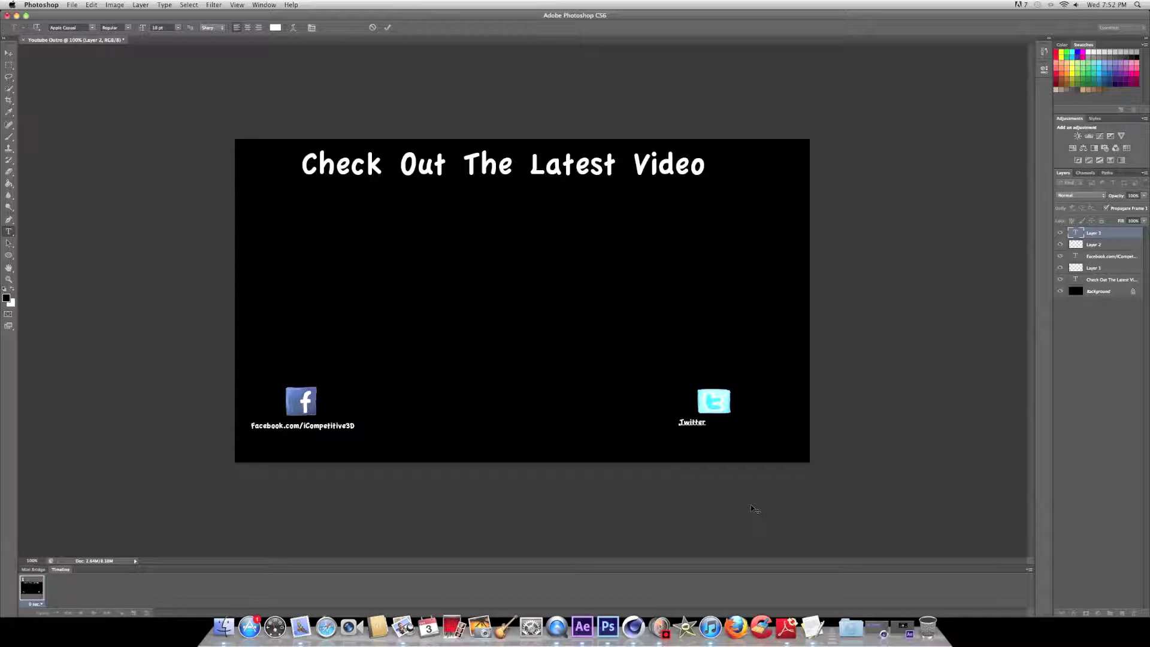
text(.com)
text(/)
text(iCX)
click(9, 53)
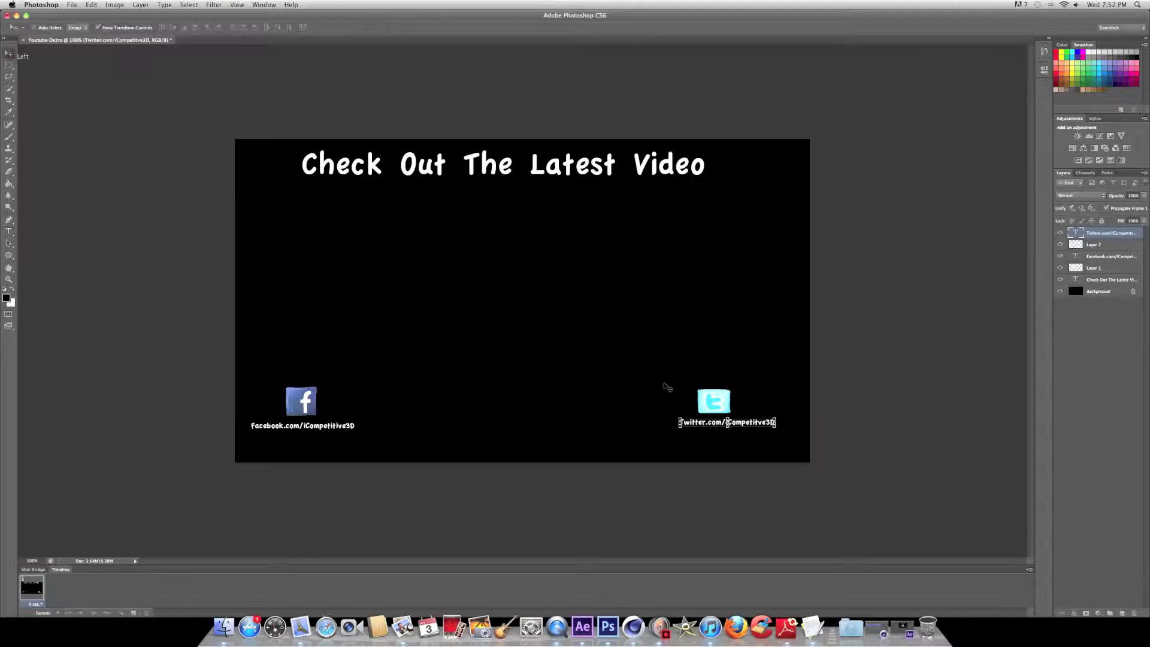
drag(745, 426, 731, 427)
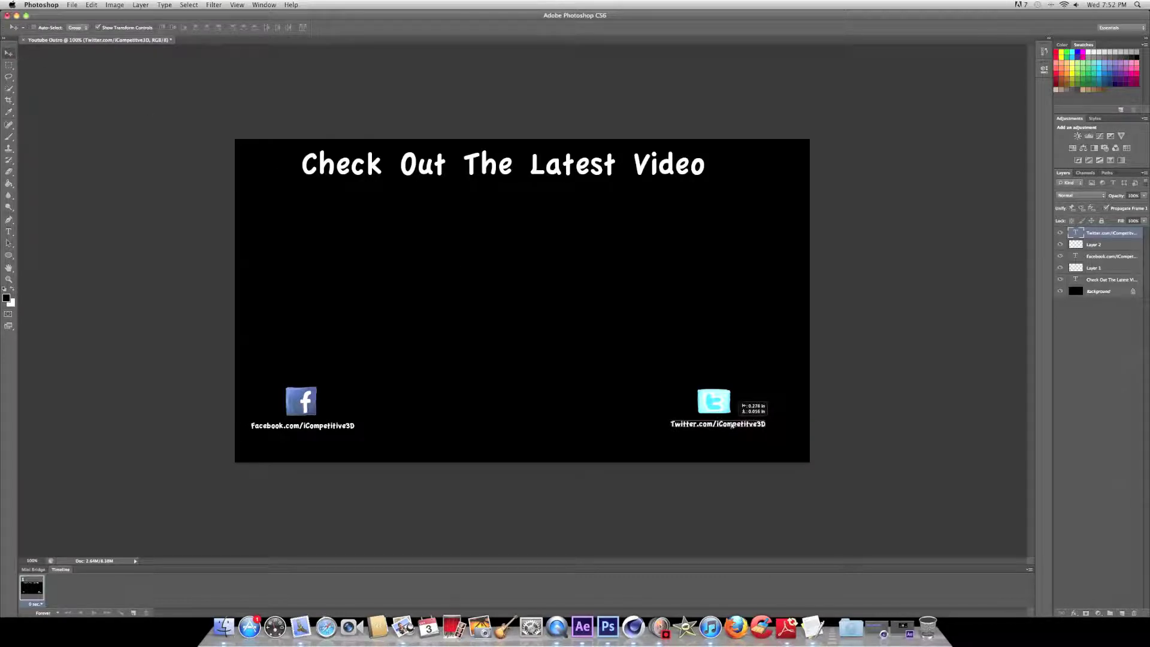
click(8, 233)
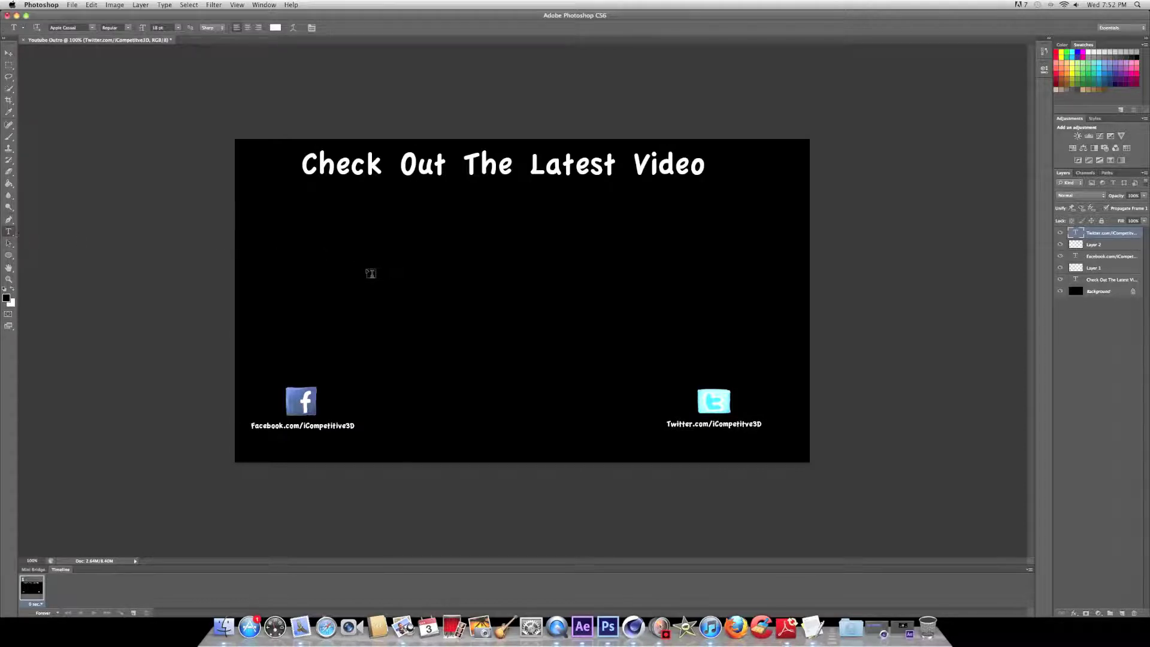
Type a 72 pt '-->' arrow below the left side of the title.
click(334, 269)
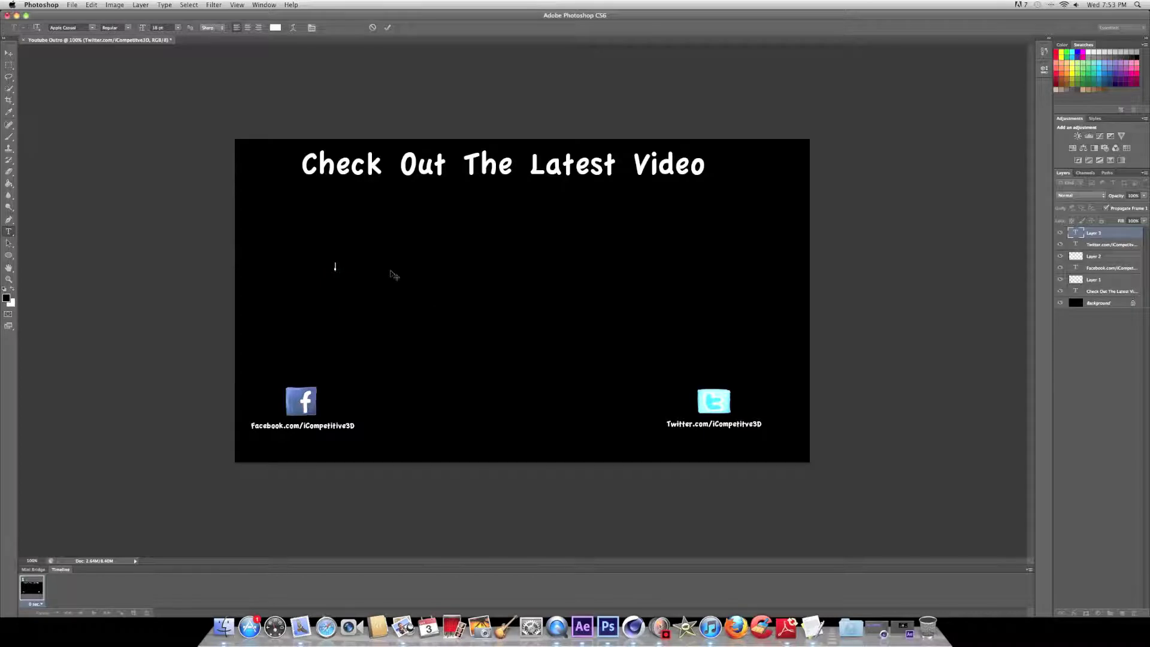
click(178, 28)
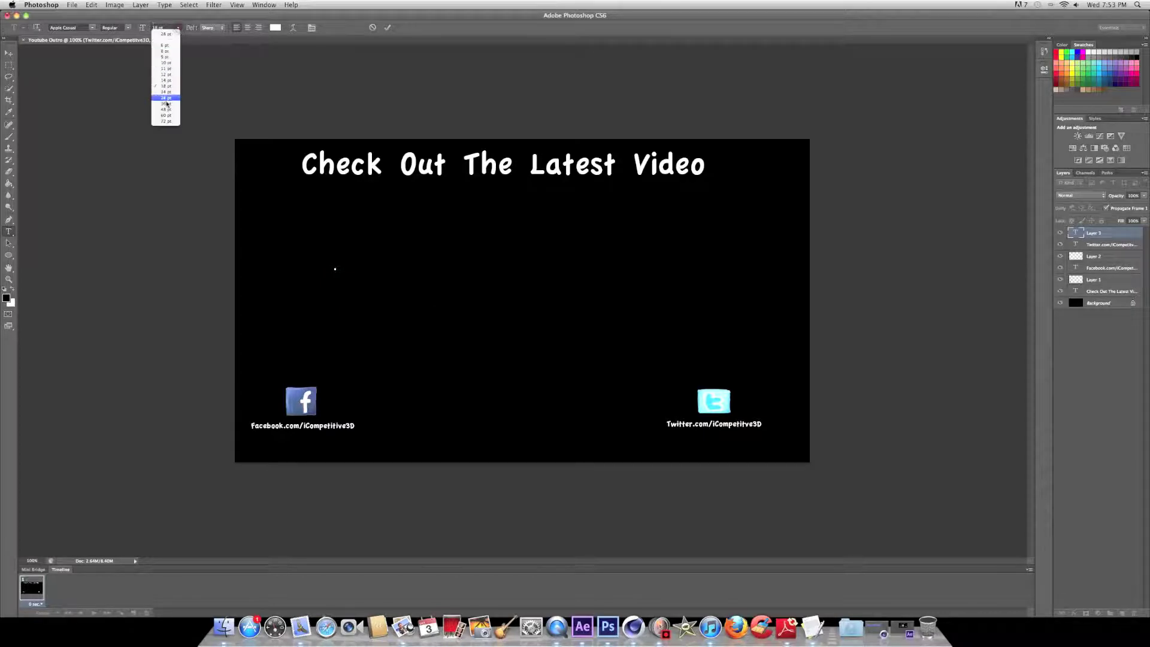
click(165, 122)
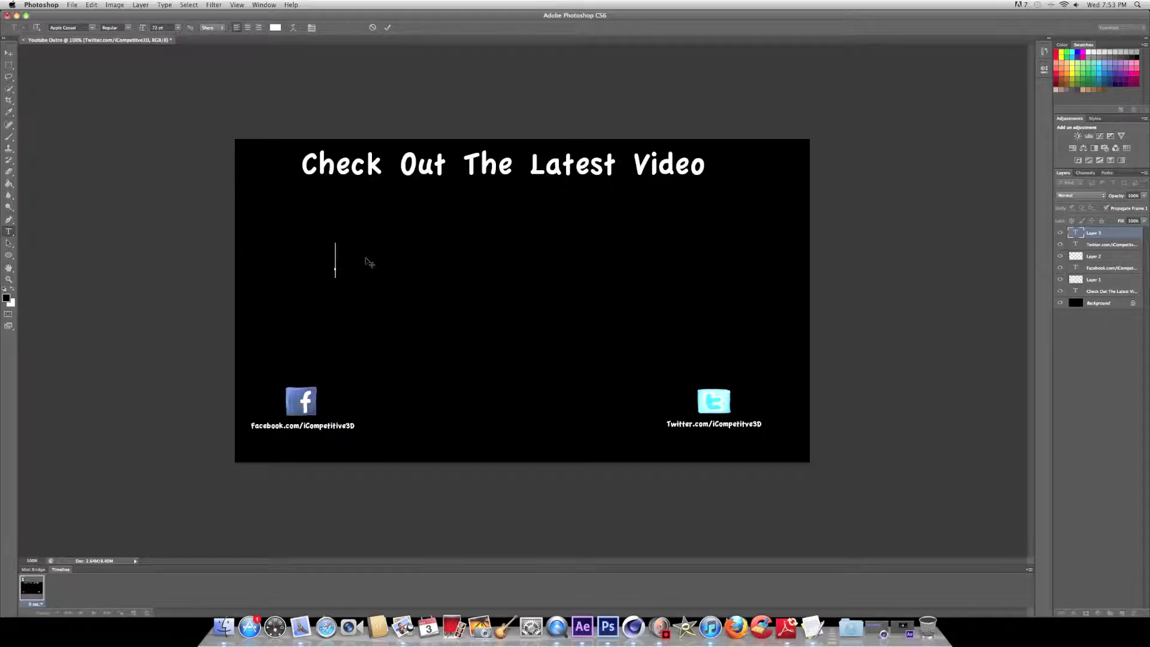
text(--)
text(>)
click(8, 52)
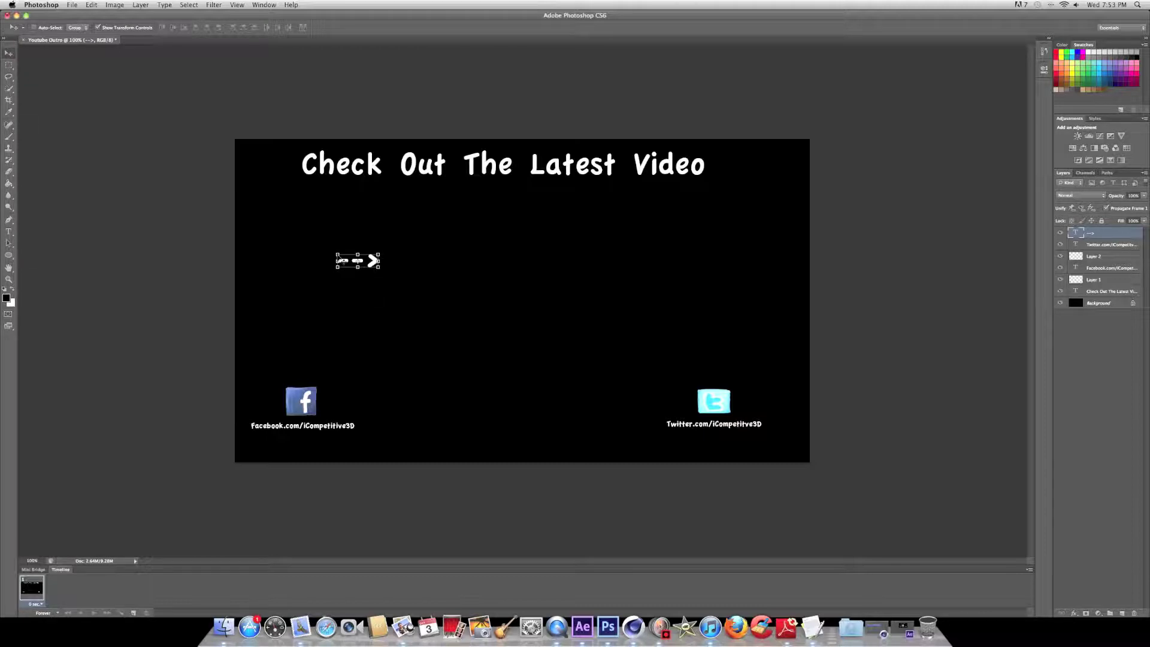
Enlarge the arrow by a third, tilt it about 30° down-right, and shift it left.
drag(337, 260, 307, 242)
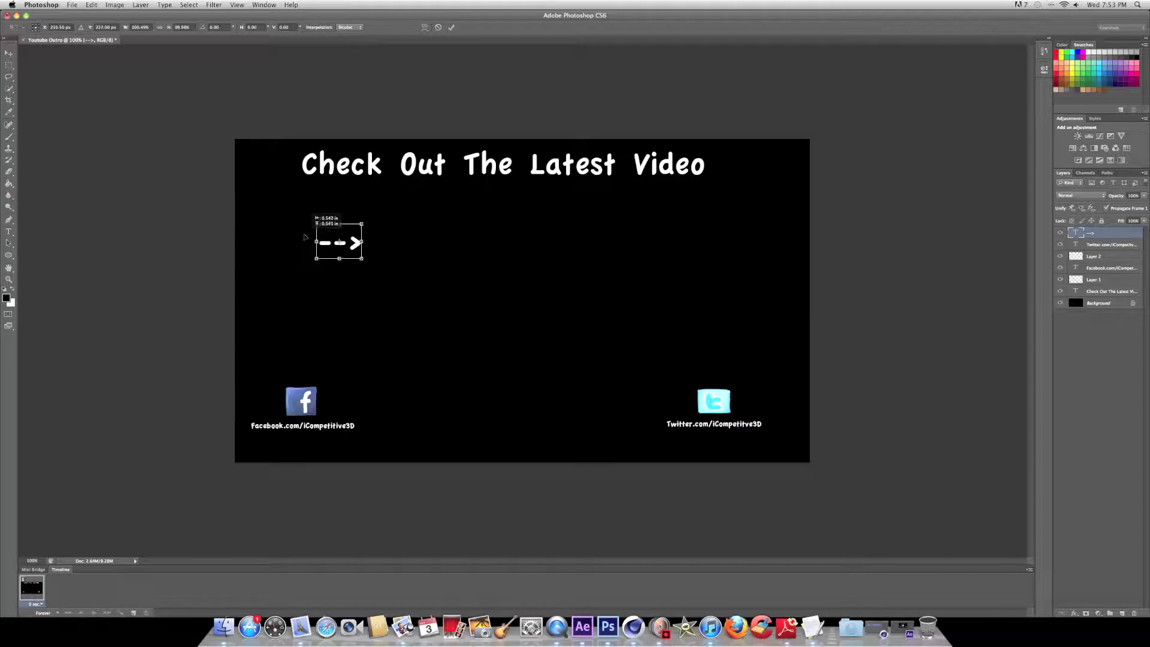
drag(307, 242, 318, 221)
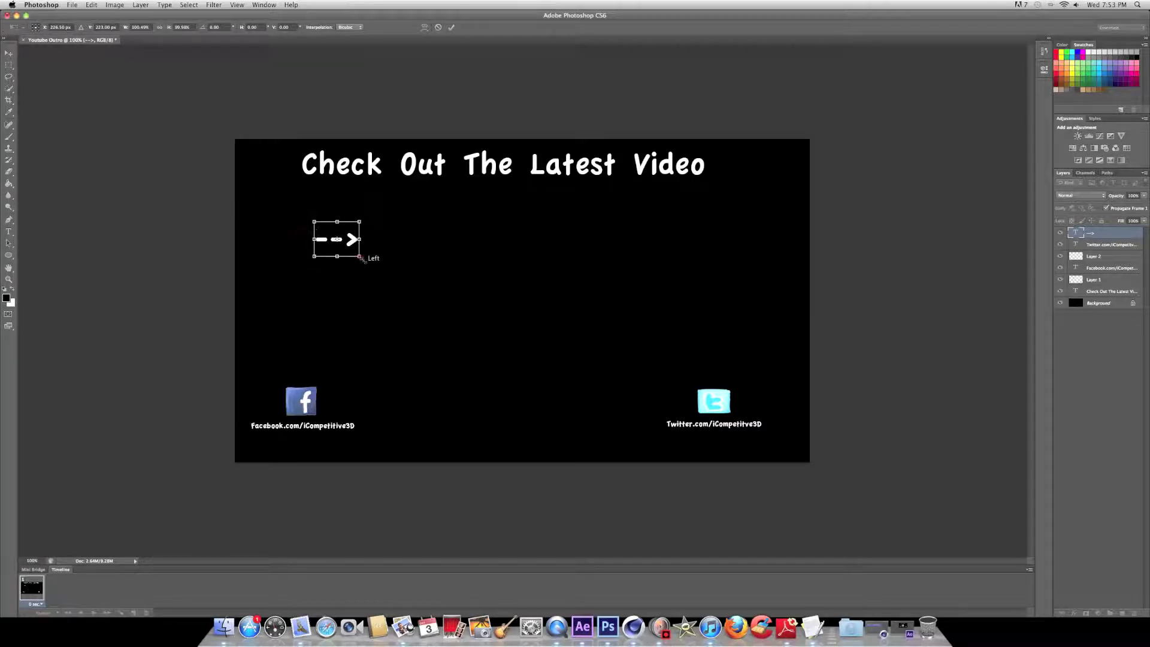
drag(359, 258, 373, 267)
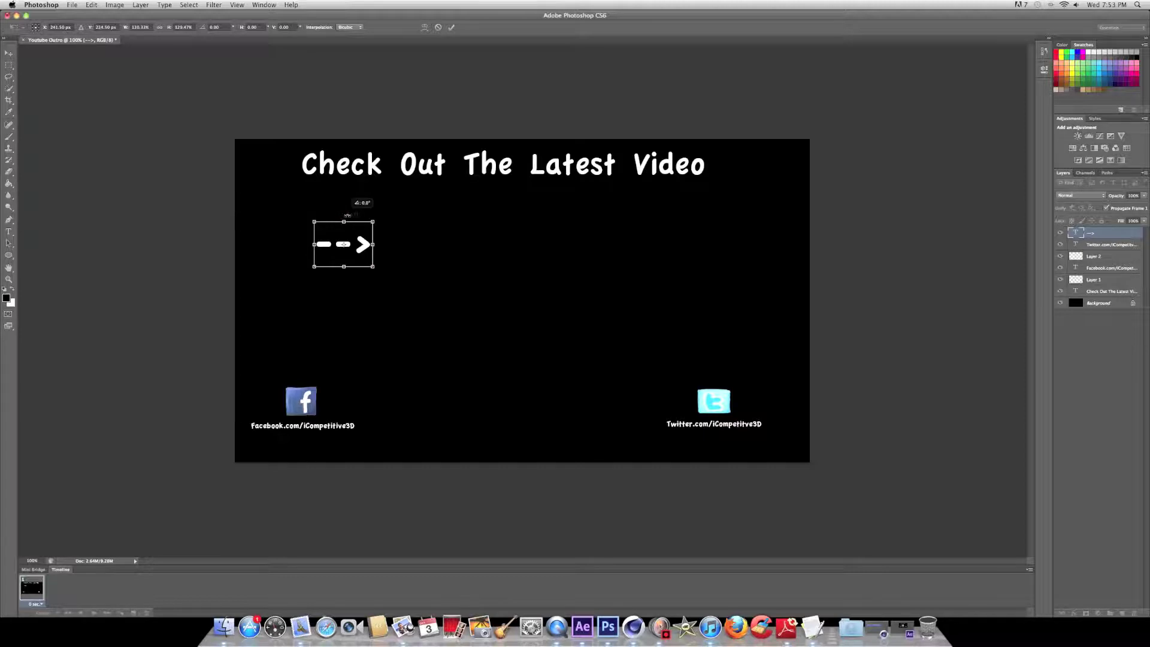
drag(345, 214, 356, 223)
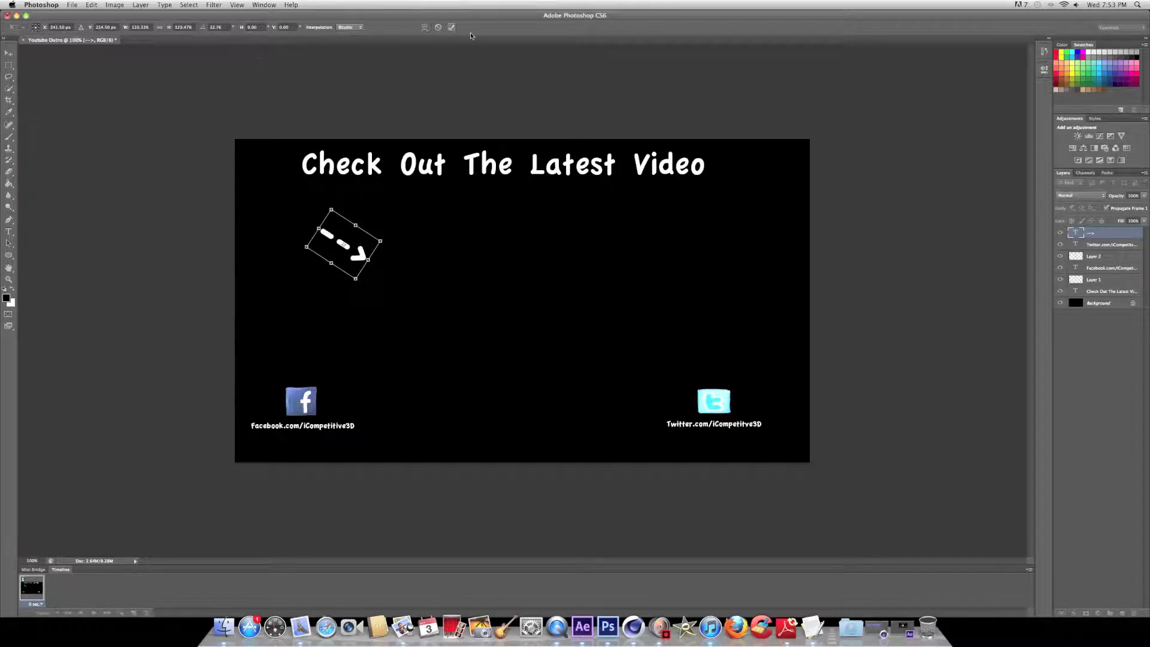
key(Return)
drag(351, 255, 310, 248)
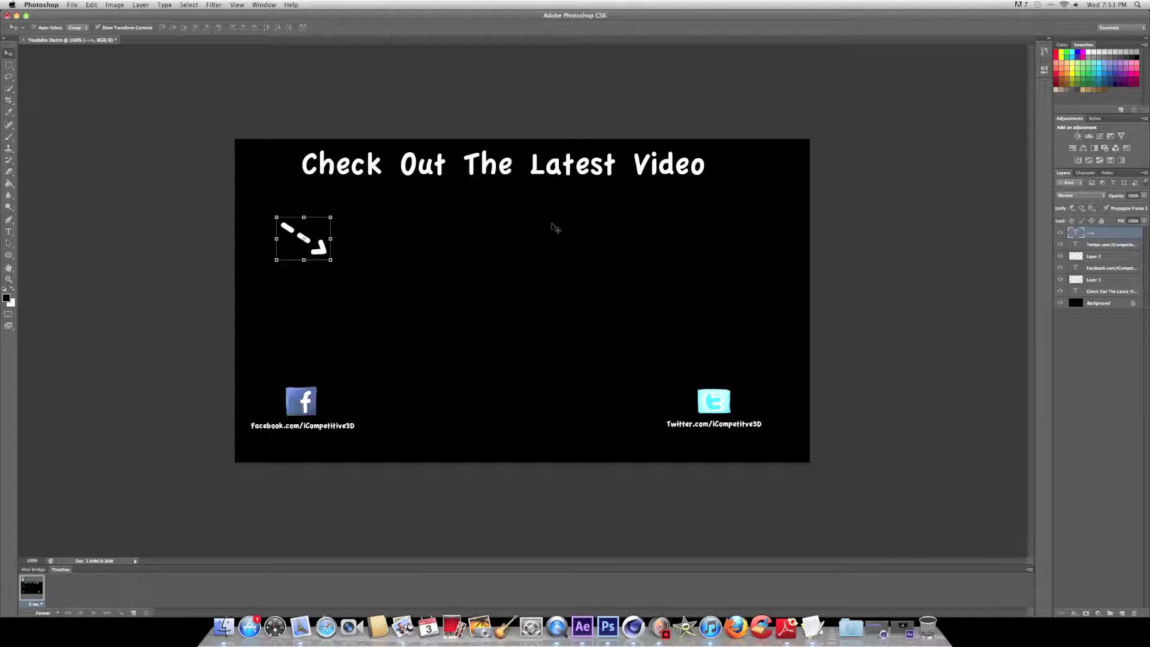
click(1101, 233)
right_click(1101, 233)
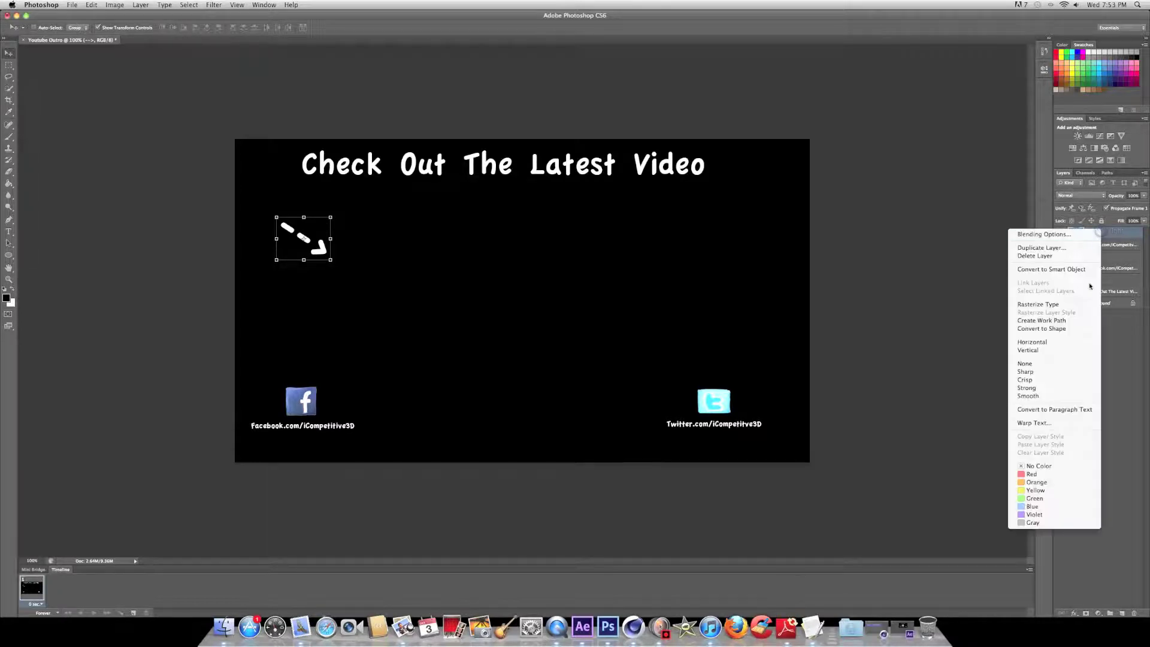
Duplicate the arrow layer, rotate the copy about 75°, and place it under the title's right end.
click(1078, 251)
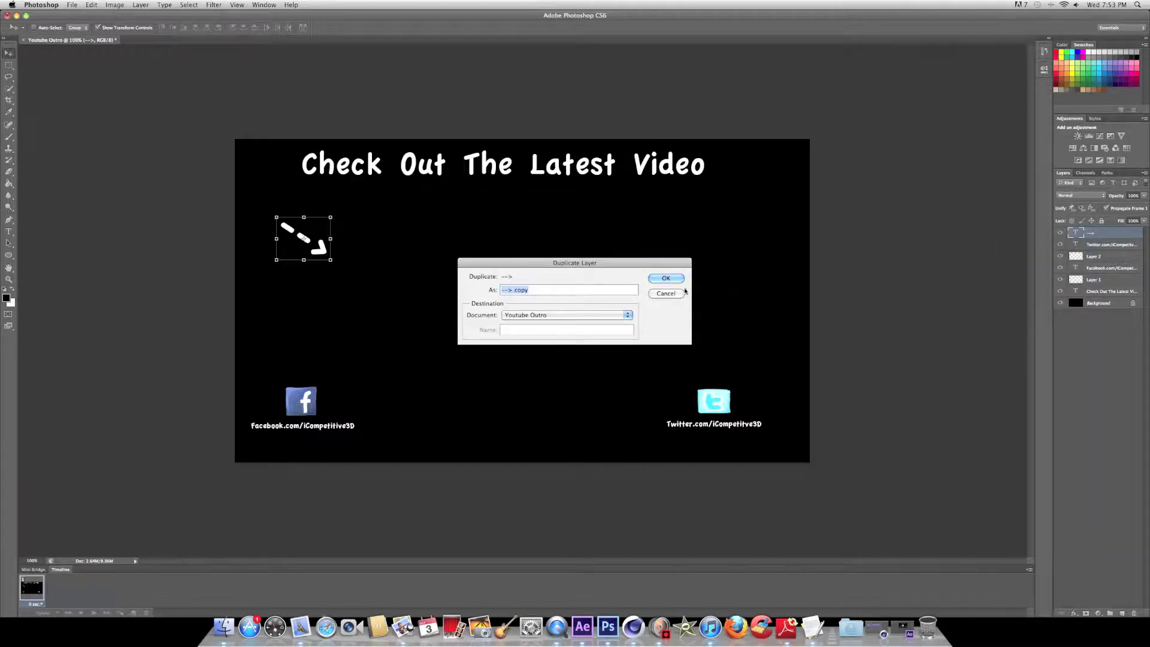
click(665, 278)
mouse_move(338, 236)
mouse_down()
mouse_move(544, 272)
mouse_move(670, 254)
mouse_move(707, 224)
mouse_up()
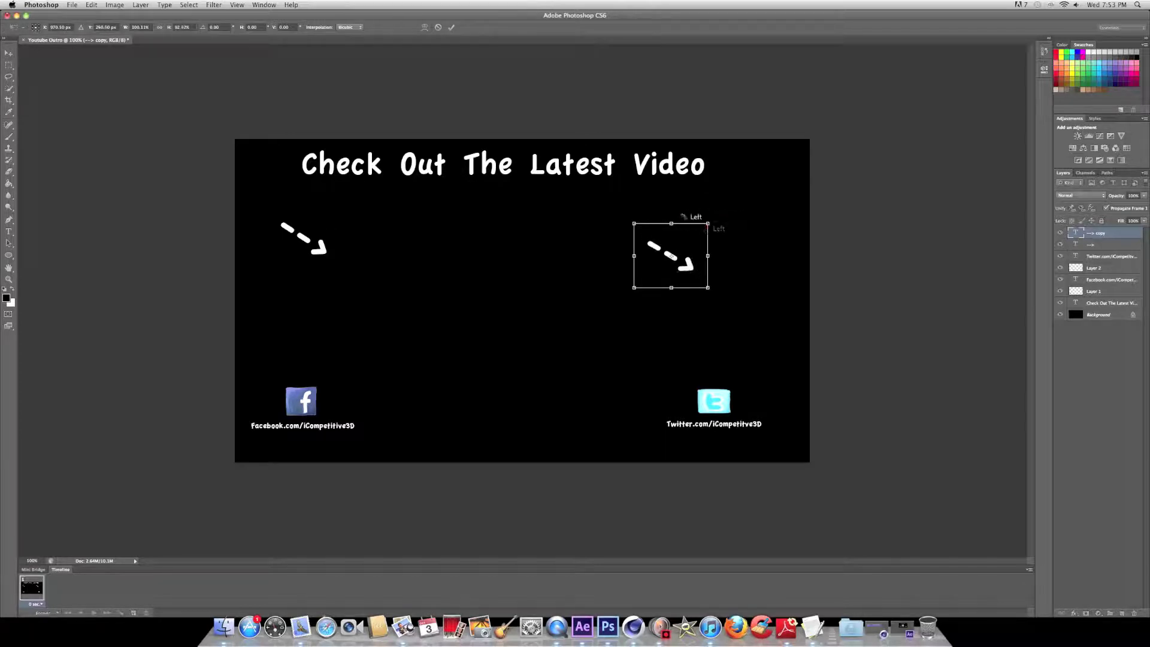
drag(710, 226, 713, 270)
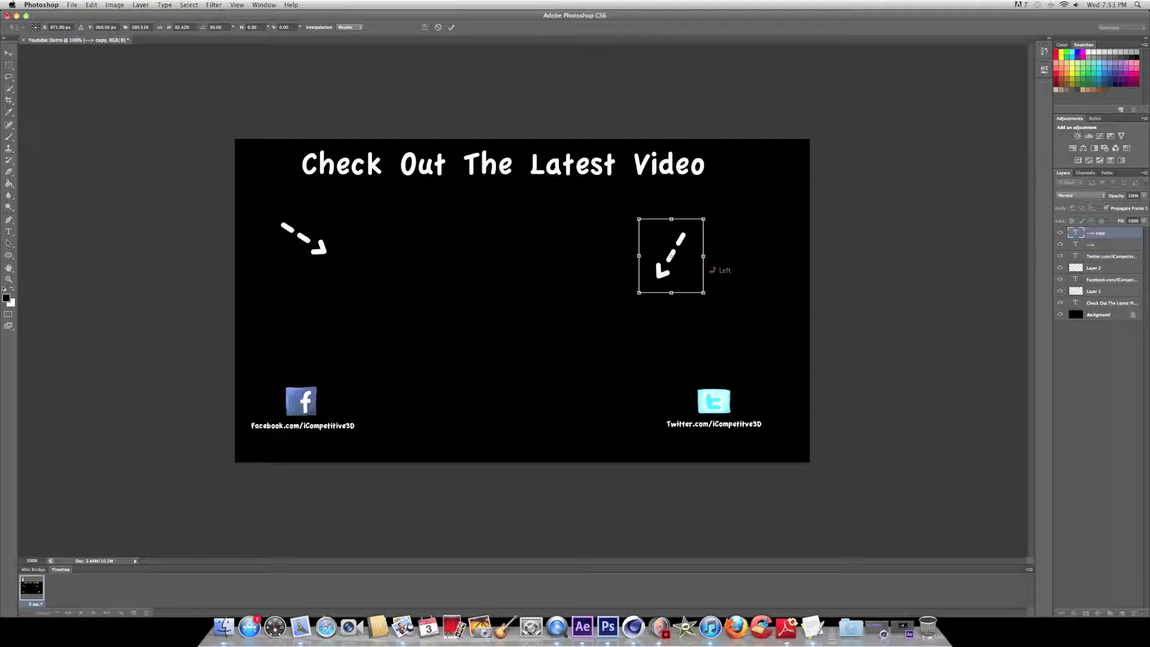
click(451, 27)
mouse_move(665, 264)
mouse_down()
mouse_move(710, 251)
mouse_move(696, 229)
mouse_up()
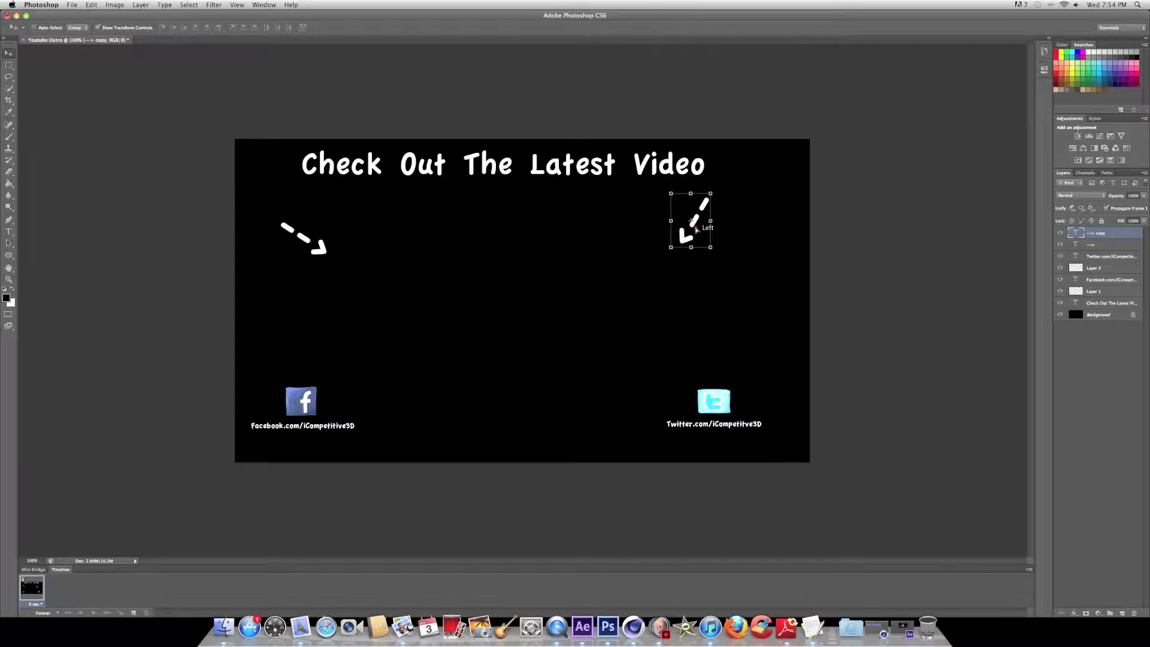
key(Left)
key(Left)
key(Left)
drag(692, 227, 698, 244)
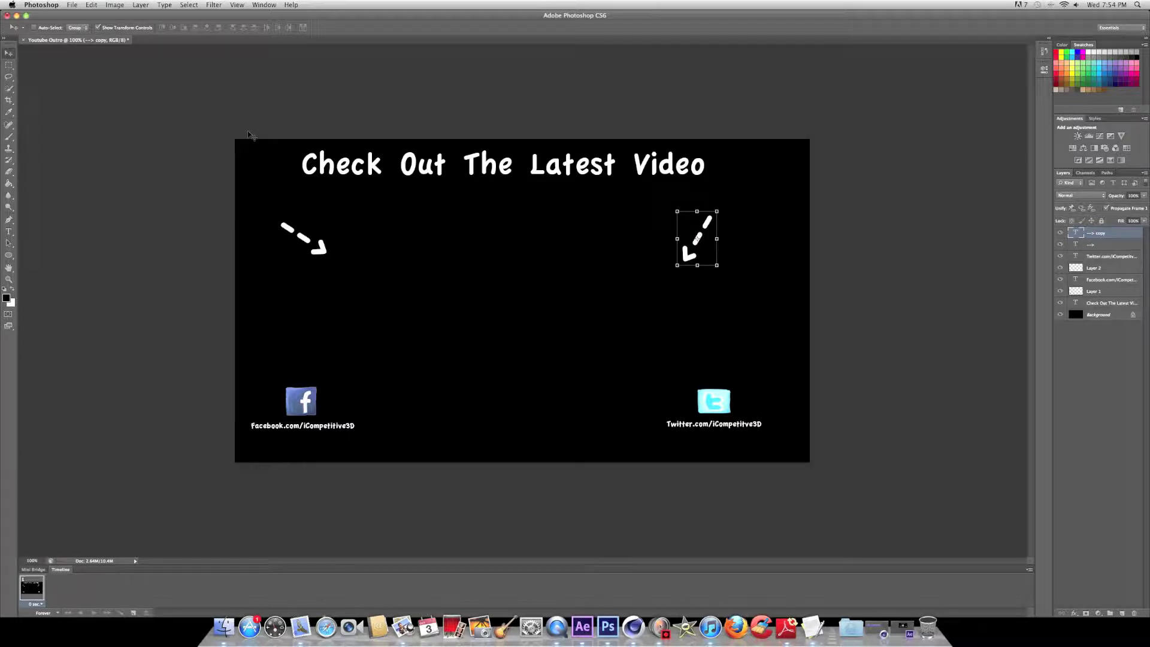
Save a maximum-quality JPEG copy named 'Youtube Outro' to the Desktop.
click(71, 5)
click(96, 109)
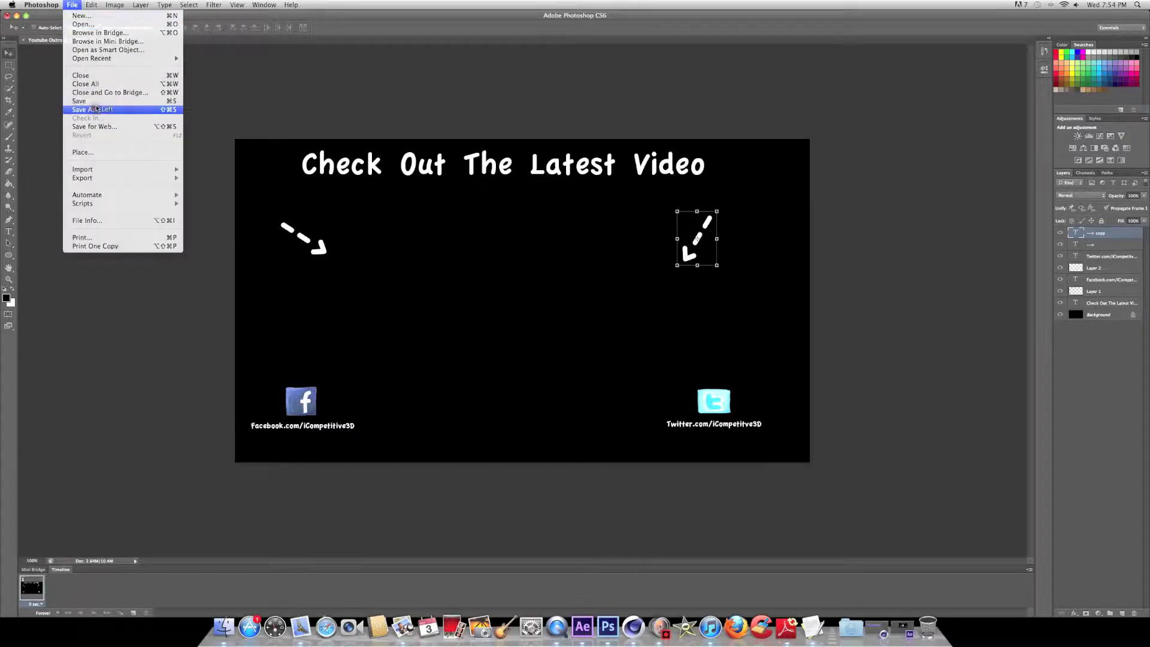
click(566, 163)
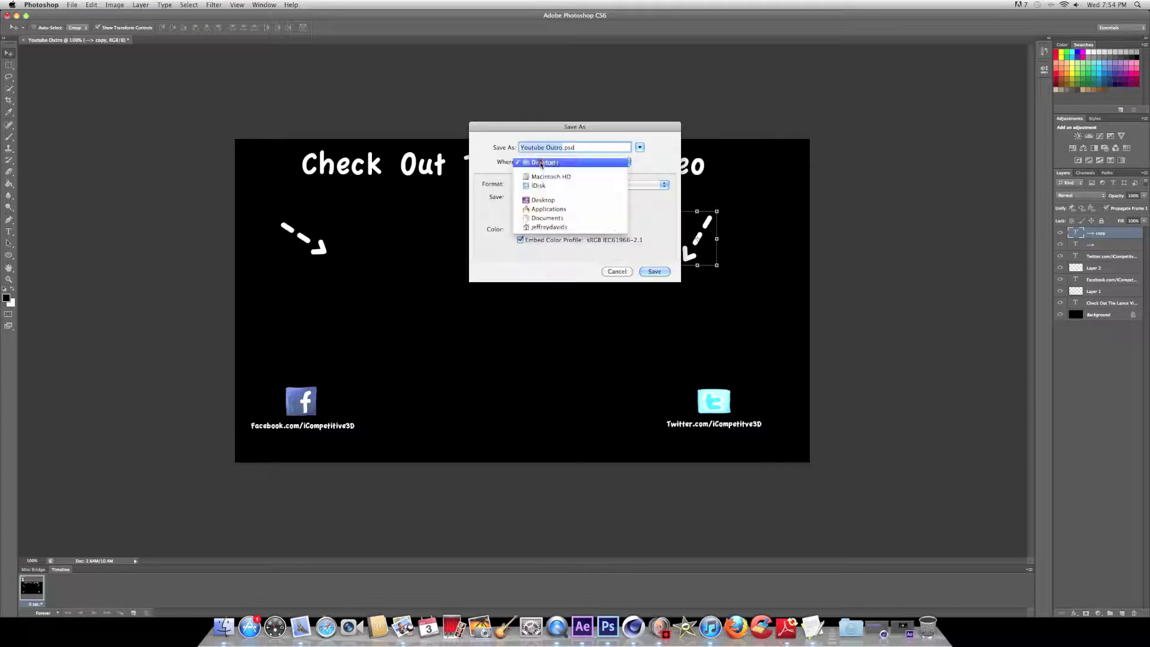
click(548, 199)
click(548, 184)
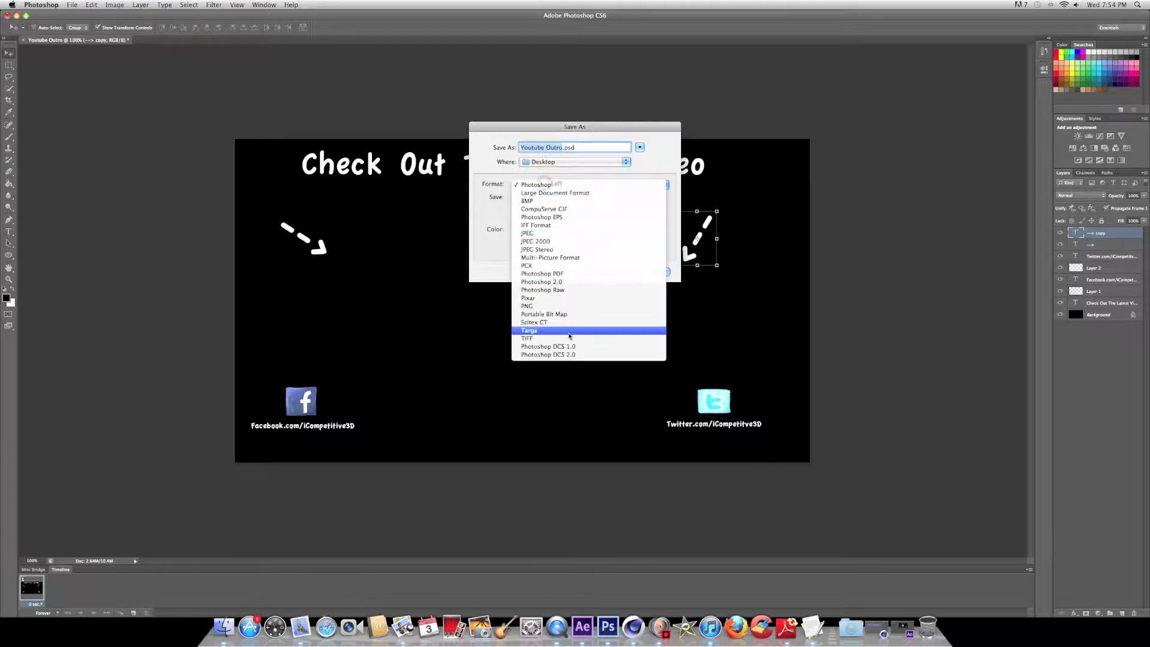
click(556, 234)
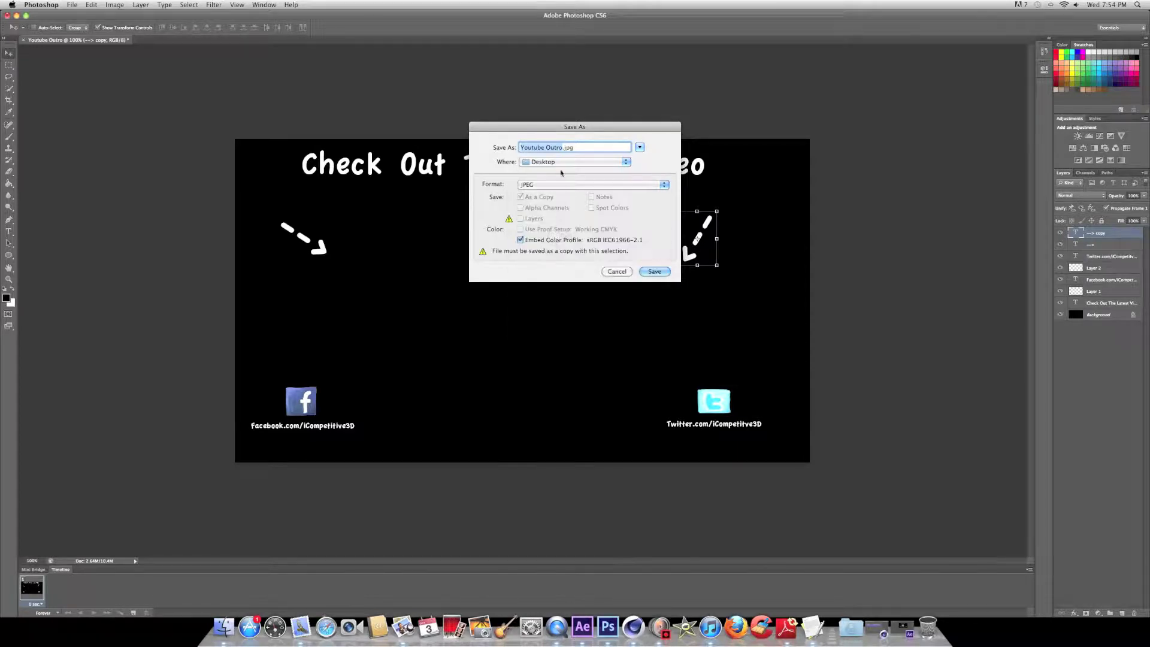
key(BackSpace)
text(outube)
key(Return)
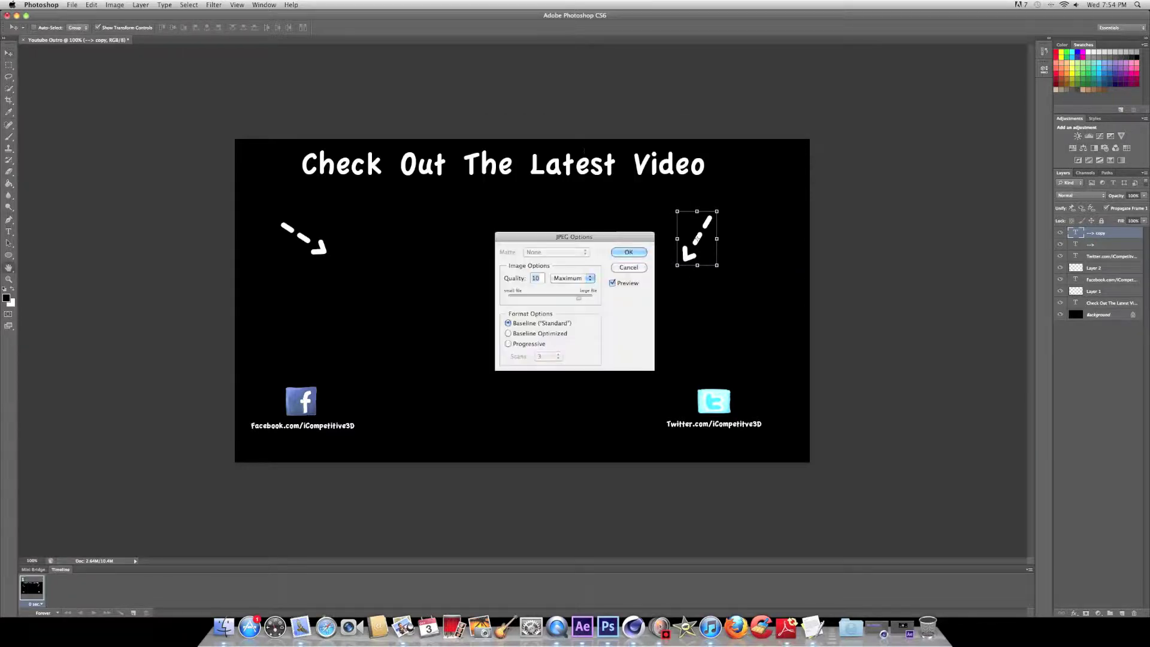
click(634, 252)
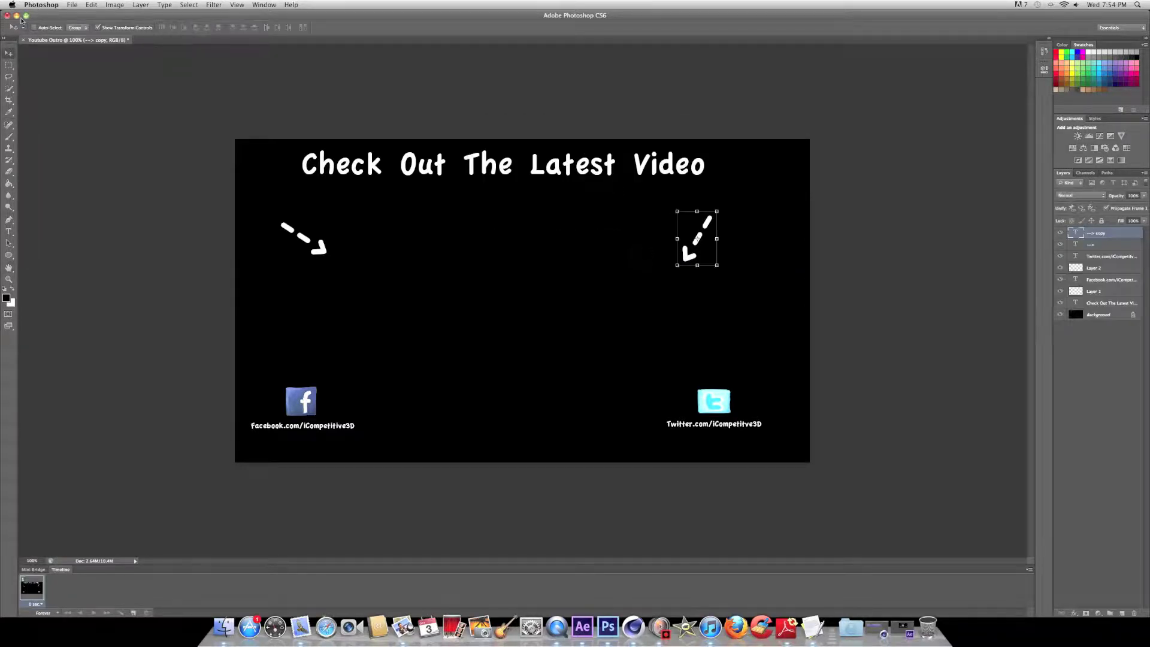
Hide Photoshop to reveal the Desktop and close the leftover small document window.
key(F11)
click(373, 234)
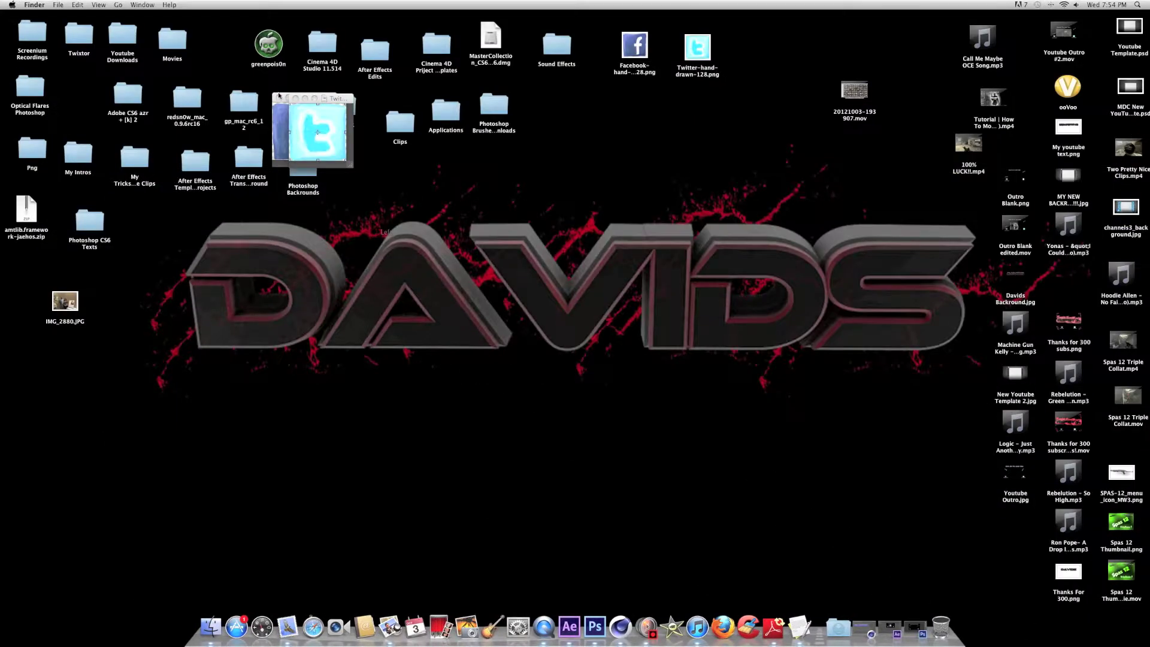
key(F11)
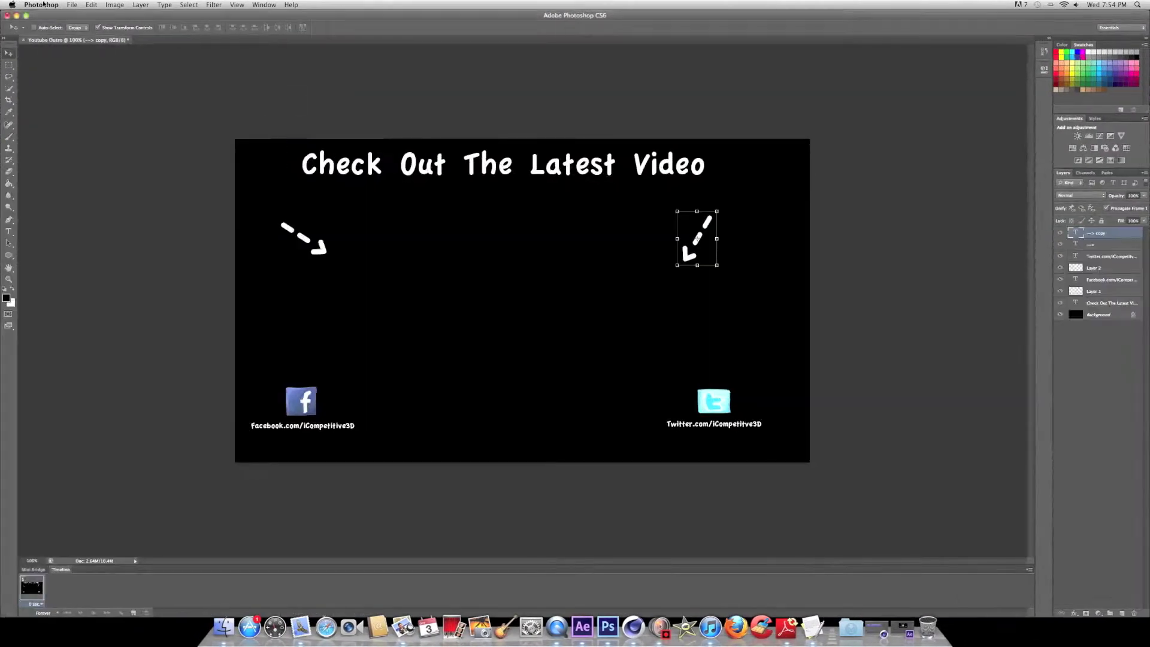
key(F11)
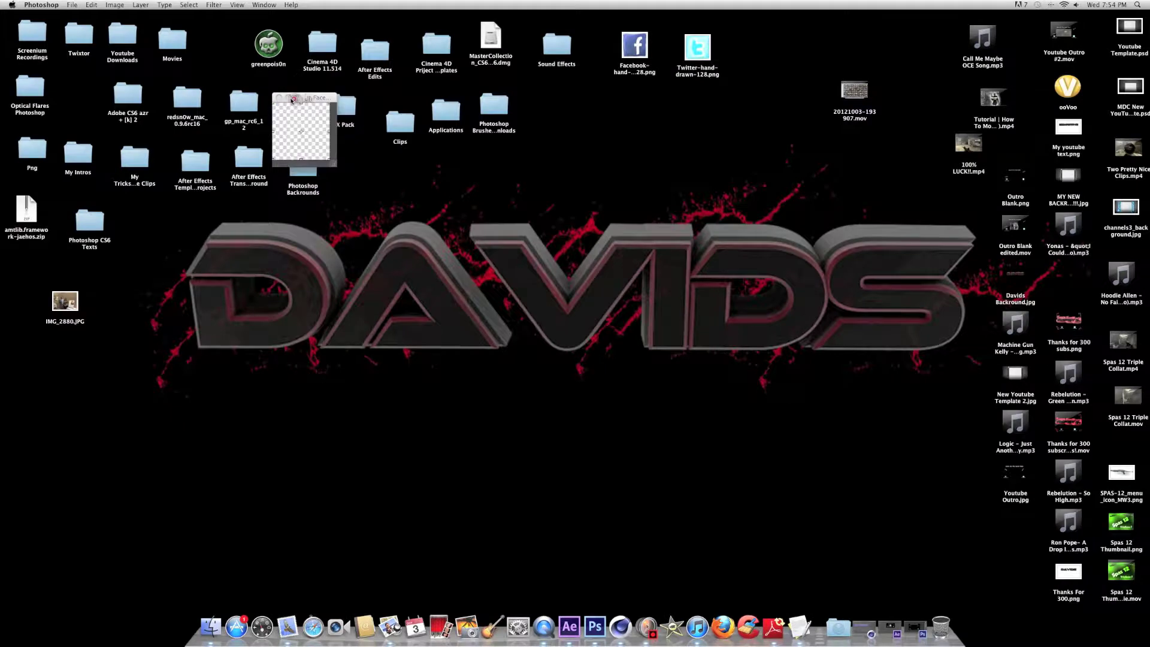
click(293, 98)
click(686, 332)
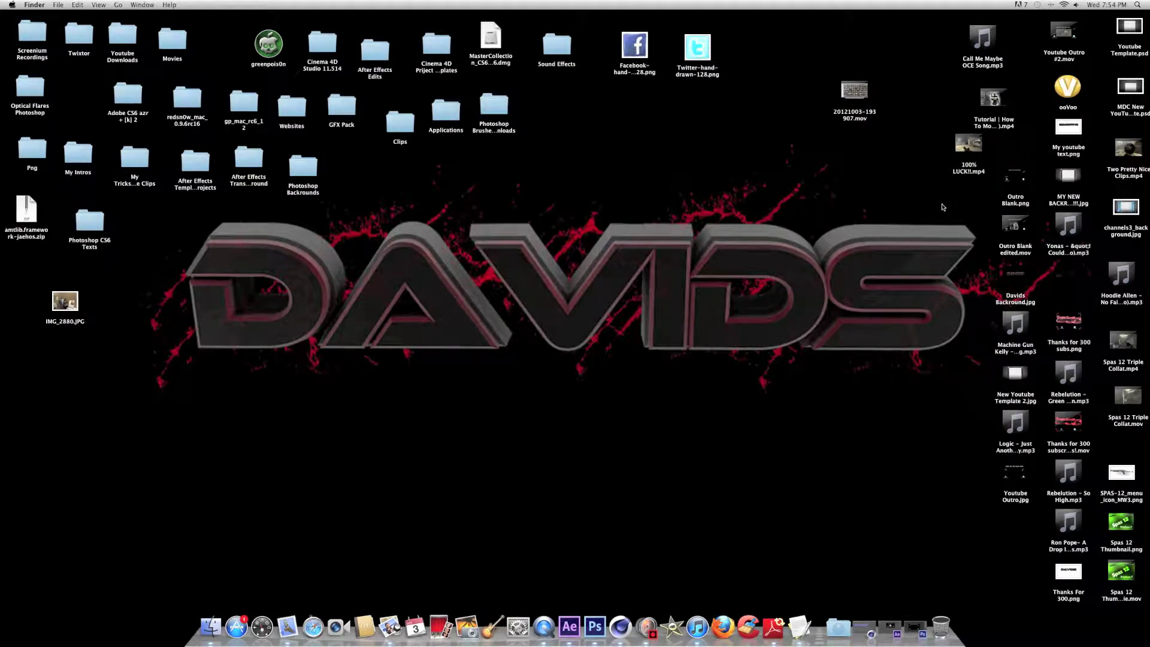
Preview Youtube Outro.jpg, then place its icon on the open middle of the desktop.
click(1025, 498)
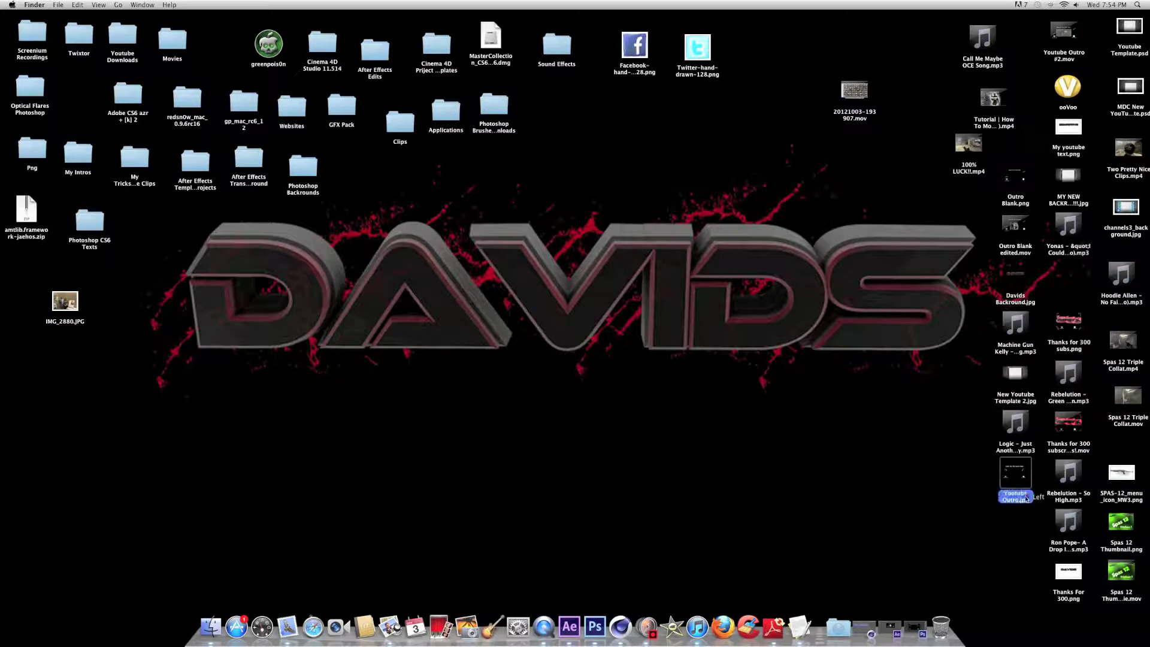
drag(1026, 498, 536, 192)
double_click(536, 189)
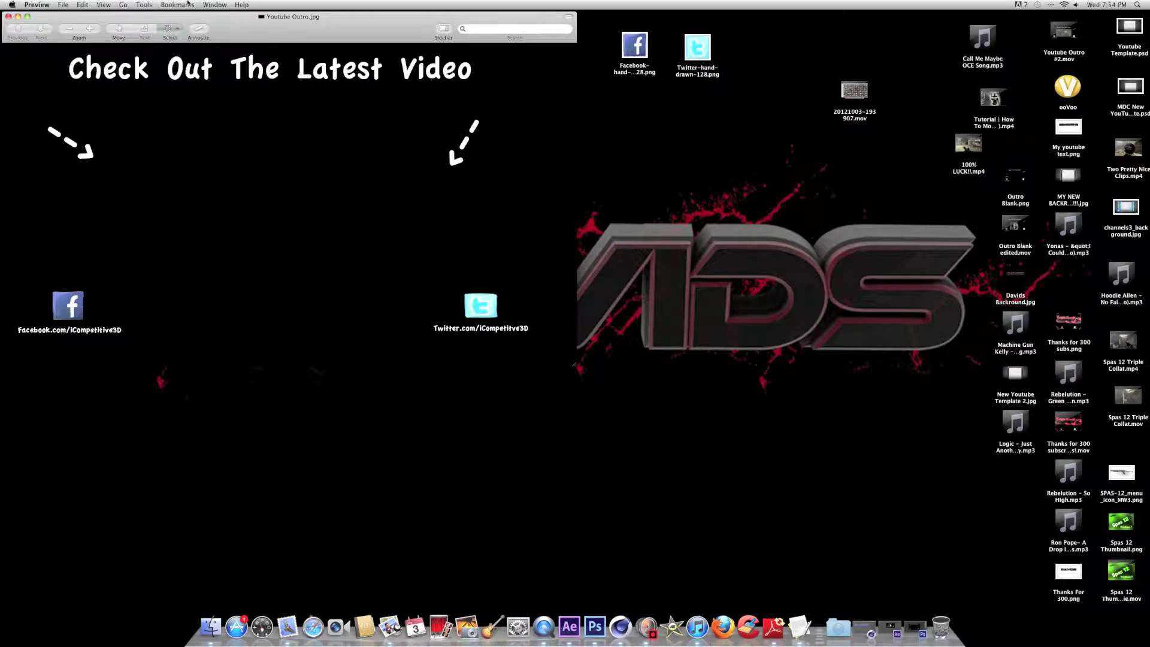
click(8, 17)
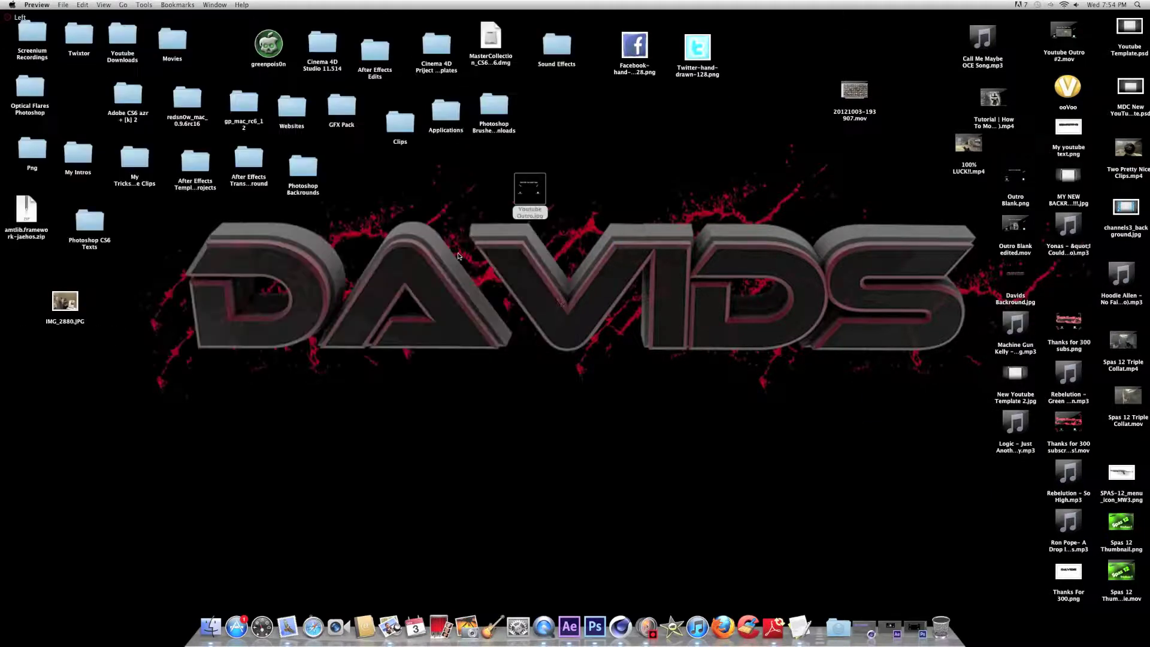
drag(537, 211, 813, 270)
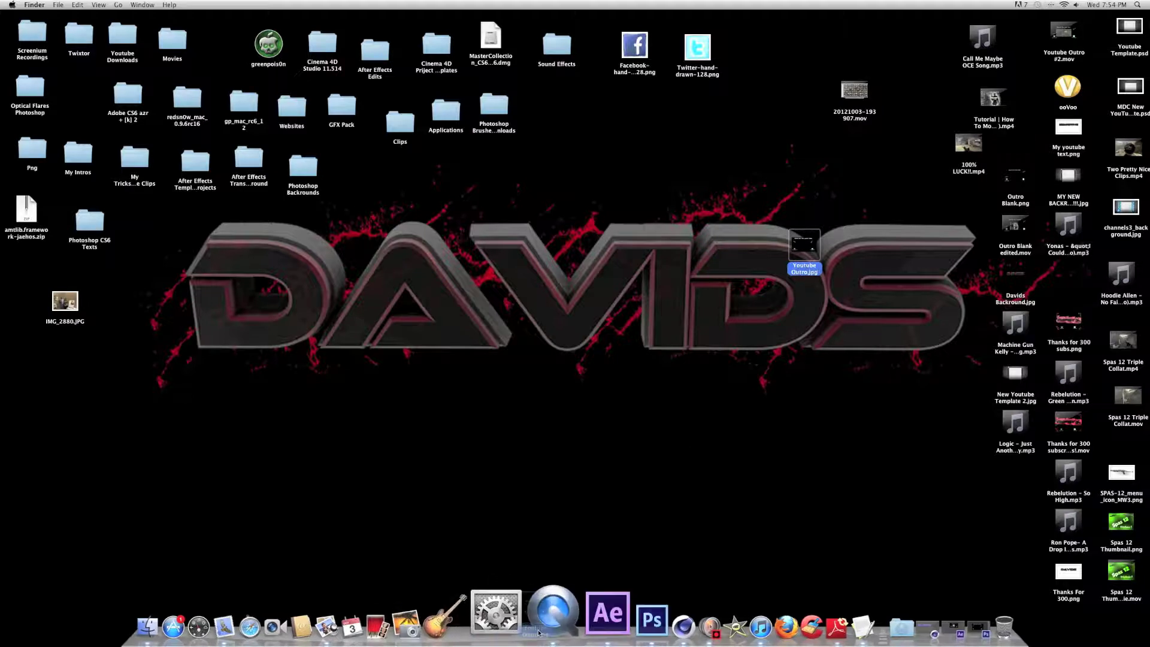
Bring After Effects back from the Dock with the Outro Blank composition showing.
click(541, 611)
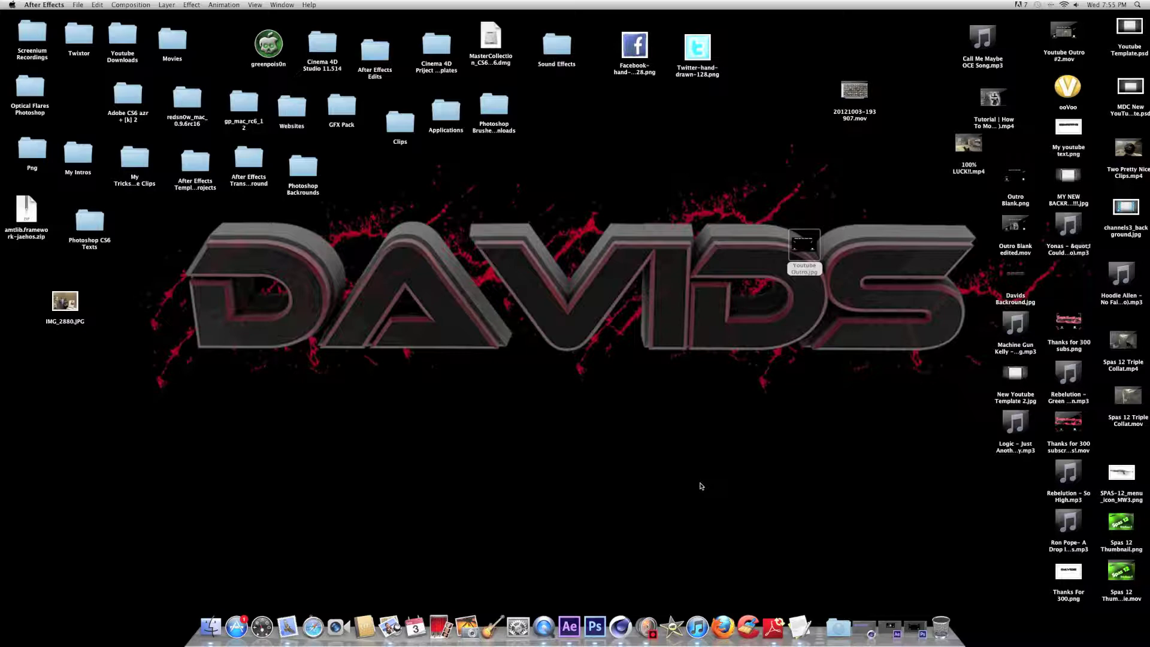
click(572, 623)
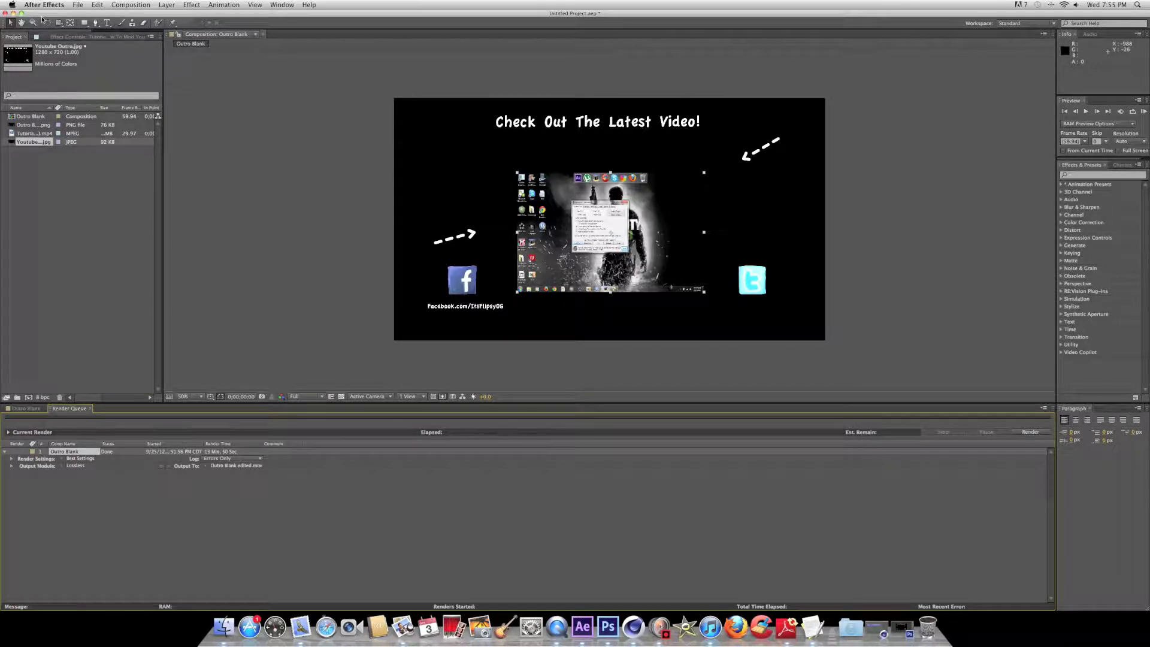
Create a 1280×720 black-background composition named 'youtube outro'.
click(126, 6)
click(128, 15)
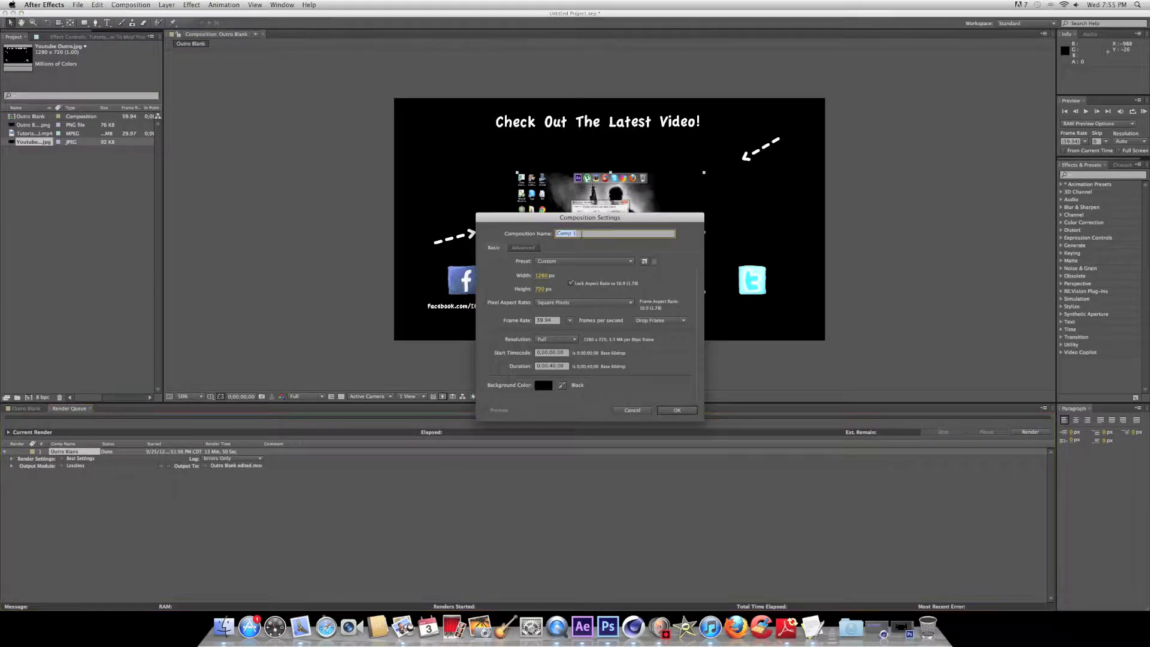
key(BackSpace)
text(youtube outro)
click(555, 367)
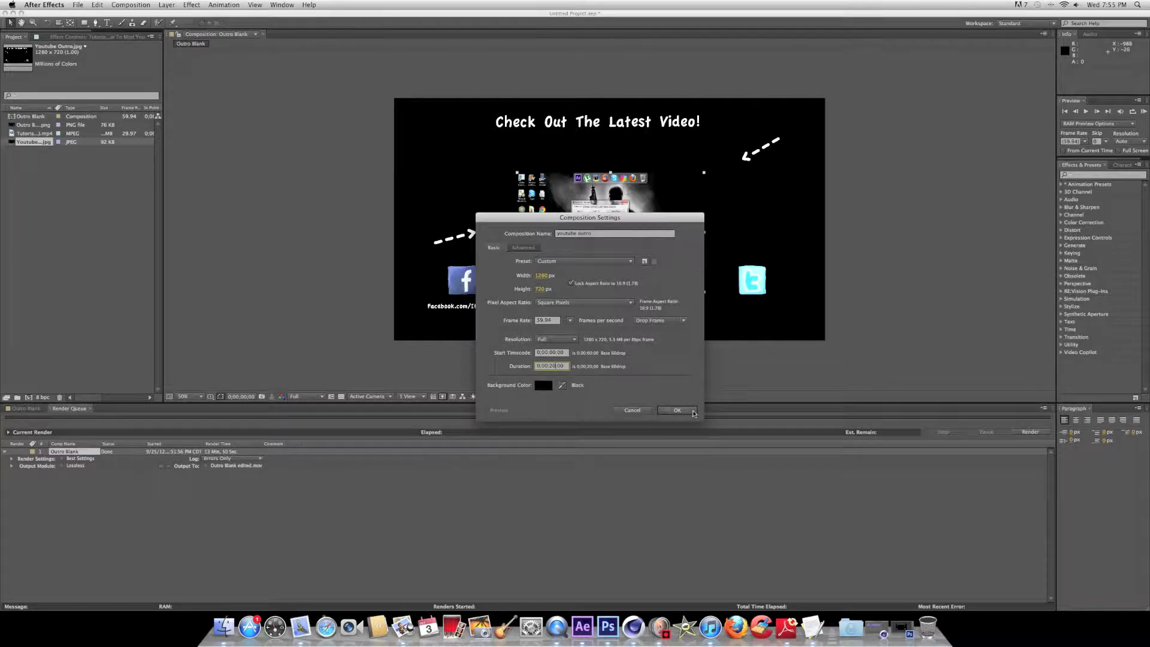
click(659, 411)
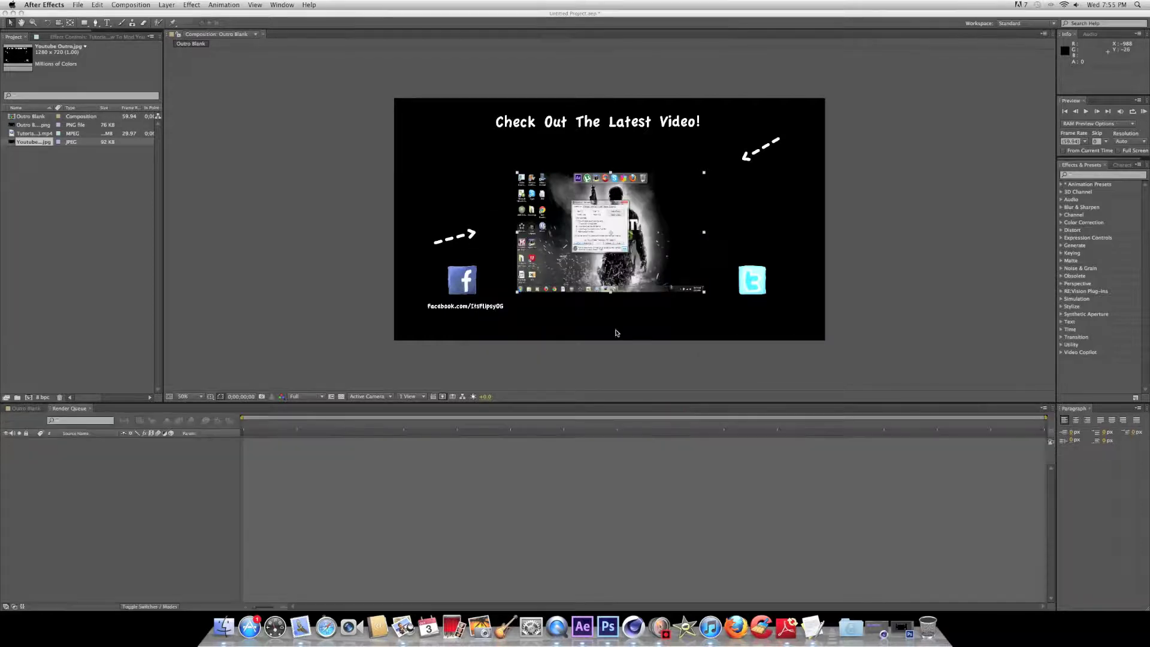
Start a new After Effects project, discarding changes to the old one.
click(77, 5)
mouse_move(85, 16)
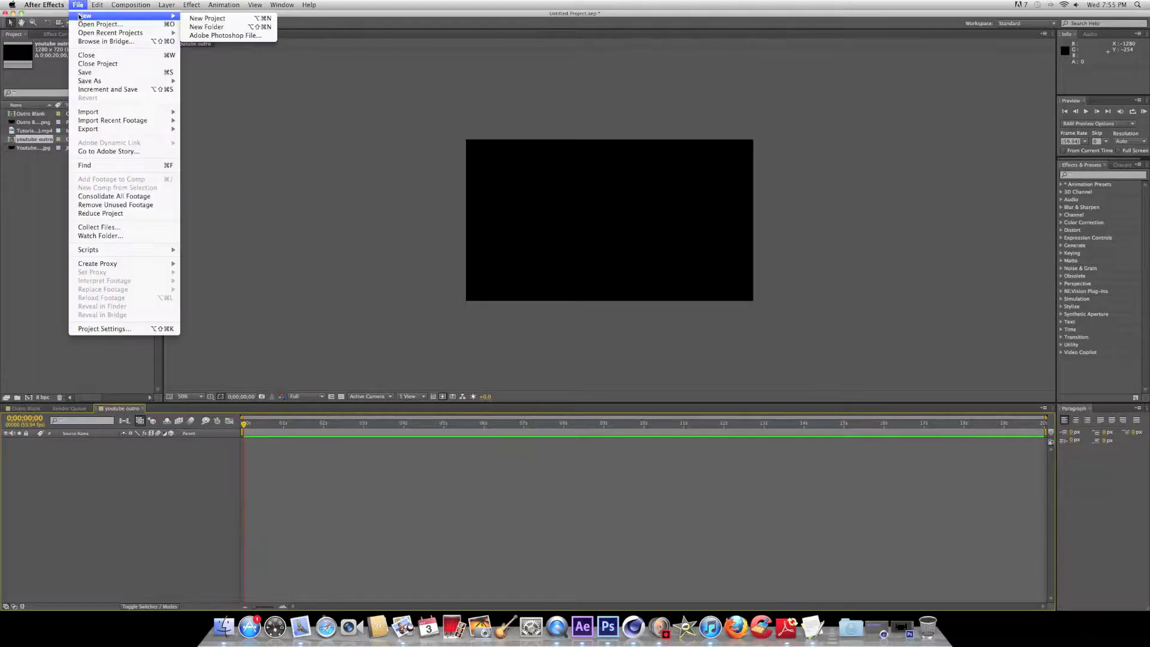
click(209, 18)
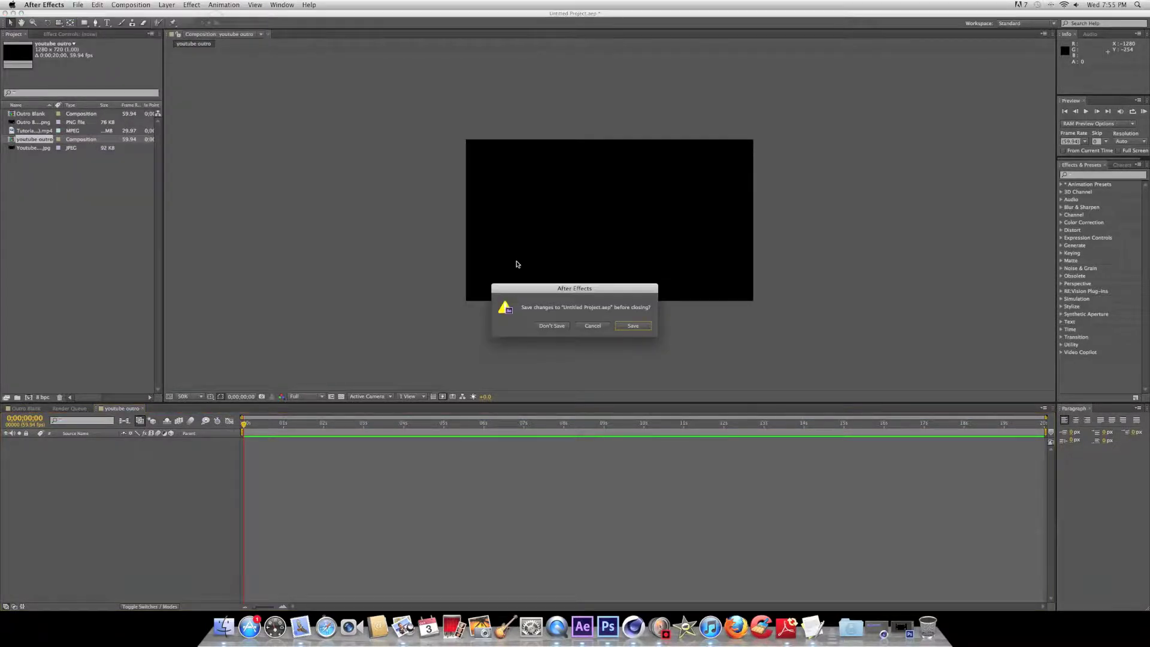
click(562, 328)
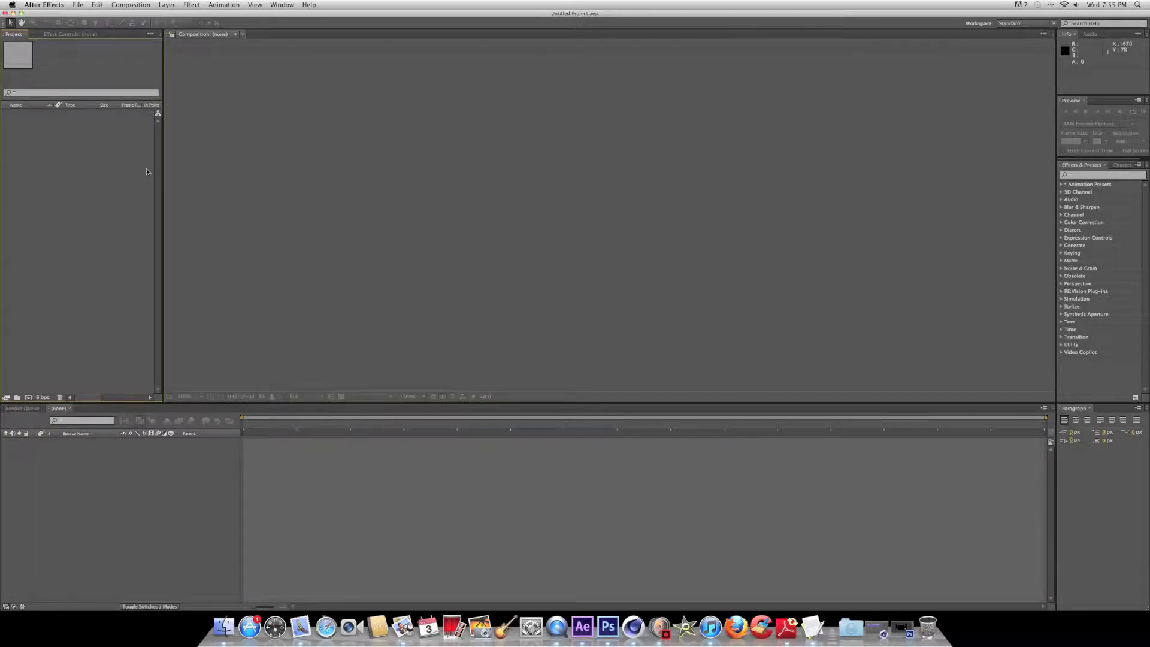
Import Youtube Outro.jpg into the Project panel via Import > Multiple Files.
right_click(67, 158)
mouse_move(87, 191)
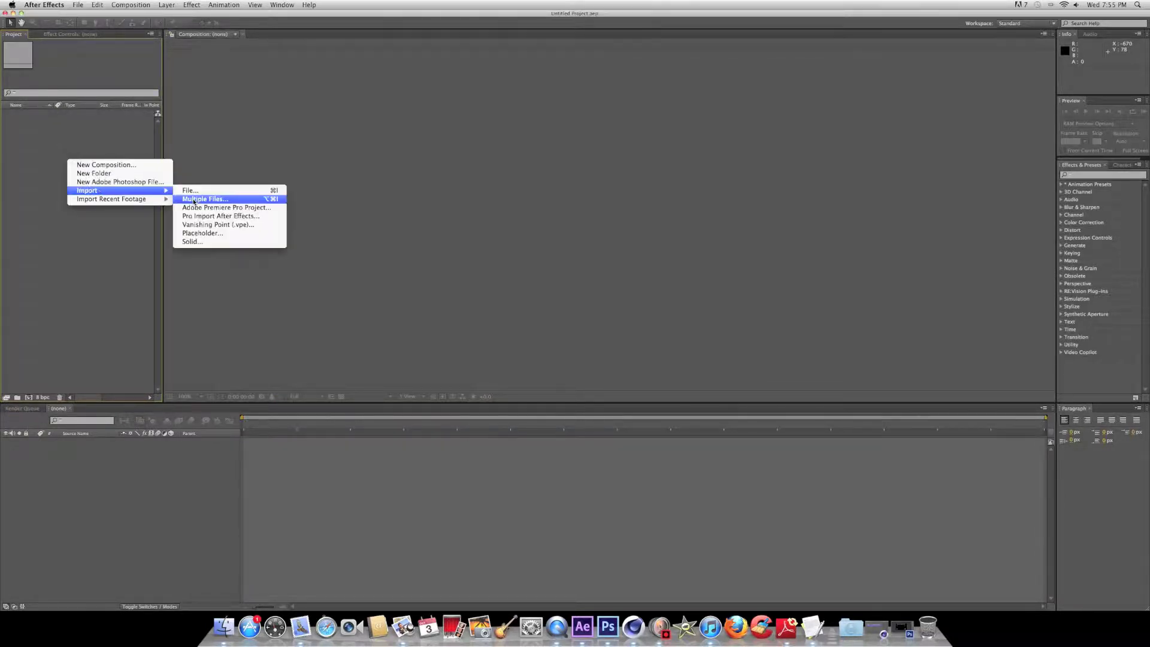
click(201, 193)
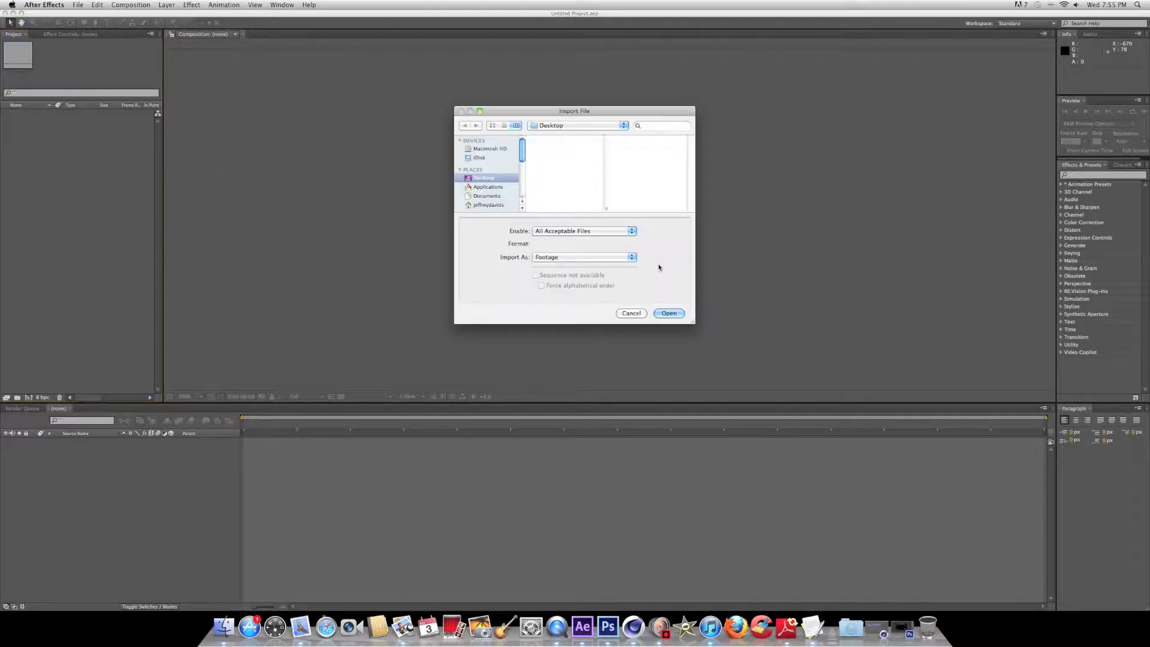
scroll(592, 156, down, 3)
scroll(592, 158, down, 3)
scroll(590, 162, down, 3)
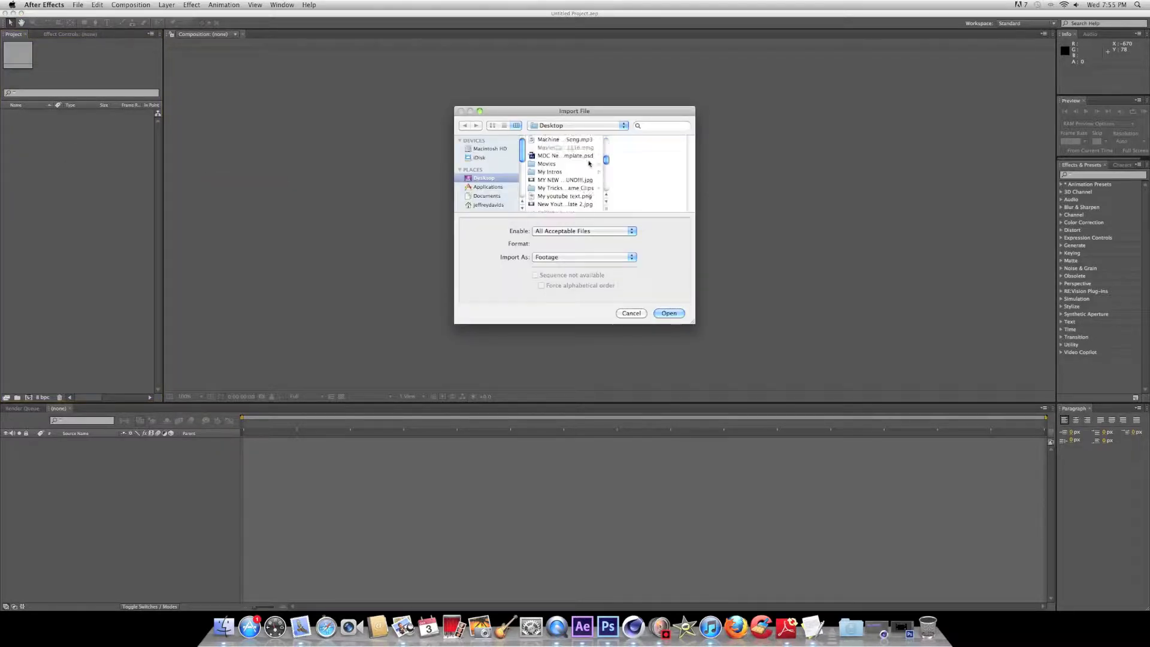
scroll(590, 163, down, 3)
scroll(590, 163, up, 3)
scroll(557, 193, up, 1)
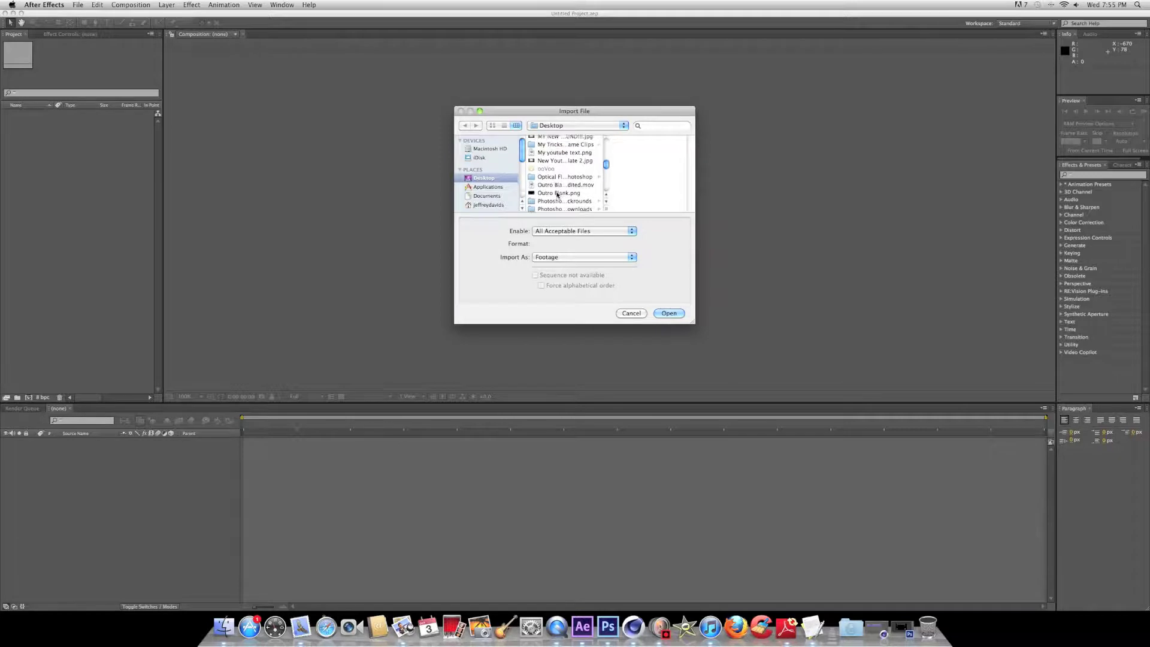
scroll(556, 179, up, 1)
scroll(561, 159, up, 2)
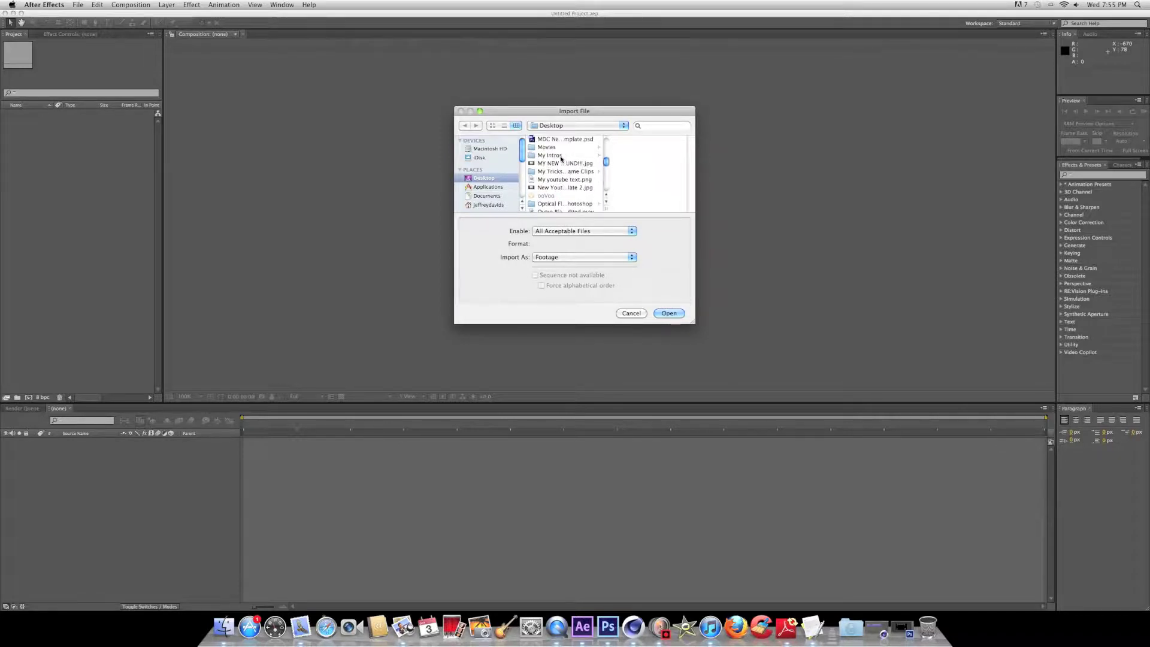
scroll(561, 159, down, 5)
scroll(561, 159, down, 5)
scroll(561, 158, down, 5)
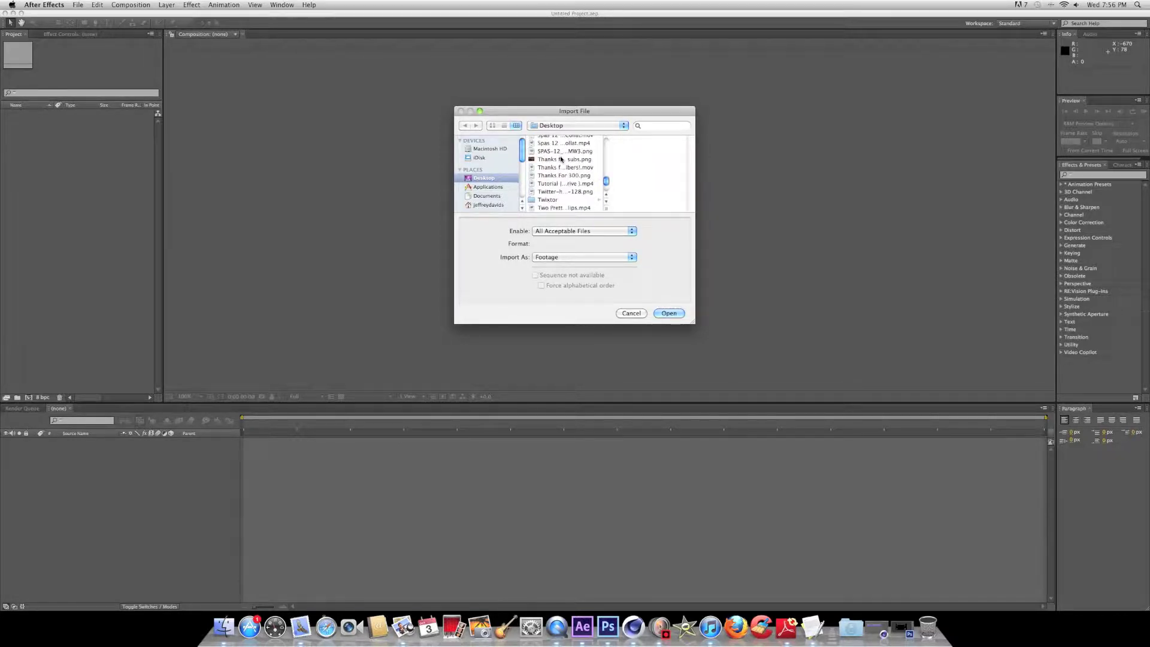
scroll(560, 158, down, 3)
scroll(561, 159, down, 3)
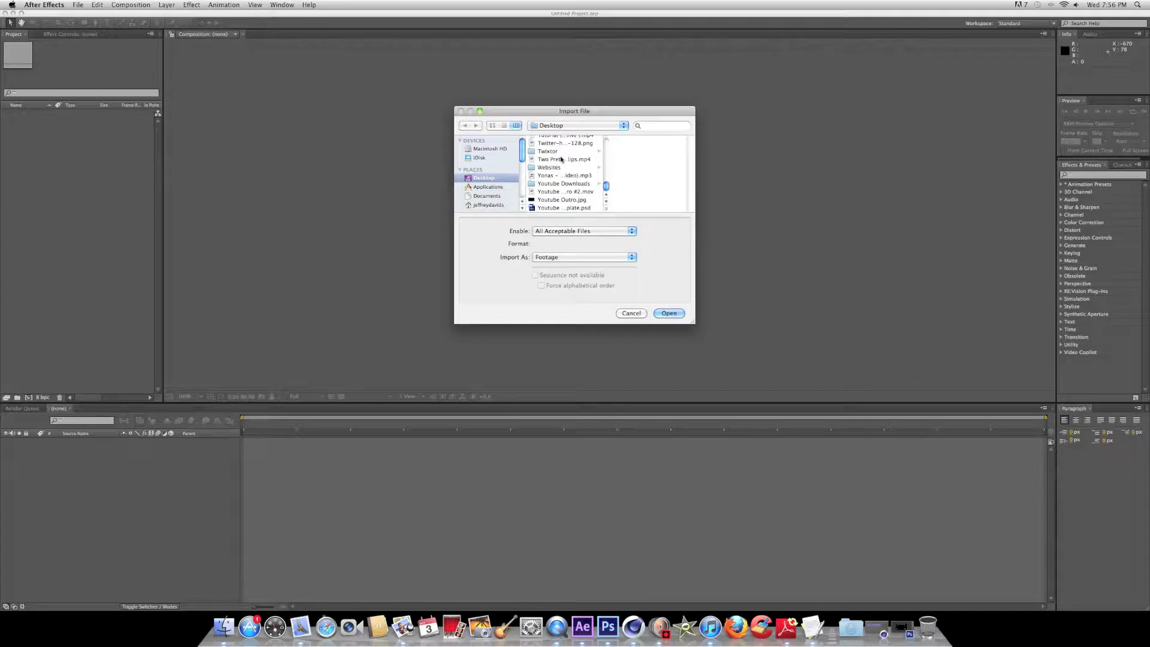
click(562, 200)
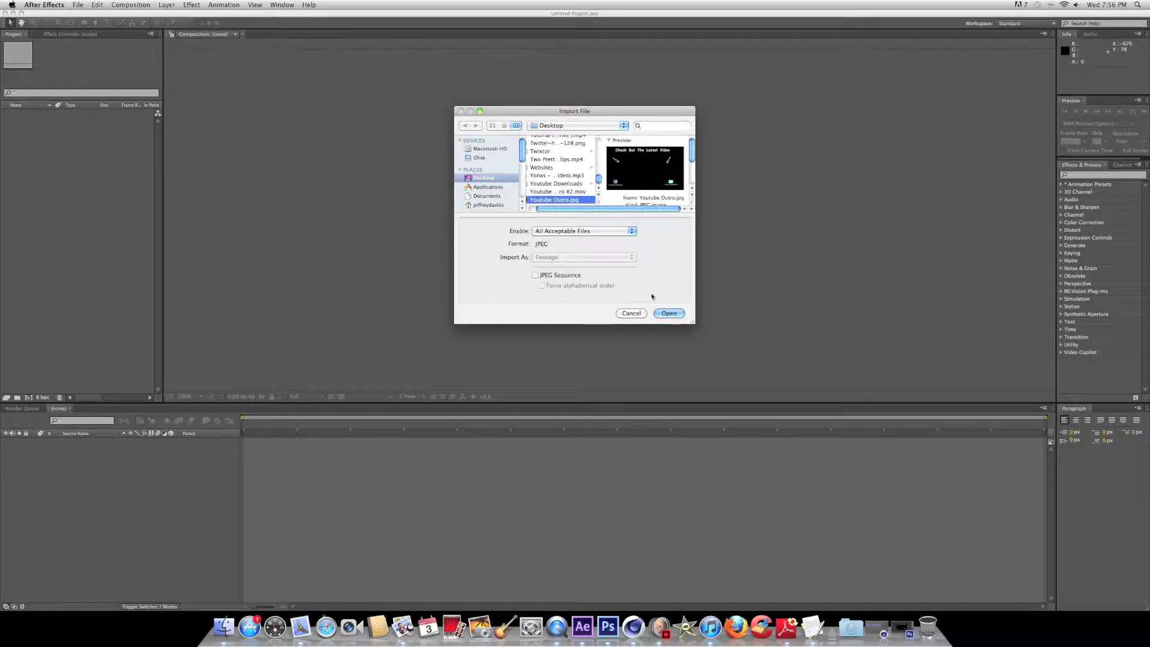
click(669, 312)
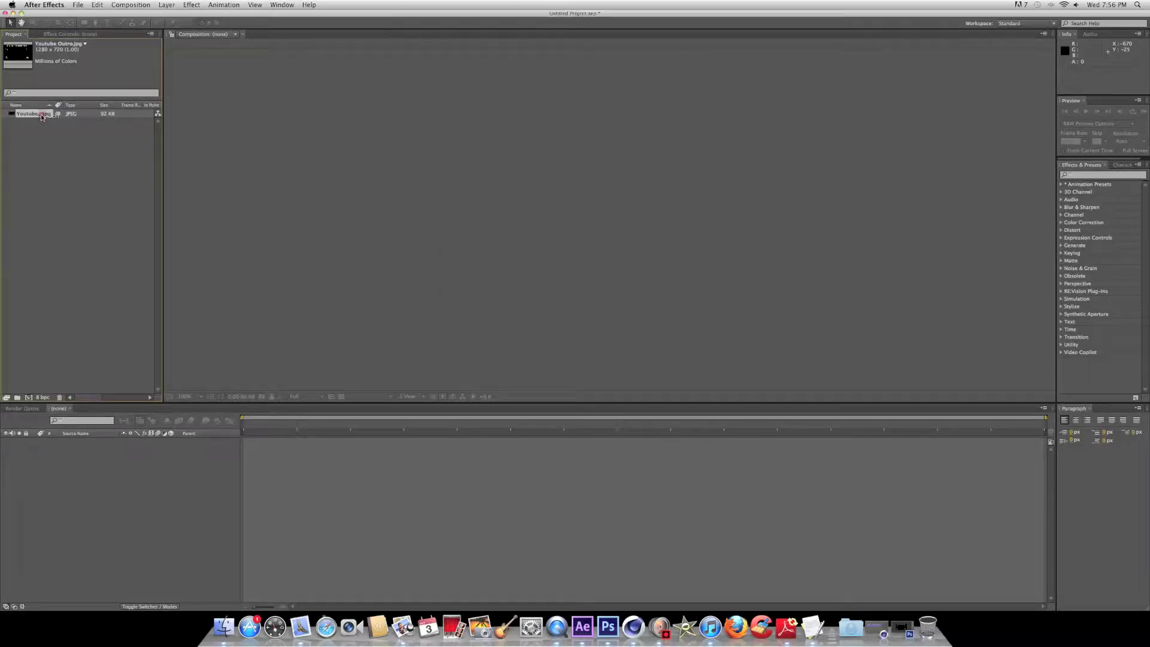
Build a Youtube Outro composition from the image and enlarge its image layer.
drag(42, 117, 88, 264)
drag(57, 386, 28, 397)
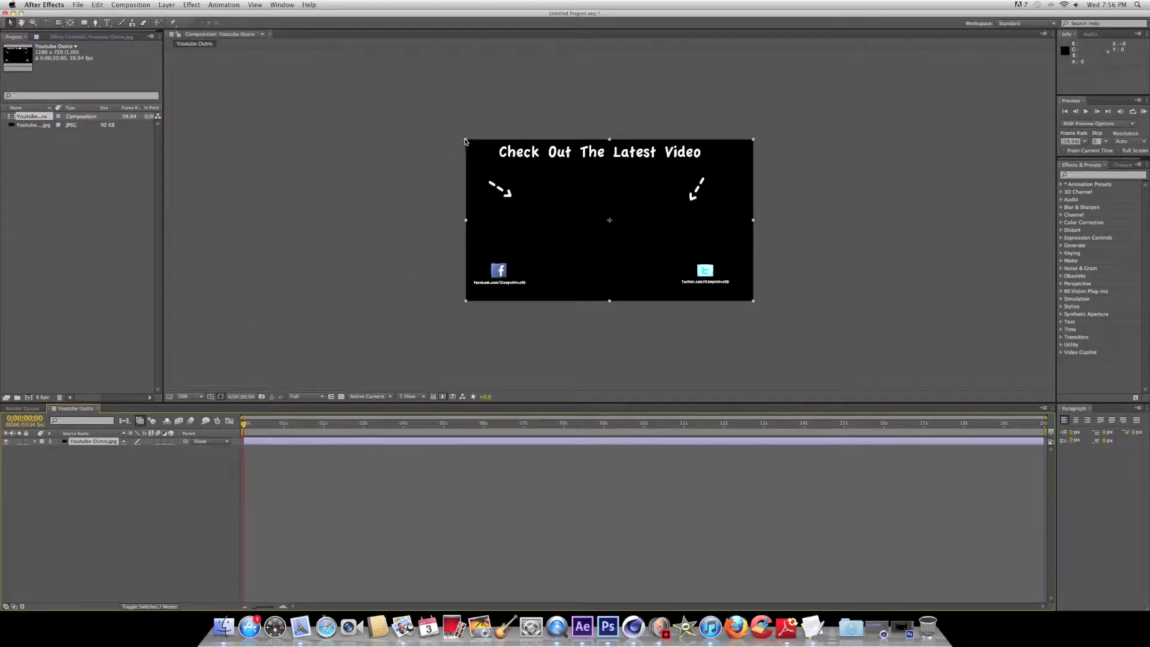
drag(465, 141, 325, 93)
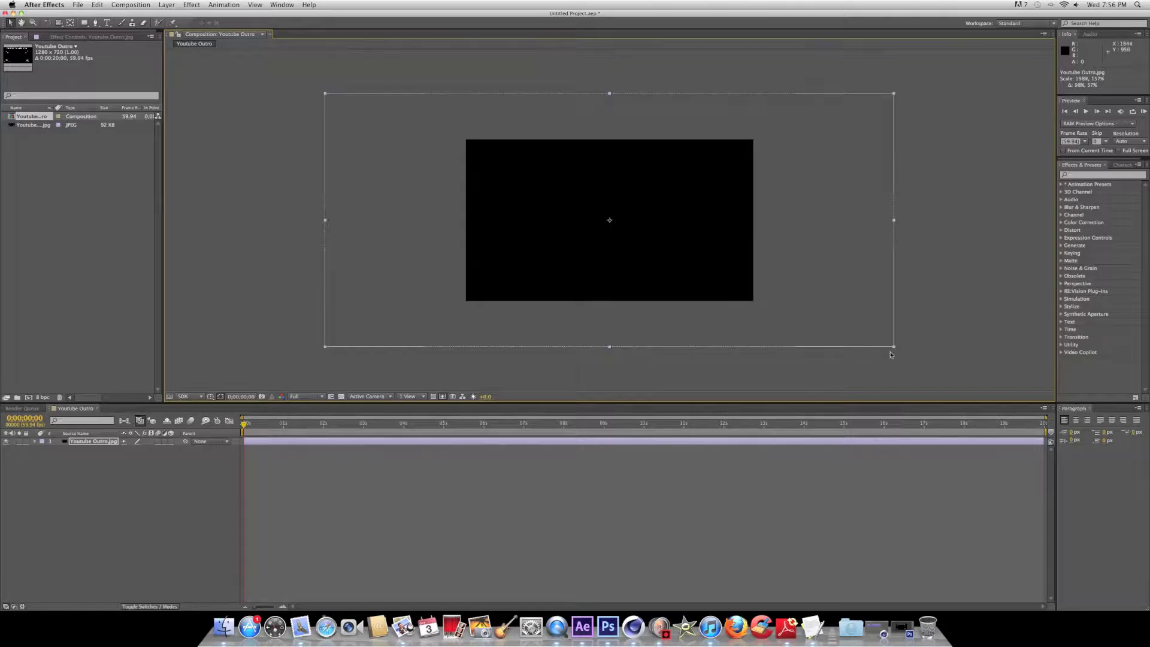
Open the Youtube Outro.jpg layer in its own view and close the Composition tab.
double_click(656, 237)
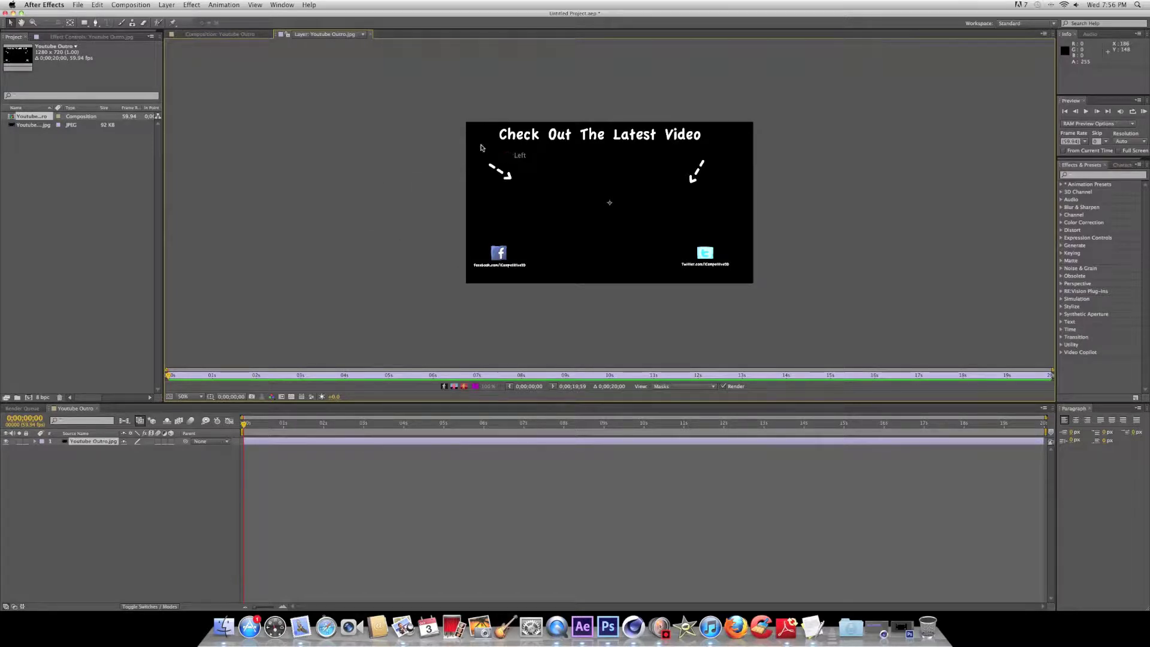
click(220, 36)
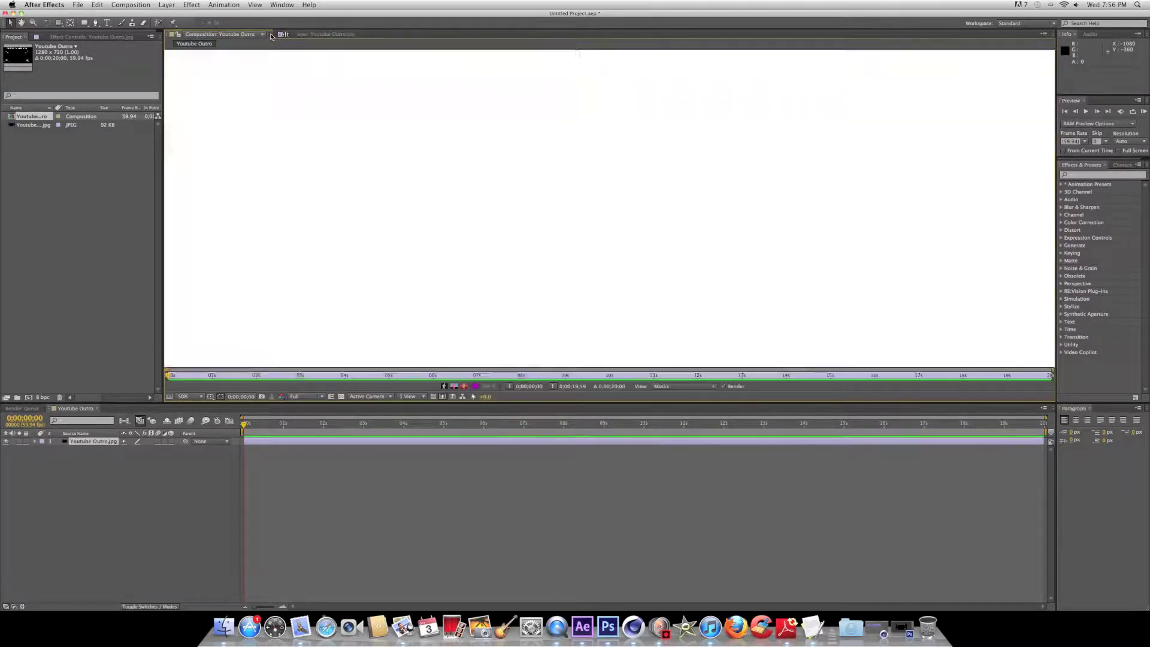
click(270, 34)
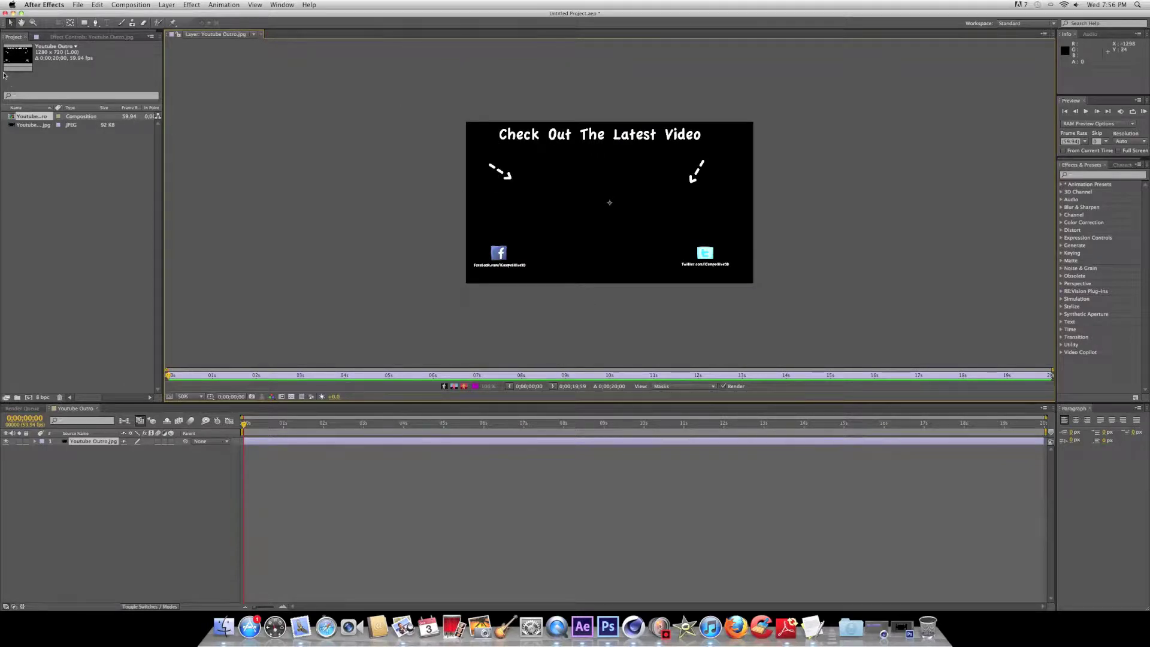
Import 100% LUCK!!.mp4 and build a matching composition from the clip.
click(78, 4)
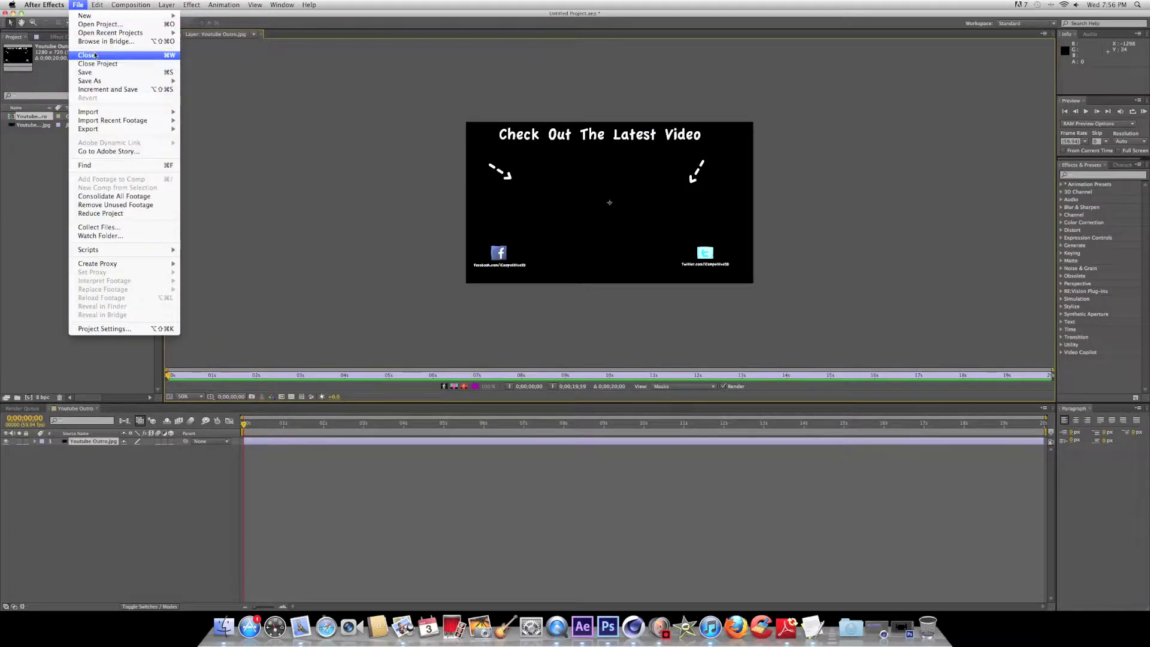
mouse_move(117, 111)
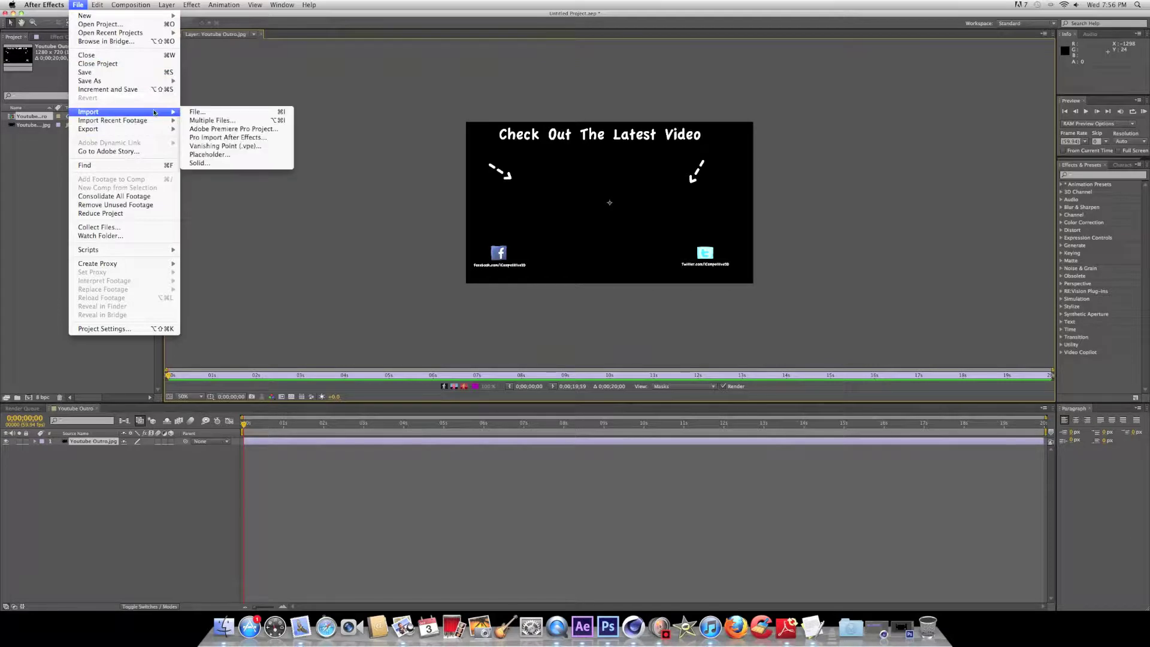
click(197, 111)
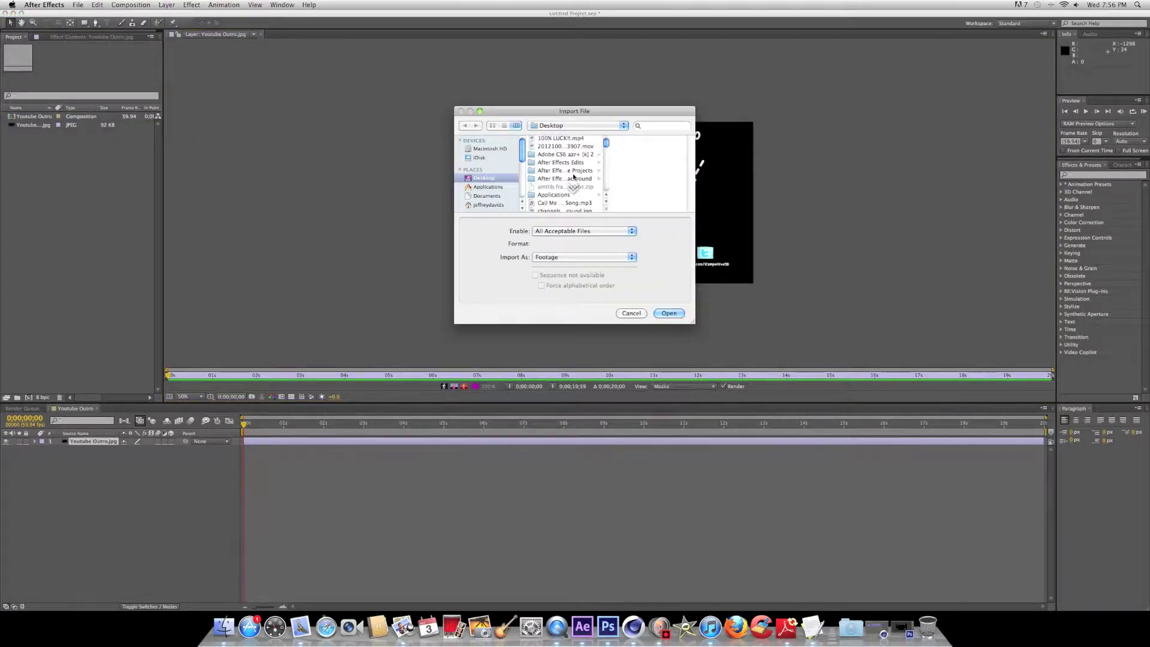
click(557, 137)
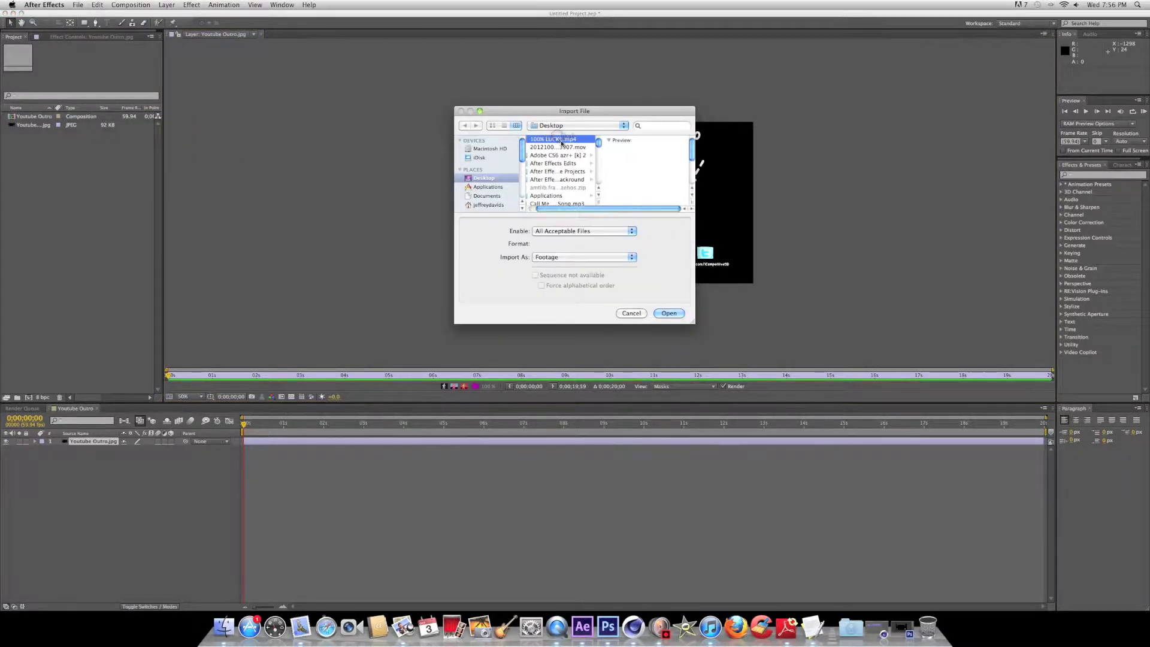
click(669, 313)
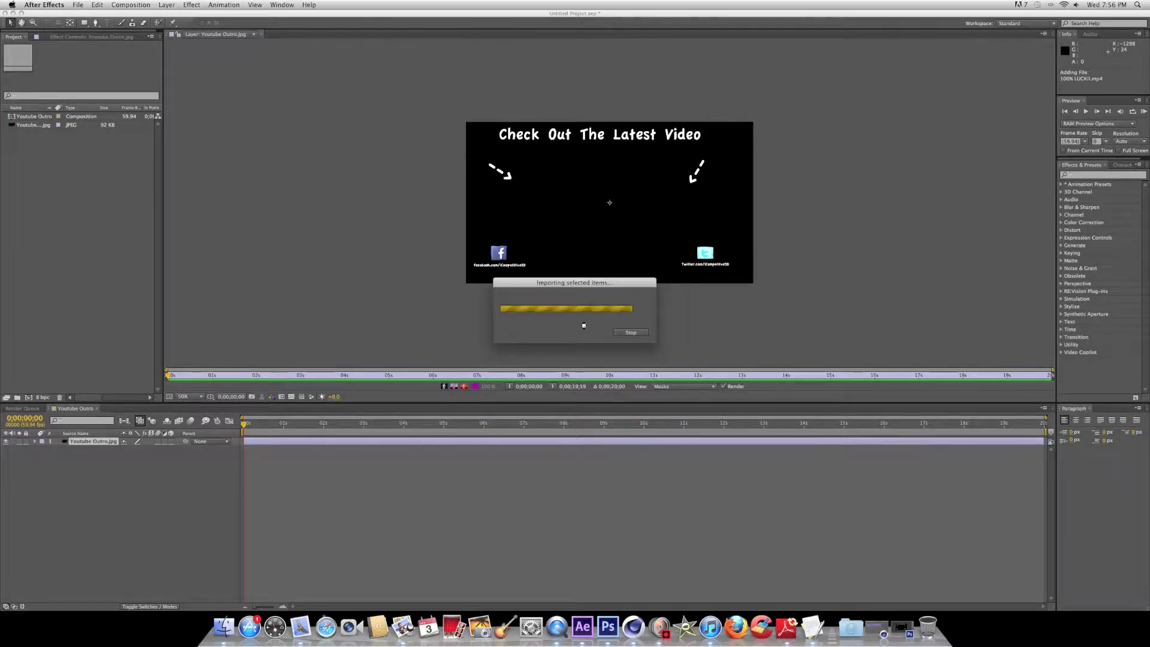
drag(33, 116, 50, 125)
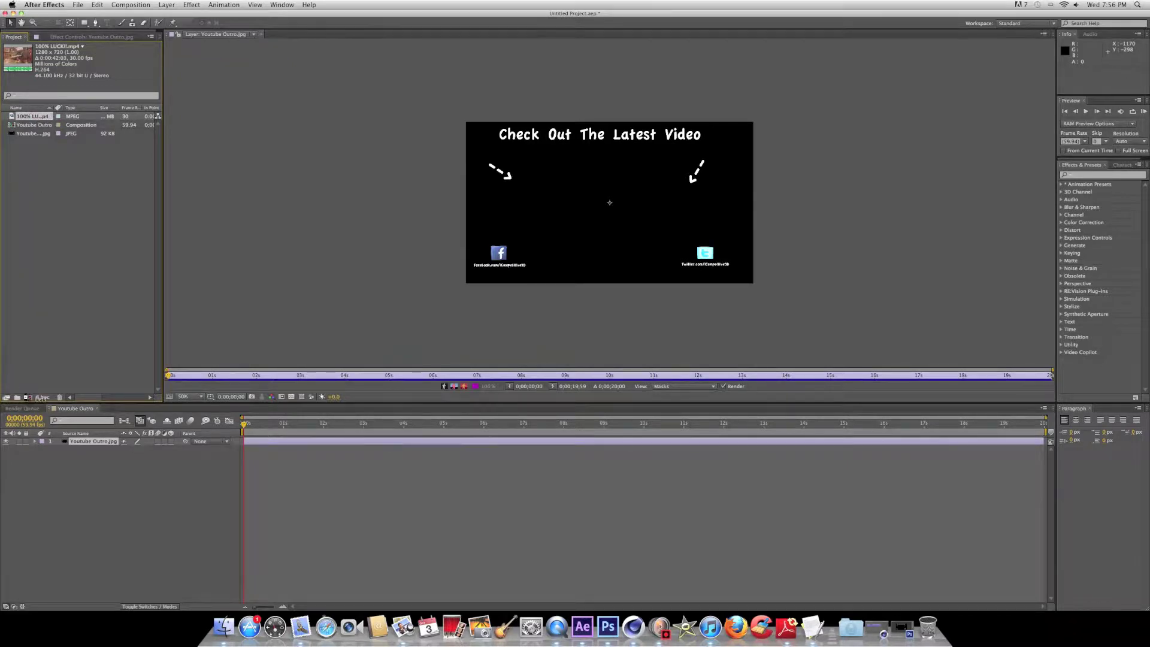
drag(40, 397, 26, 397)
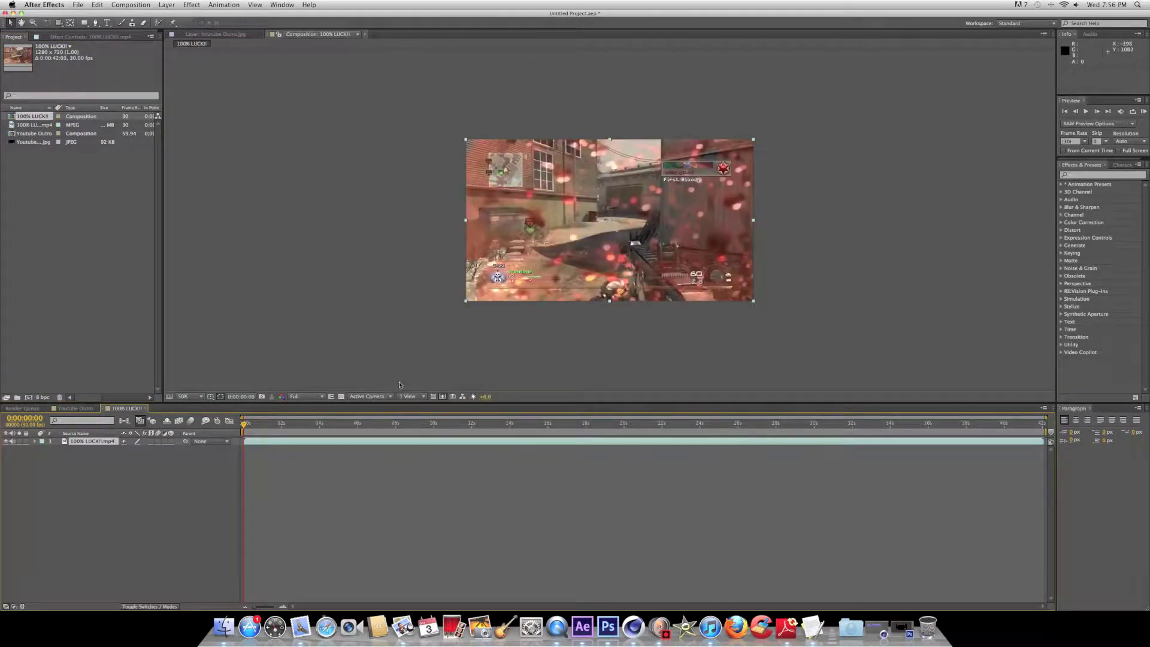
Shrink the gameplay video layer by dragging its corner handle.
click(468, 306)
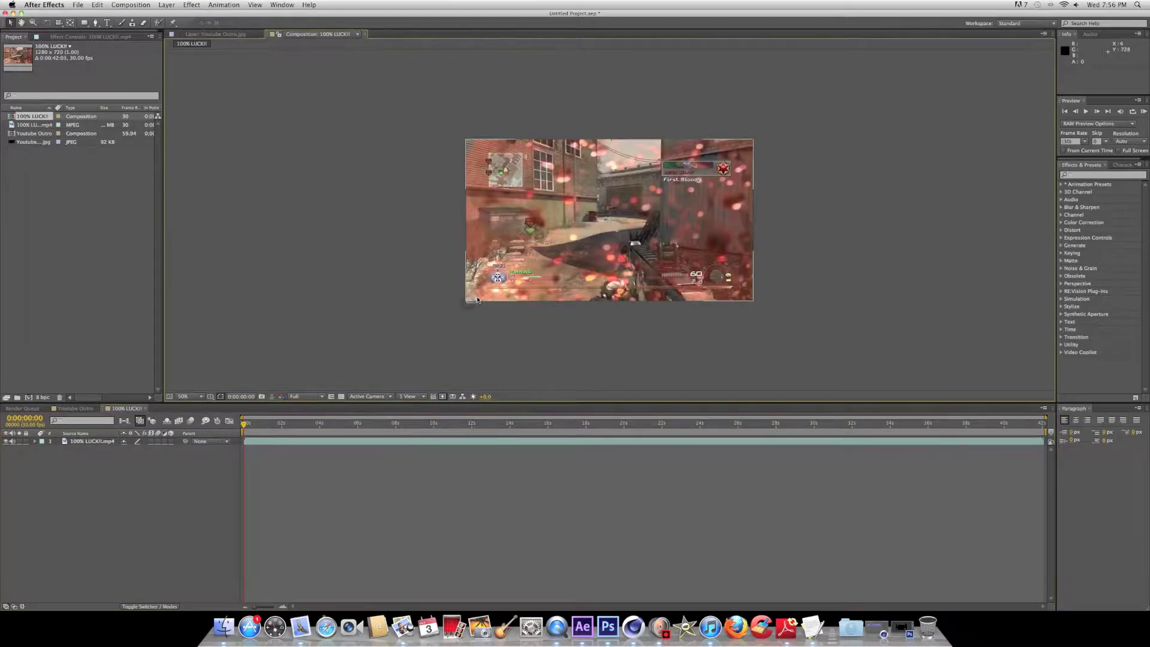
click(468, 303)
drag(468, 304, 578, 254)
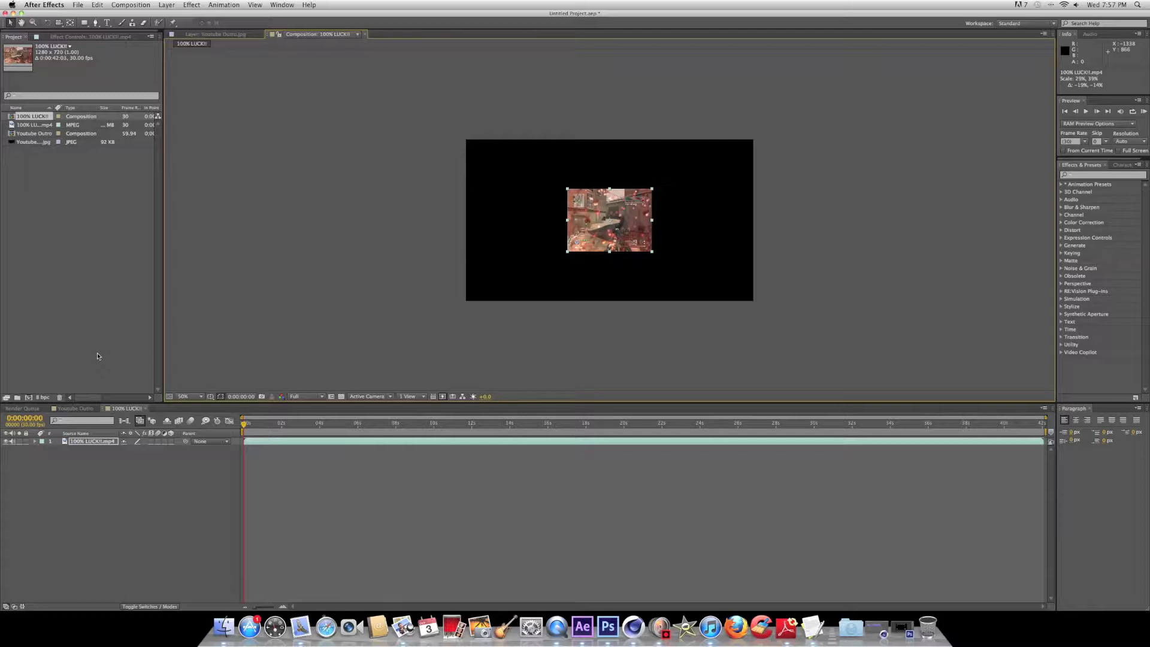
Place Youtube Outro.jpg beneath the video, widen the video between the arrows, and preview.
drag(67, 139, 110, 457)
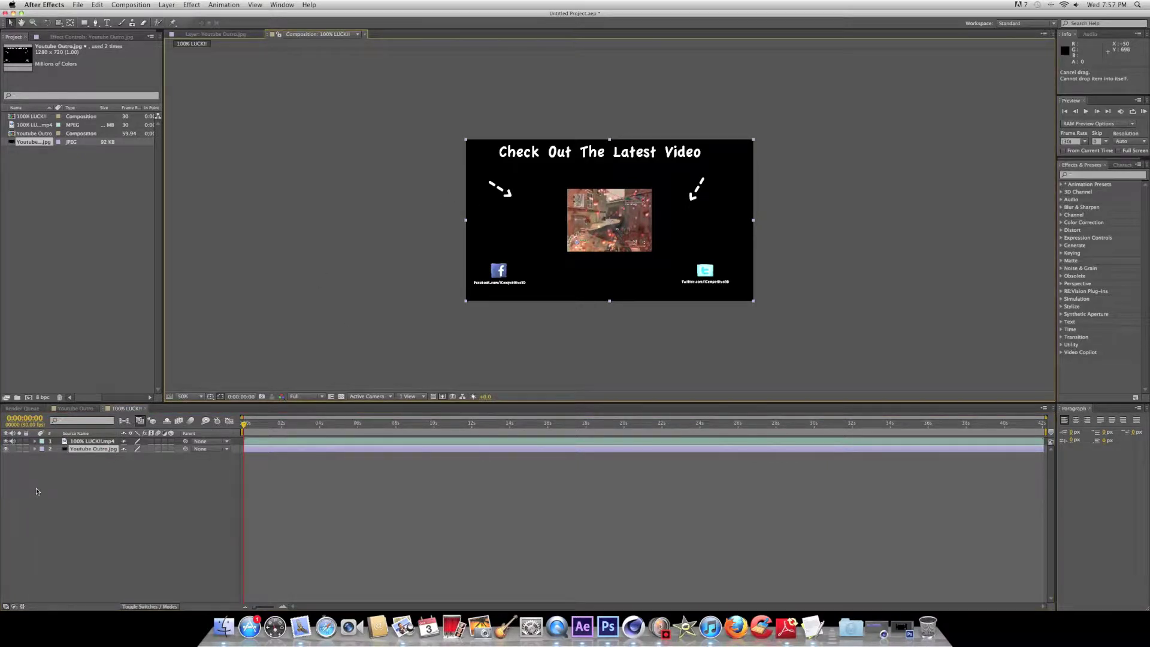
click(88, 441)
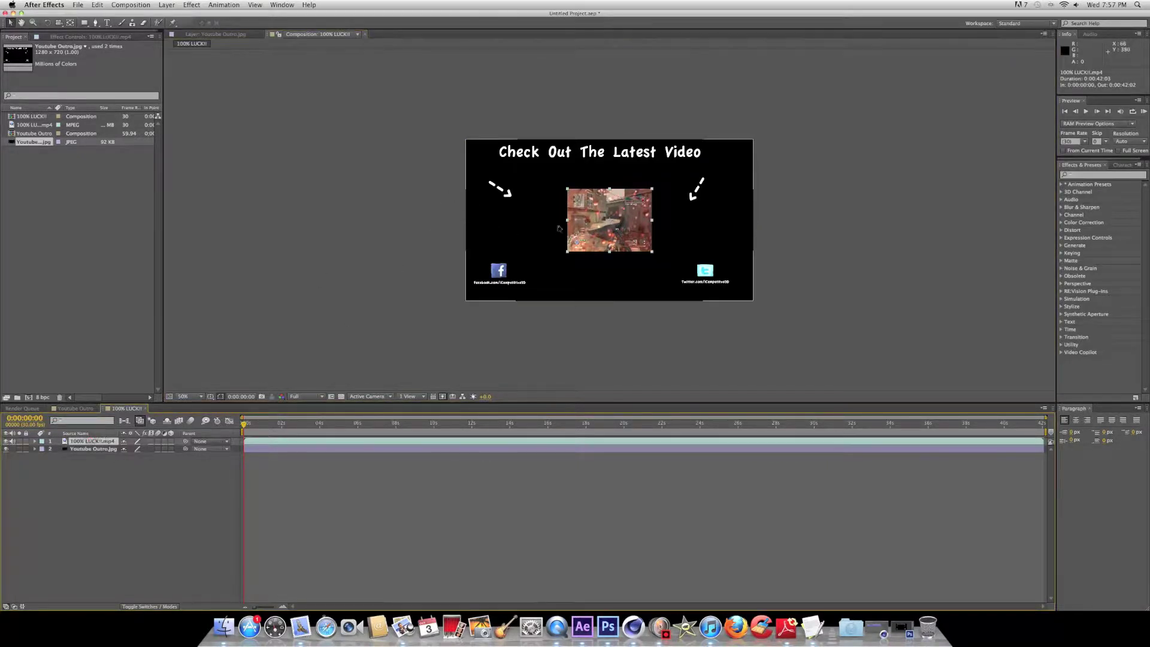
mouse_move(567, 221)
mouse_down()
mouse_move(543, 223)
mouse_move(599, 222)
mouse_up()
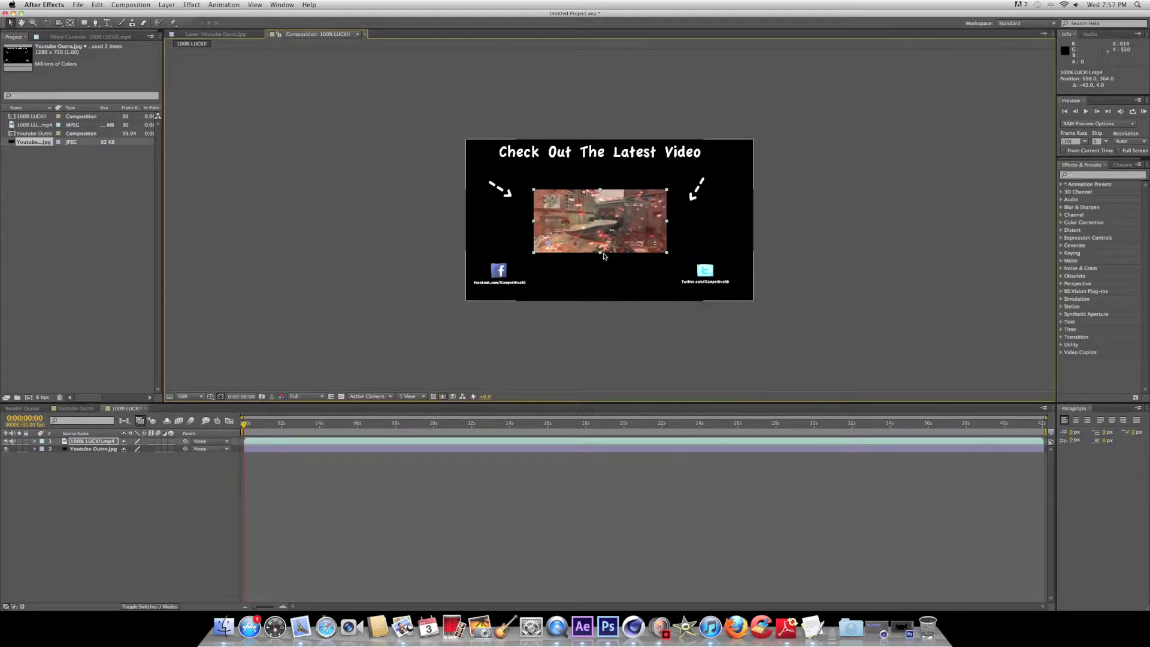
key(space)
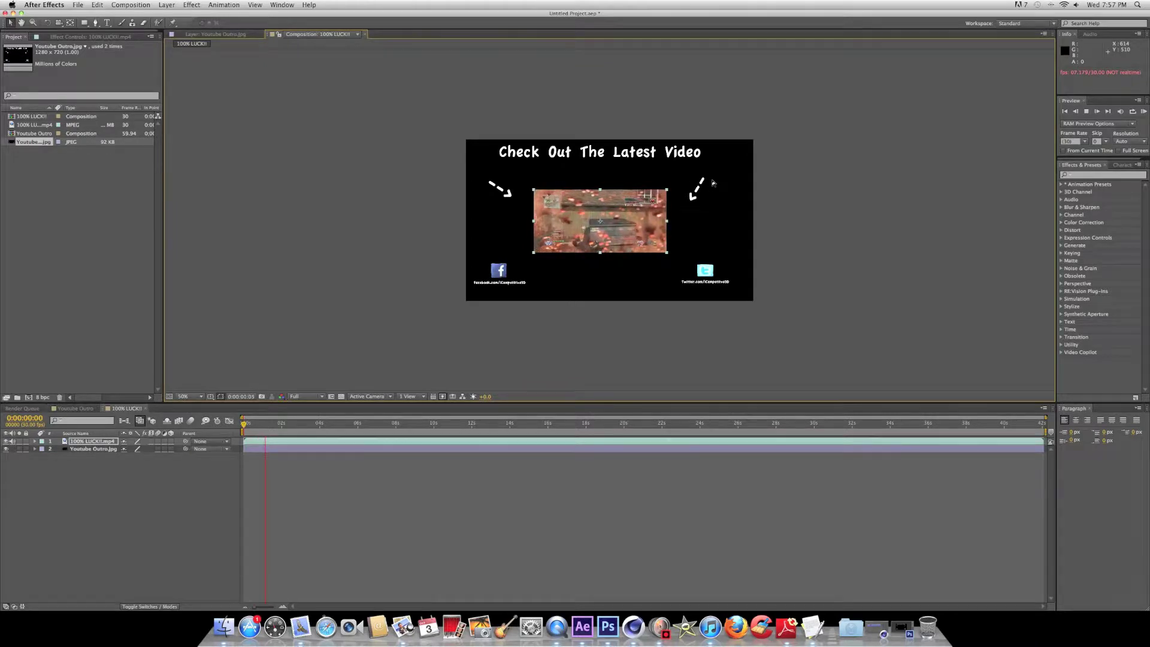
Stop the preview, cancel the stray import window, and return to the composition start.
click(99, 194)
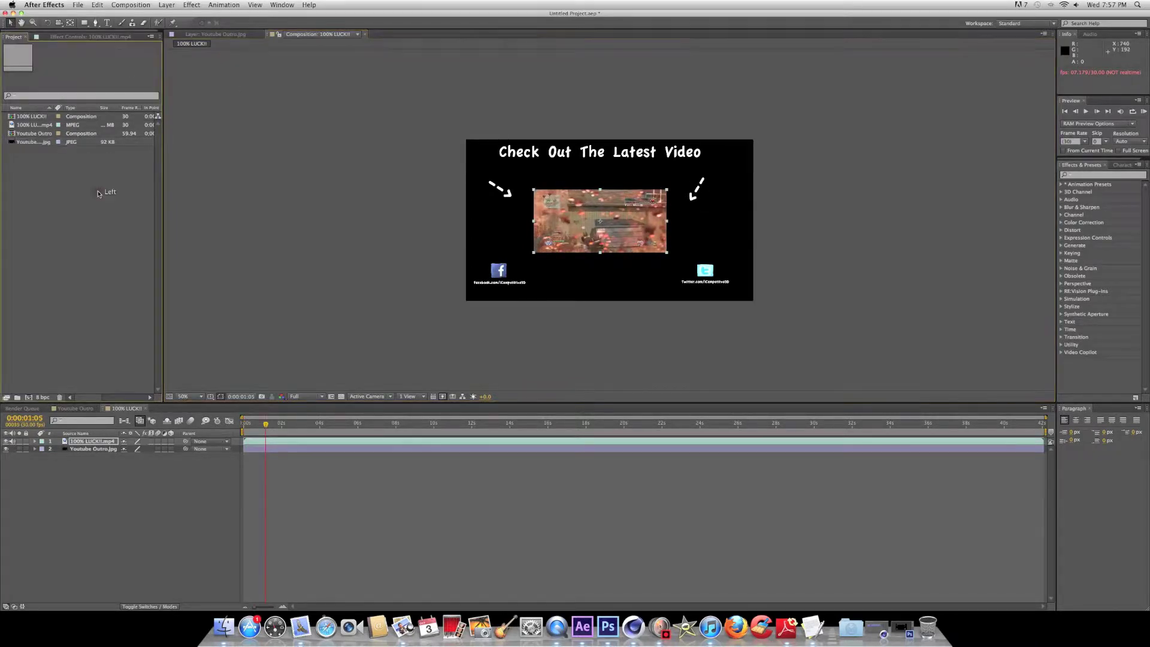
click(129, 3)
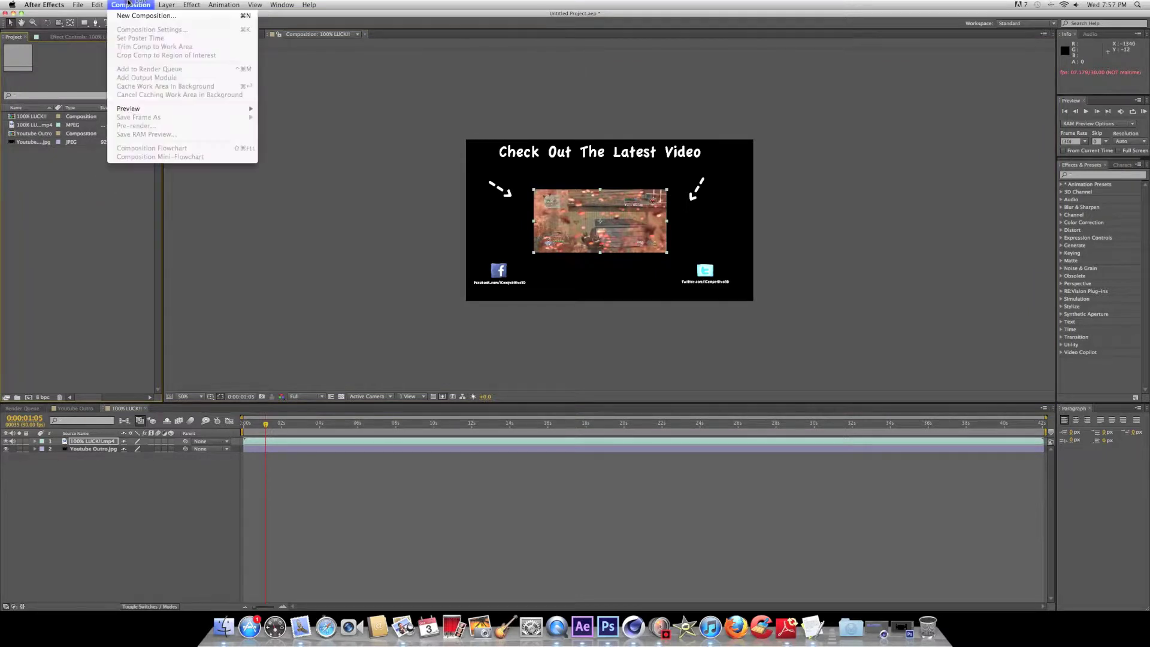
click(99, 199)
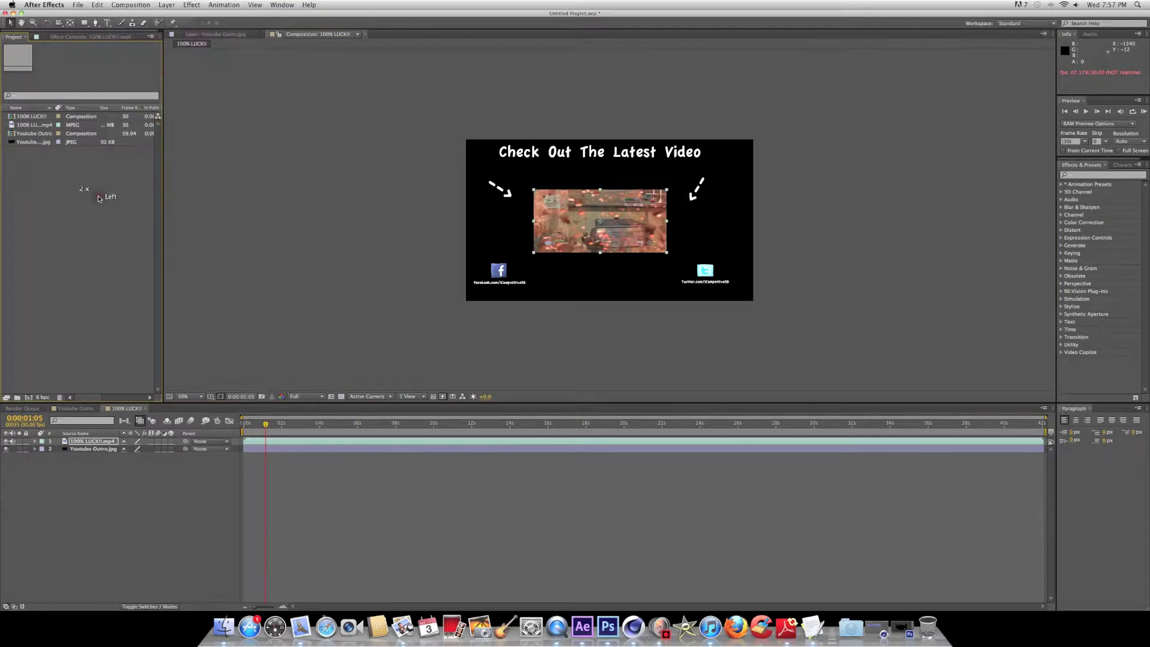
double_click(99, 197)
click(636, 313)
drag(265, 424, 224, 424)
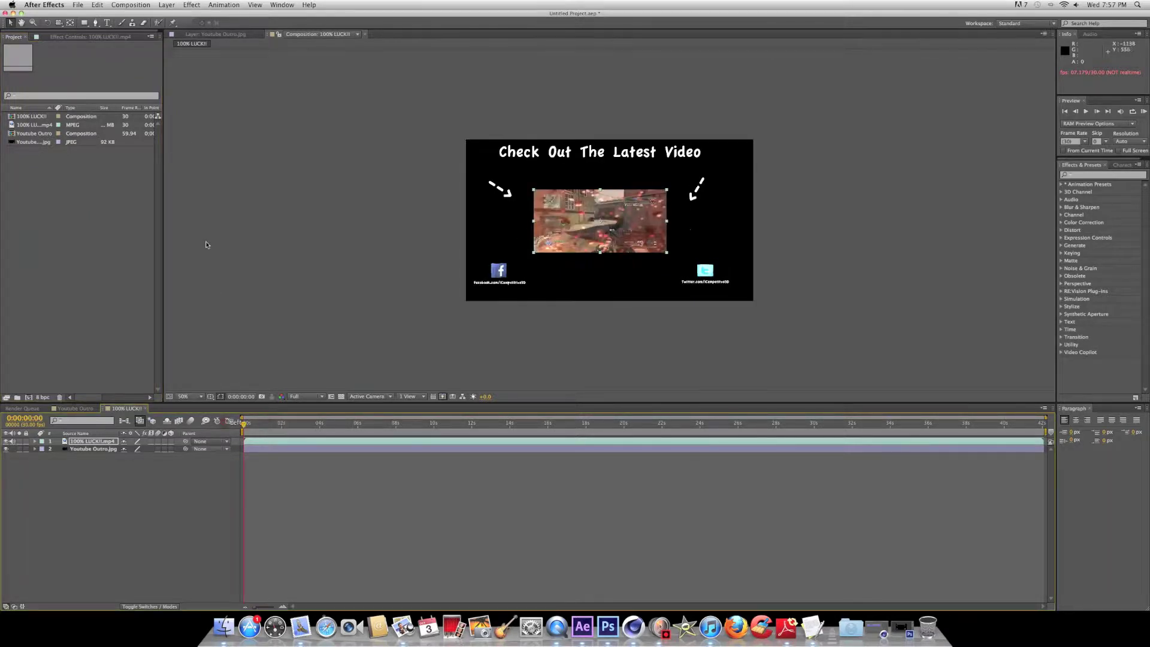
Add the composition to the Render Queue with QuickTime output including audio.
click(130, 4)
click(144, 70)
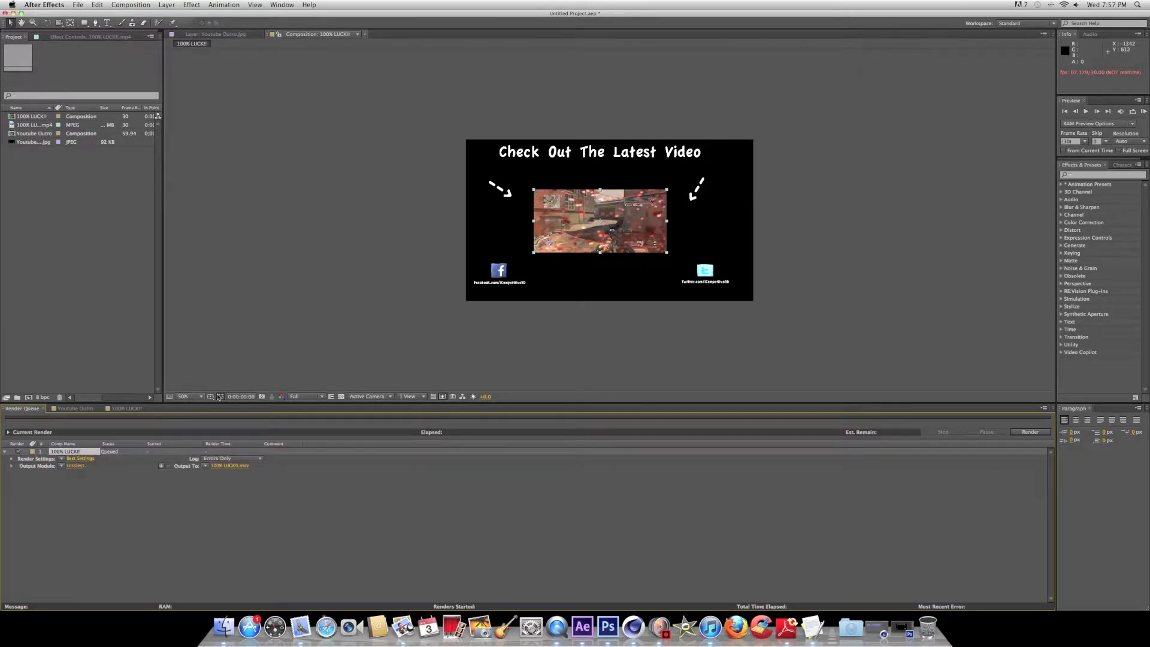
click(75, 465)
click(473, 412)
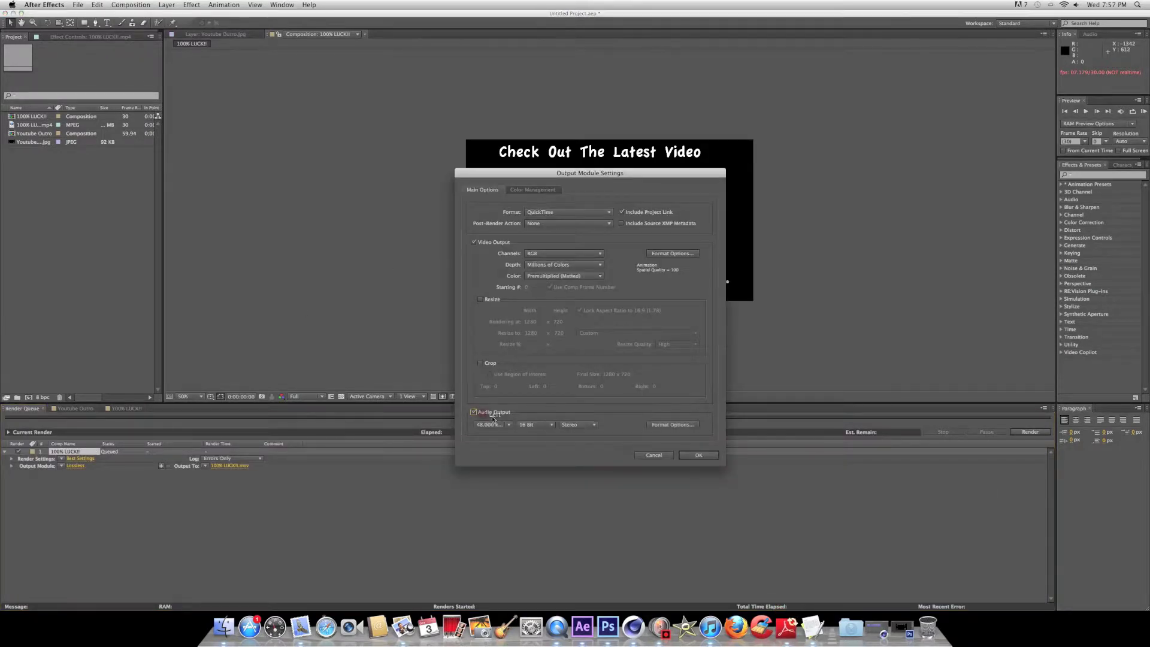
click(697, 455)
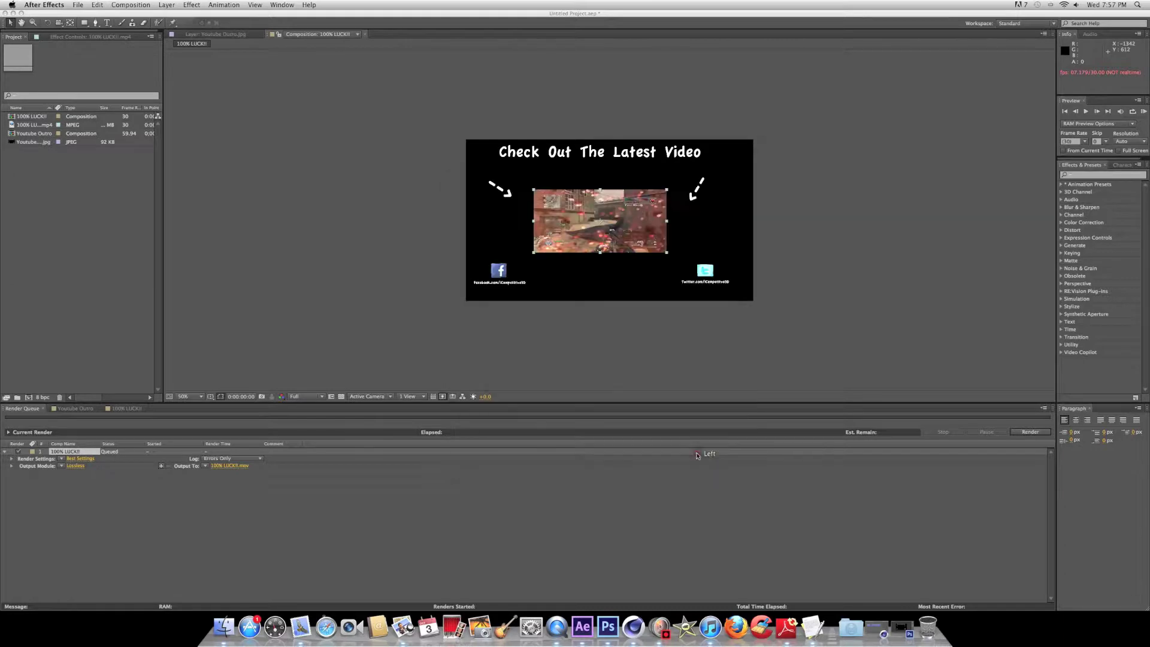
Name the output Youtube Outro Movie.mov on the Desktop and start rendering.
click(229, 466)
text(Y)
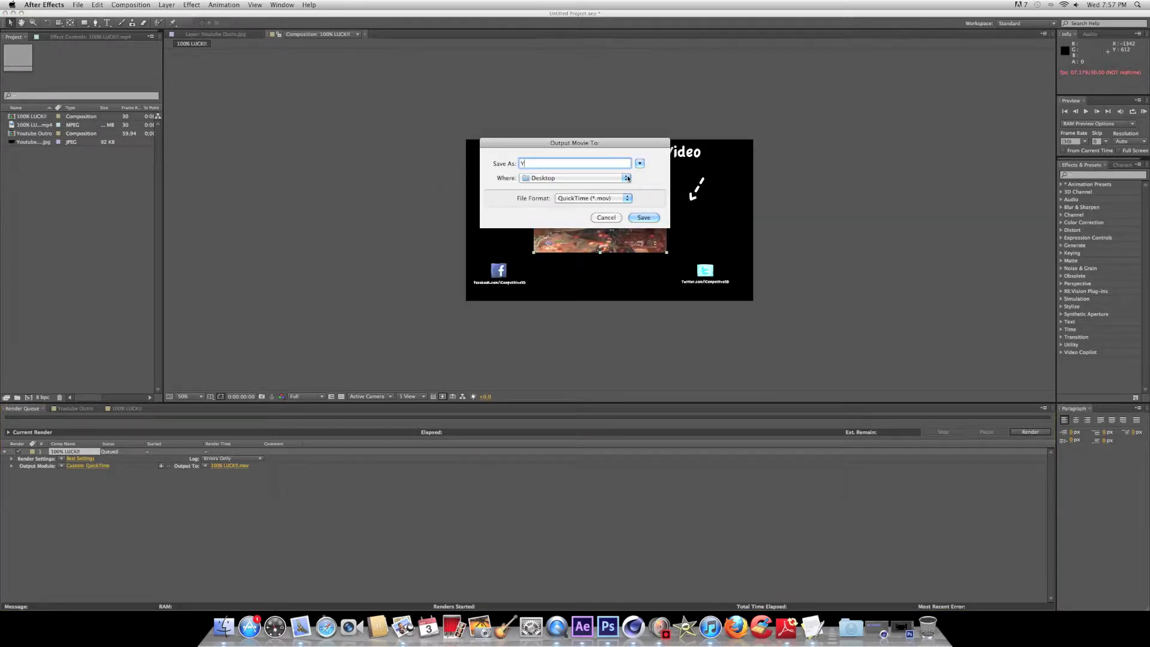
text(outub3)
text( ut)
text( Movie)
click(566, 180)
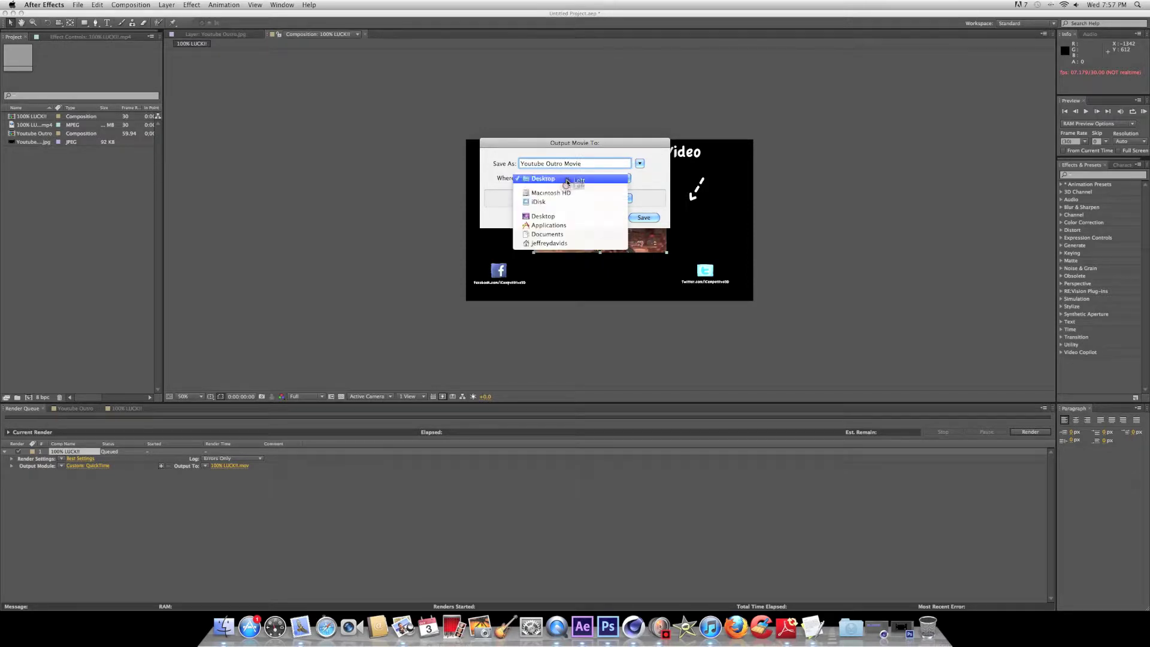
click(568, 220)
key(Return)
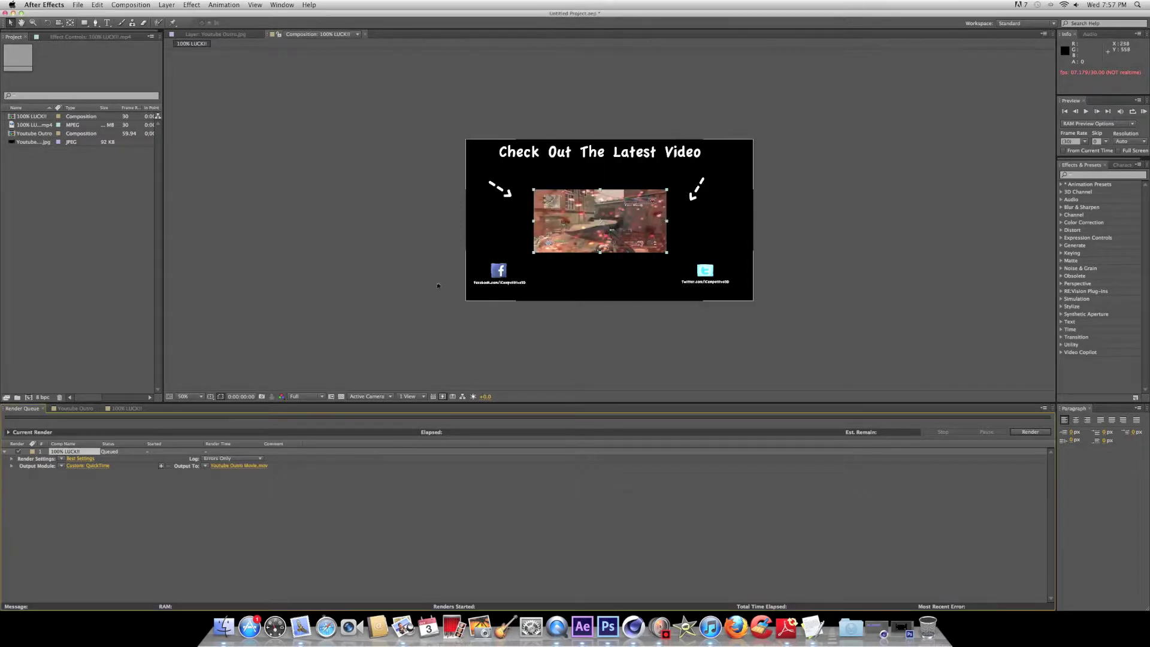
click(1031, 433)
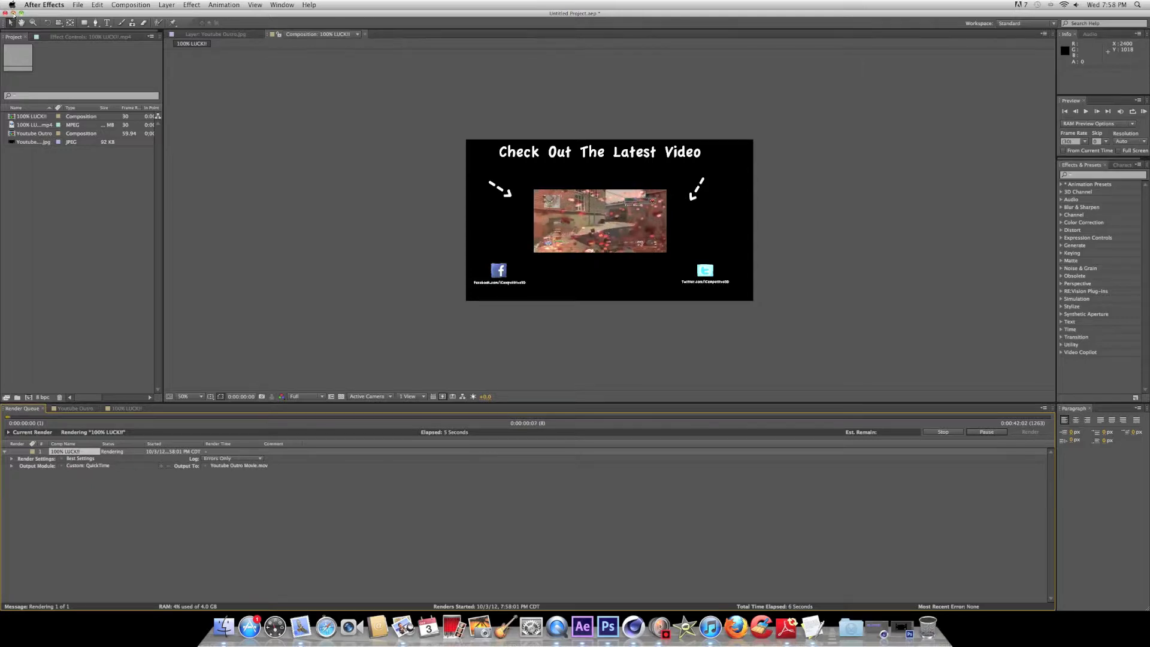
click(13, 13)
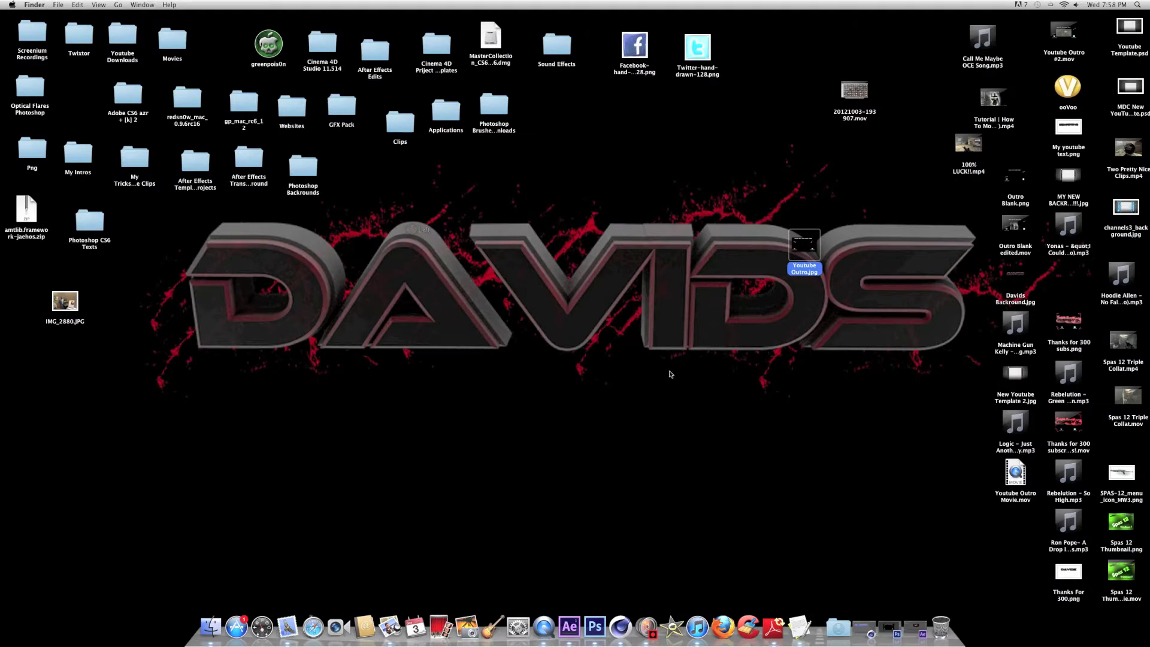
Rearrange the Youtube Outro Movie.mov icon on the desktop, then open Outro Blank edited.mov.
drag(1013, 495, 434, 179)
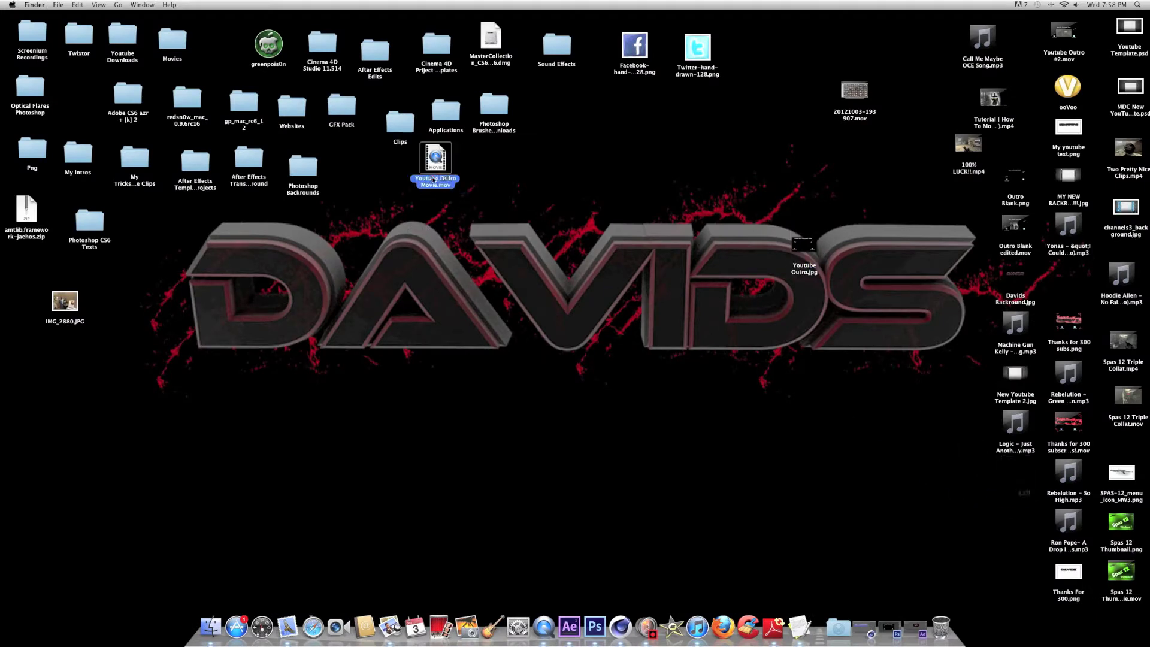
click(517, 263)
click(451, 187)
drag(451, 186, 547, 304)
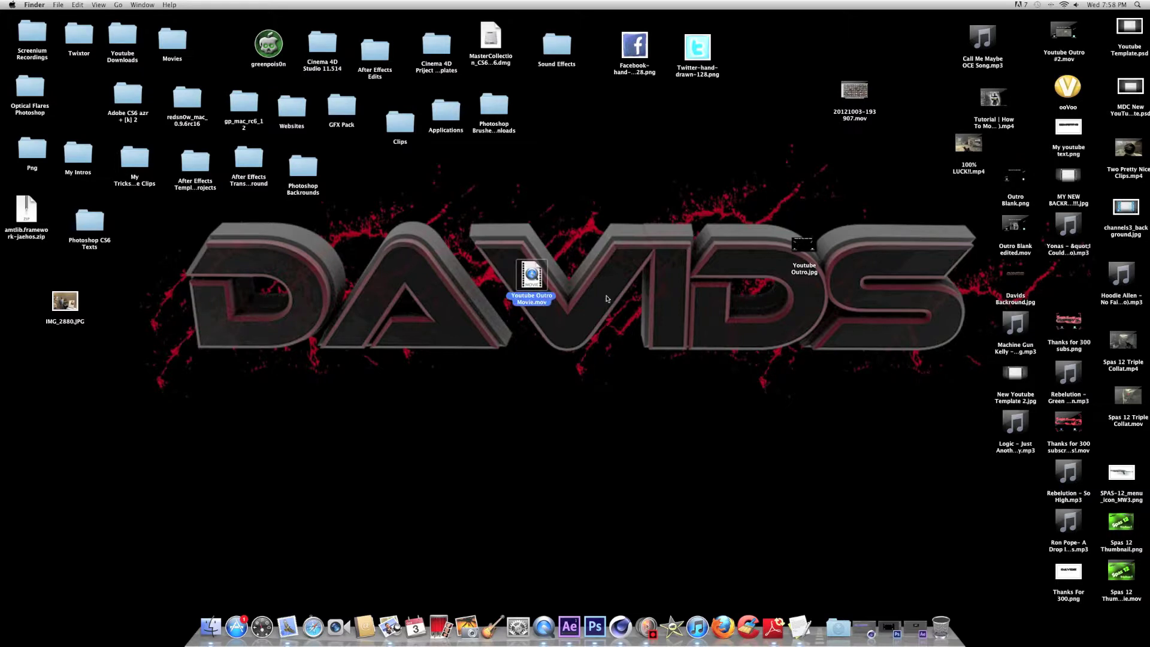
drag(552, 301, 1048, 539)
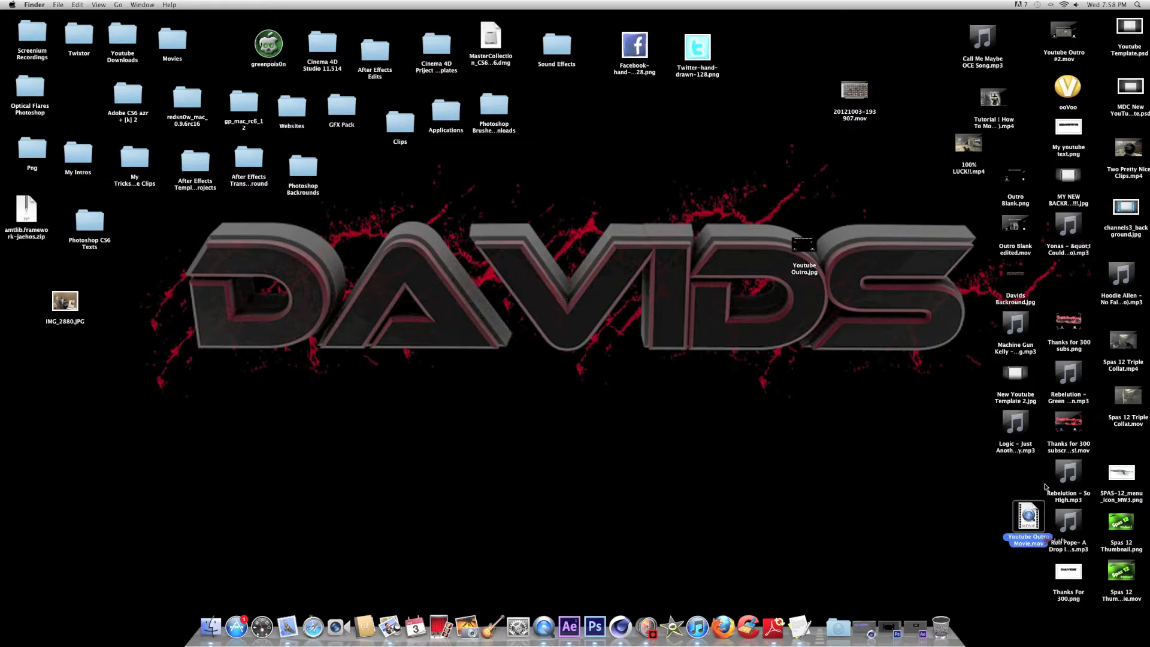
double_click(1025, 253)
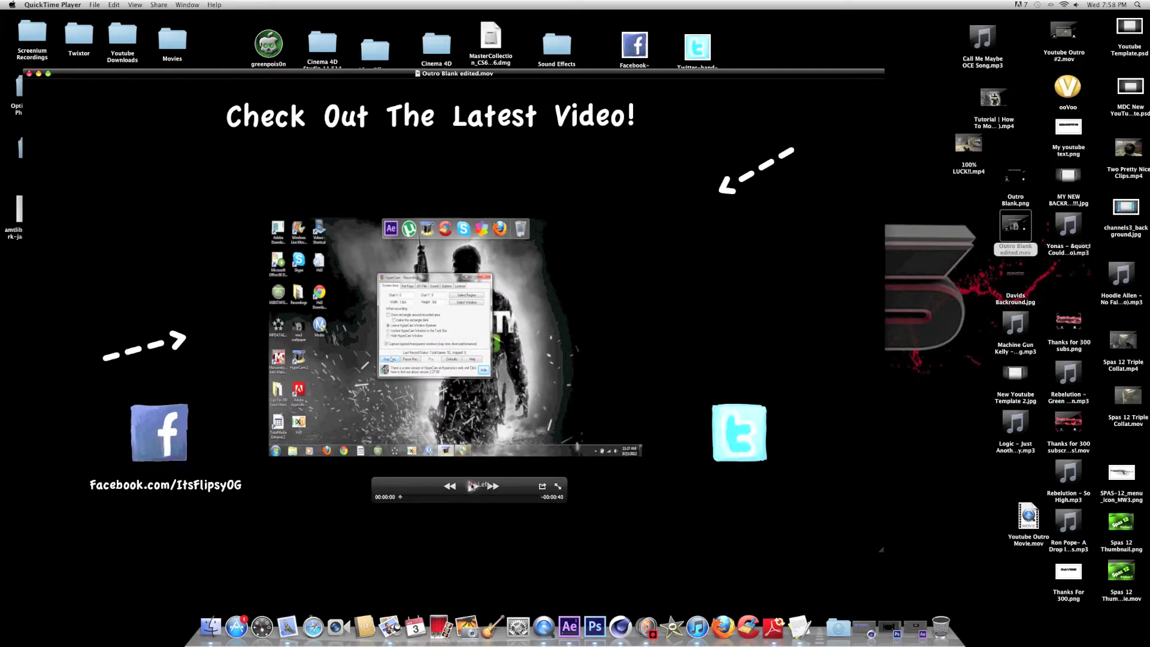
Play Outro Blank edited.mov, restart it from the beginning, and pause it.
click(471, 486)
click(471, 488)
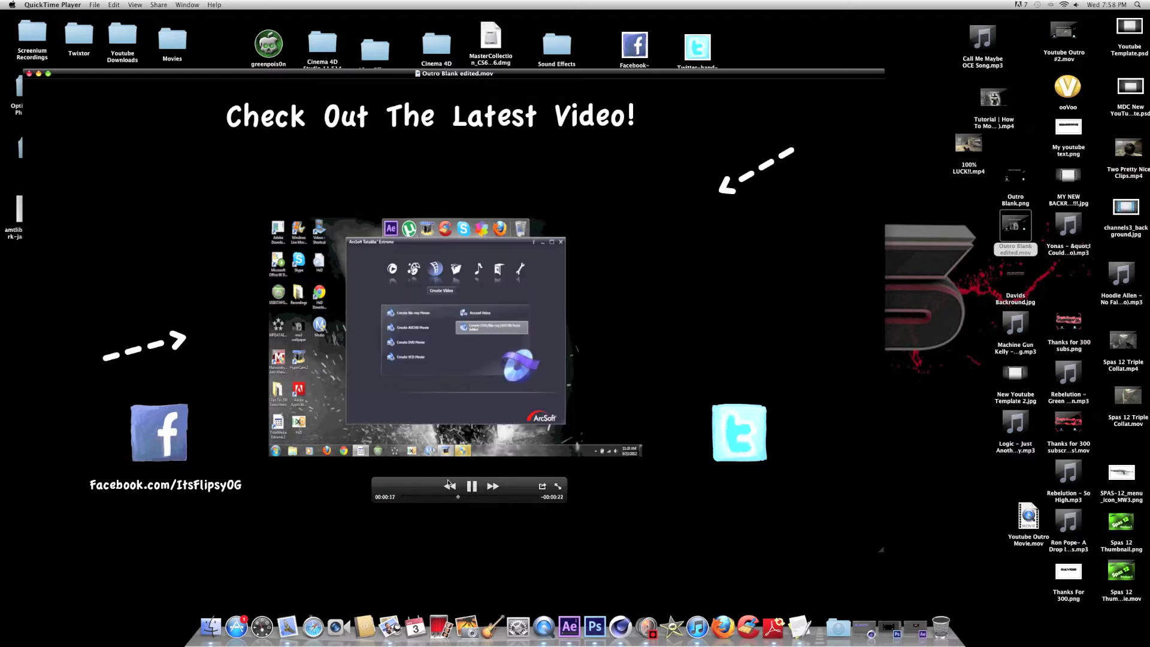
click(449, 485)
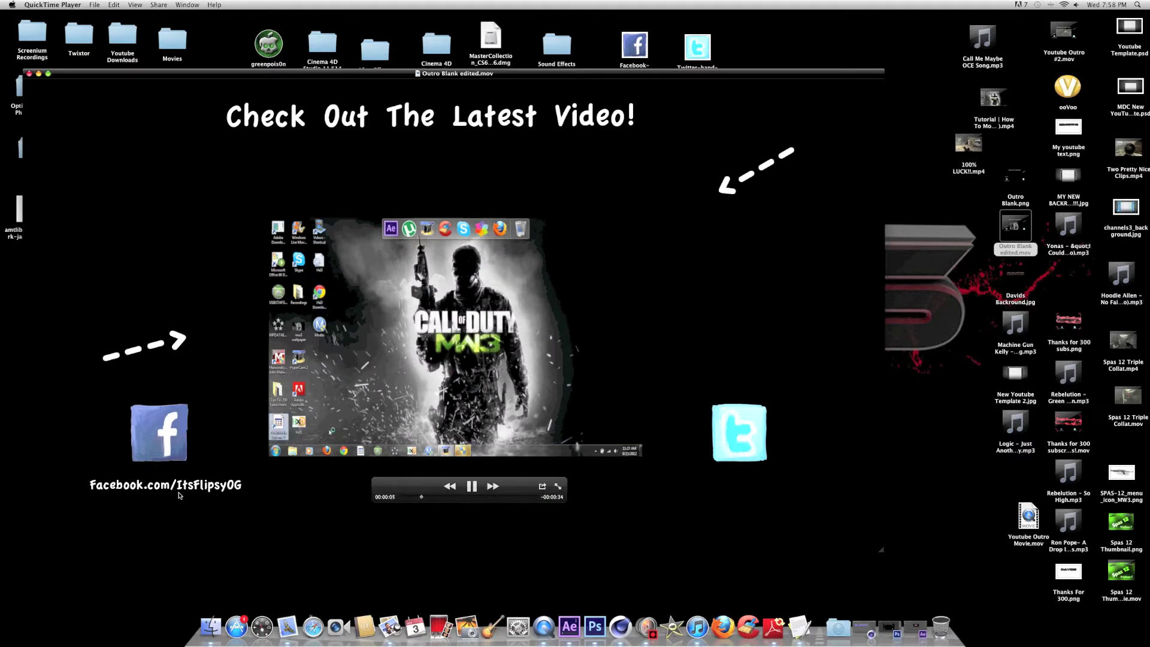
click(472, 486)
click(28, 73)
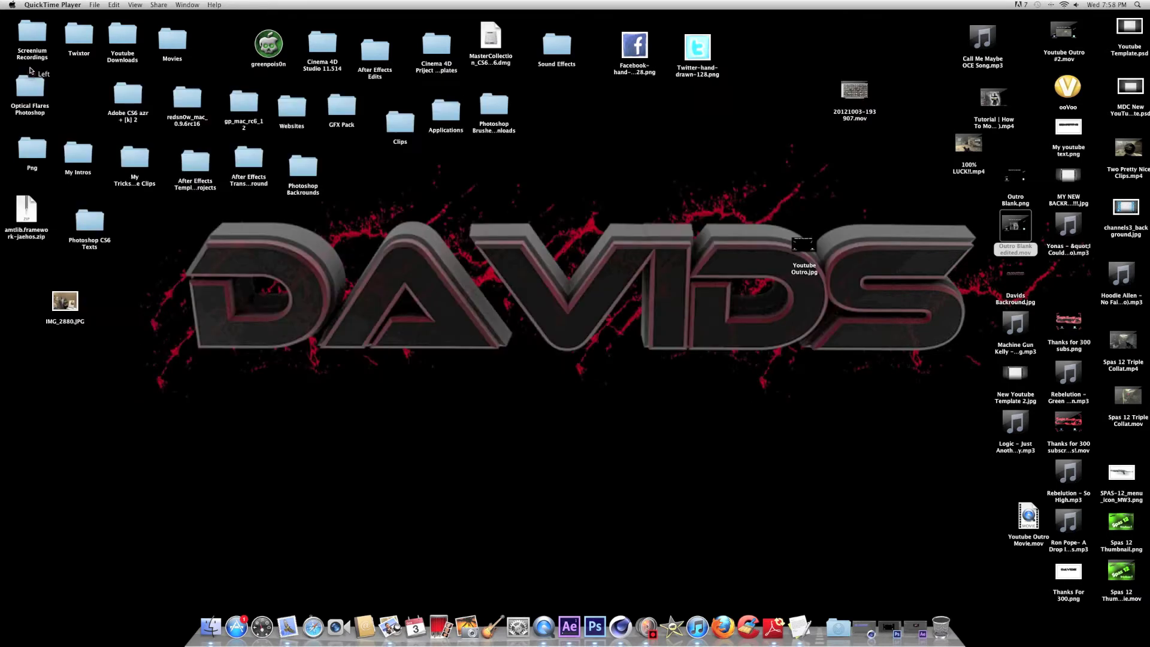